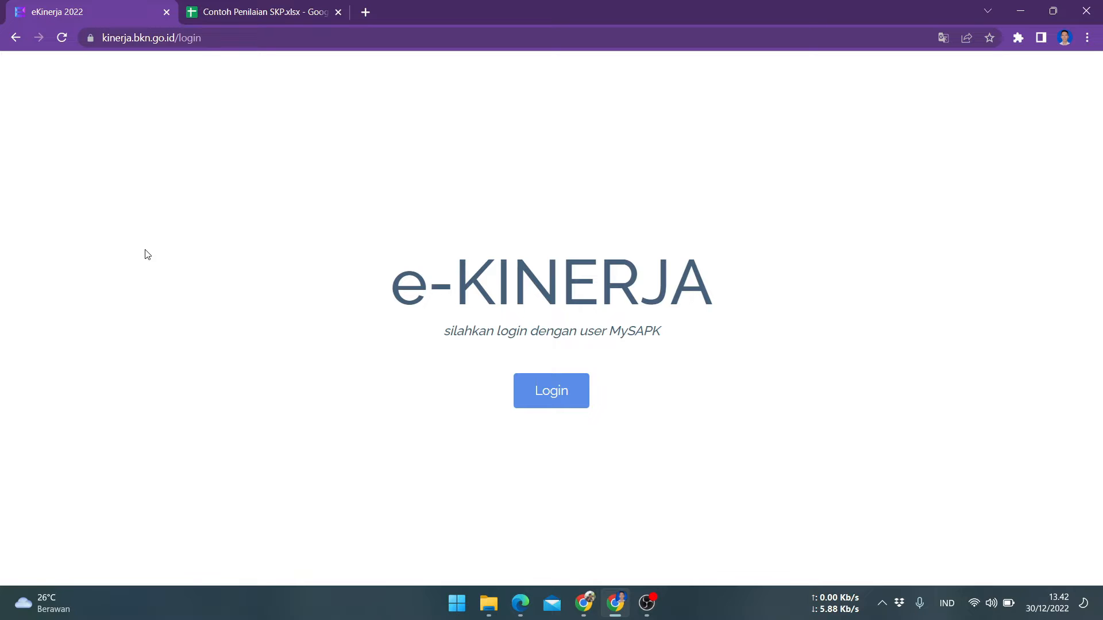
# Log in to e-Kinerja with the MySAPK account
pyautogui.hotkey('alt', 'Tab')
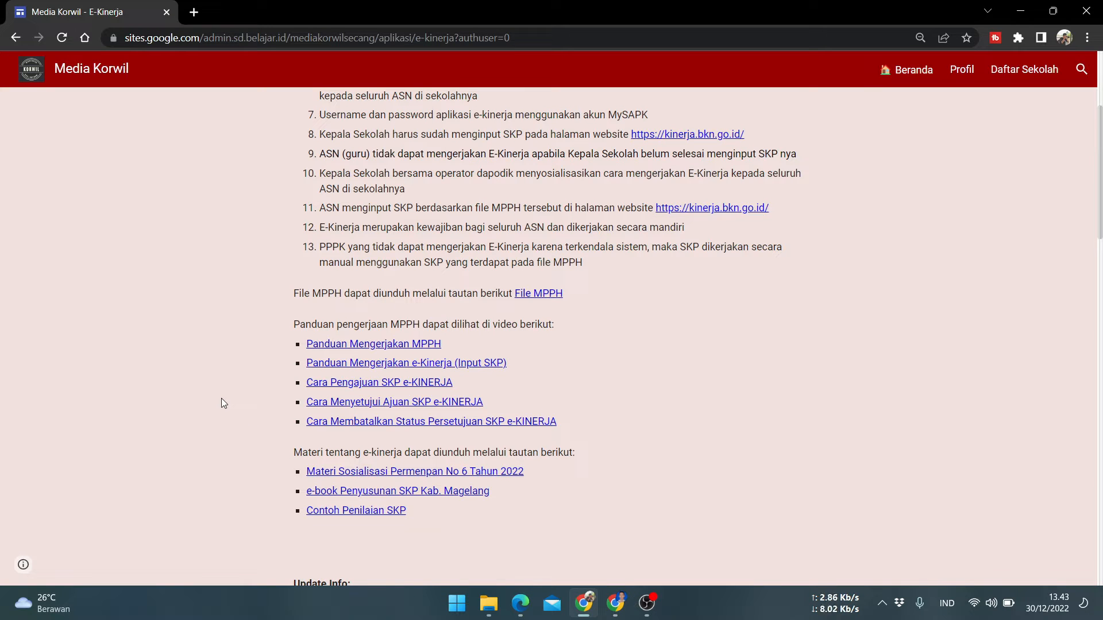
pyautogui.scroll(4, 222, 398)
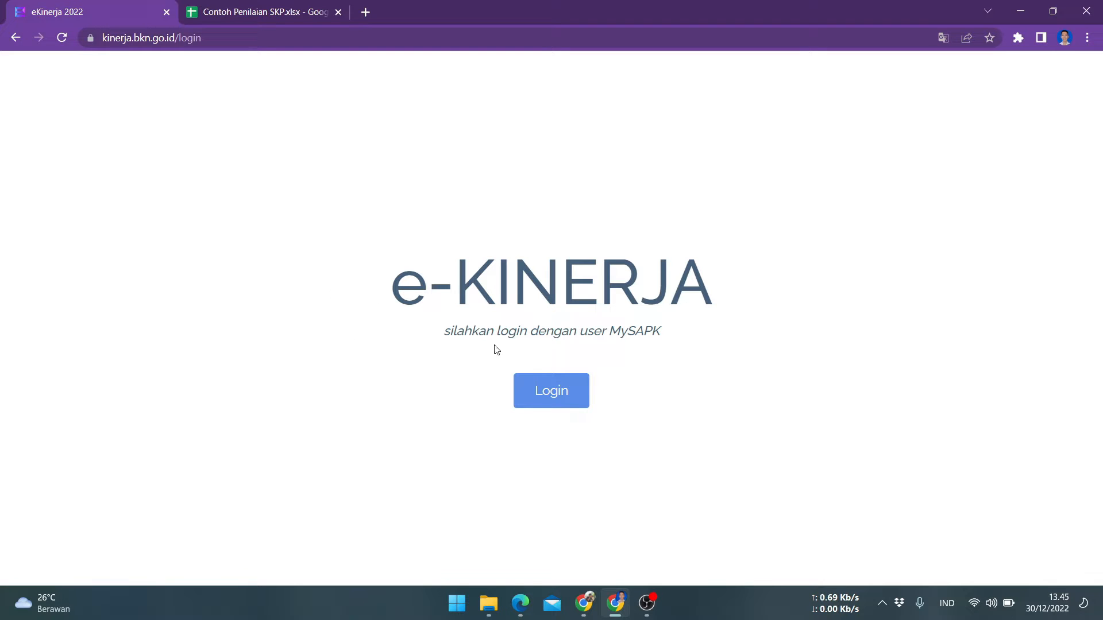
pyautogui.click(546, 395)
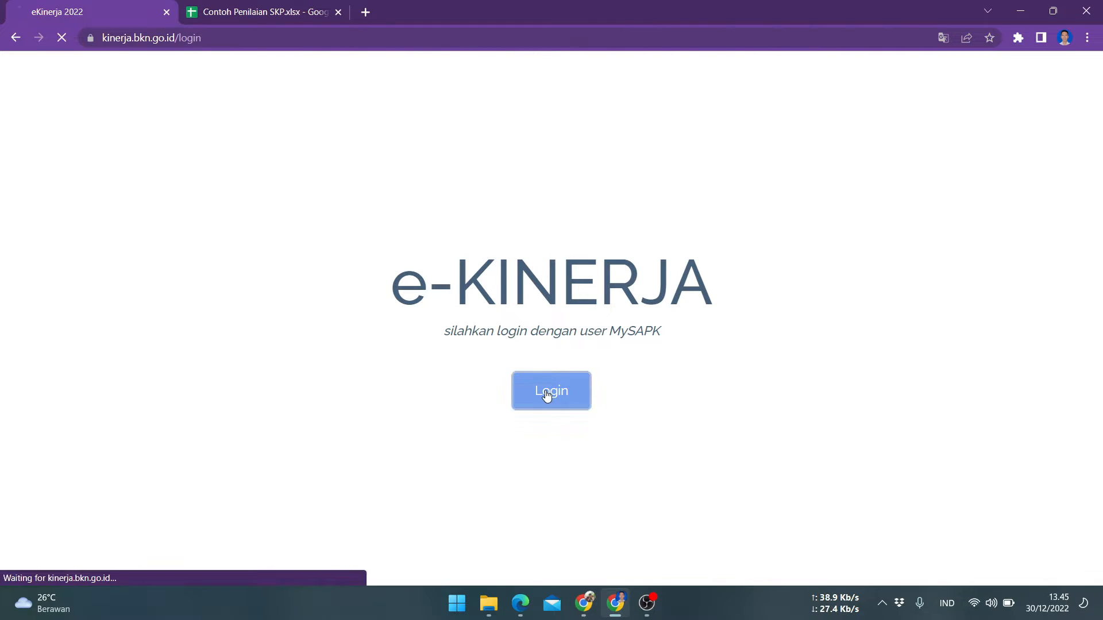
pyautogui.click(560, 377)
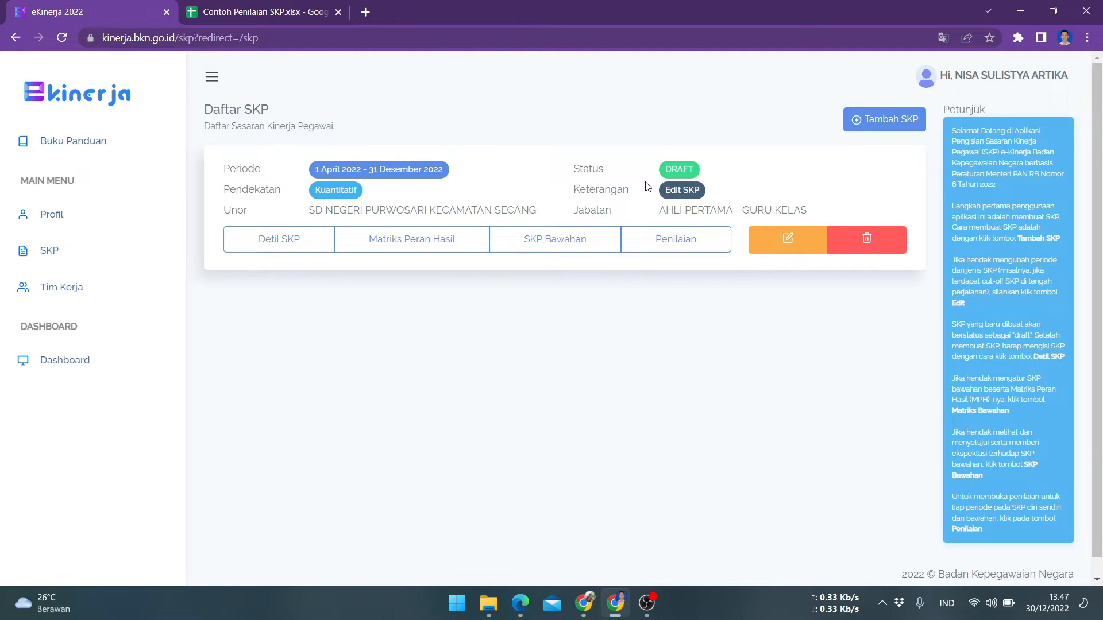
# Open the SKP details and review the listed work results, aspects, indicators and annual targets
pyautogui.click(294, 236)
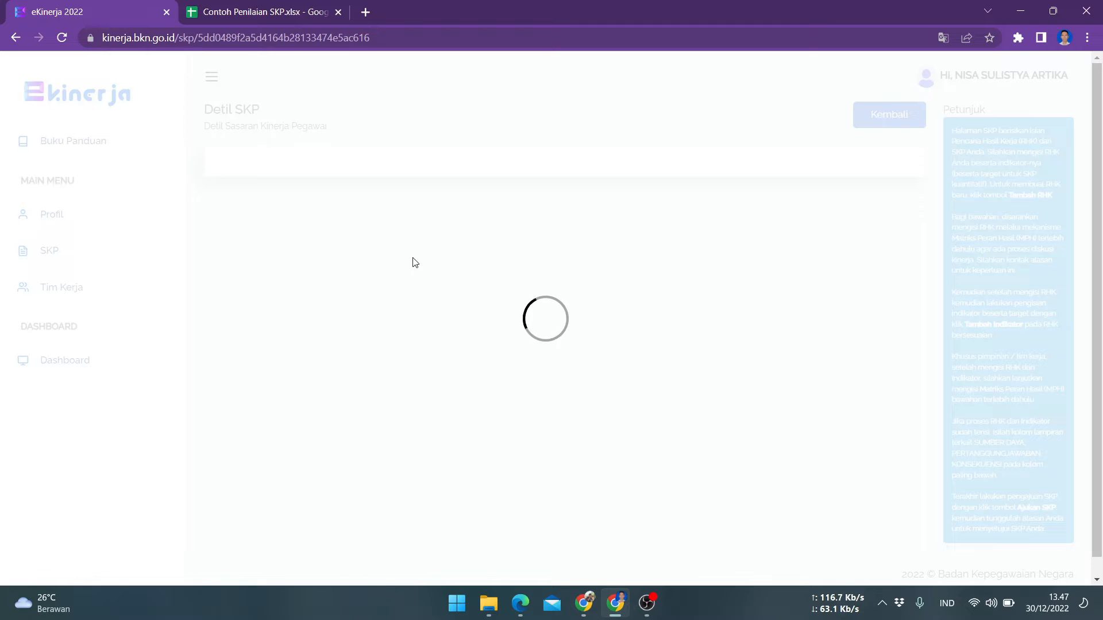
pyautogui.scroll(-6, 655, 205)
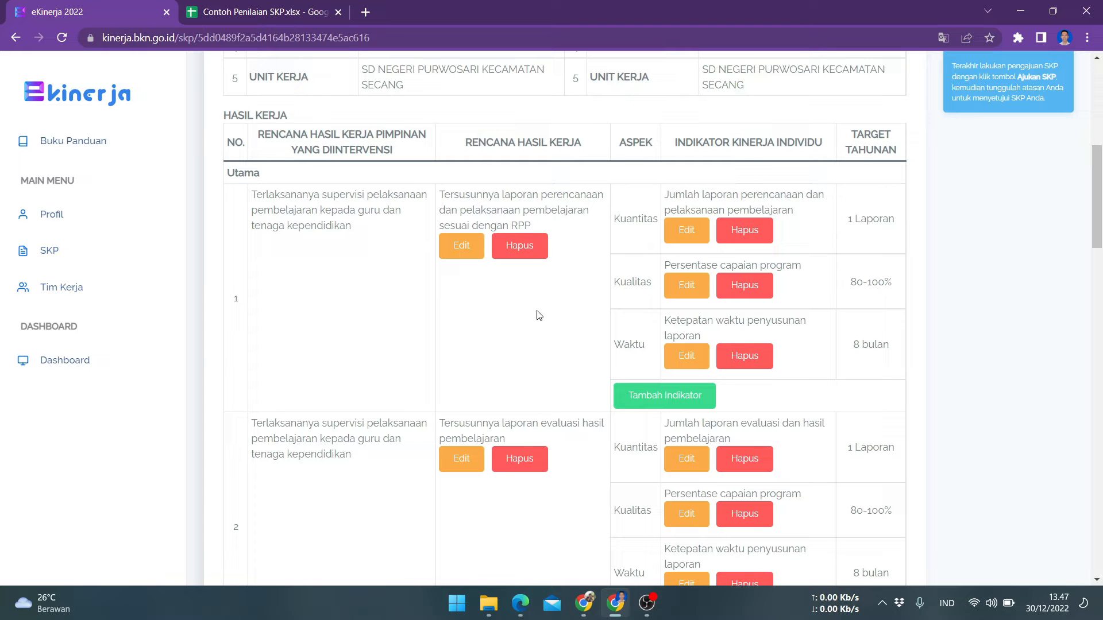
pyautogui.scroll(-1, 527, 297)
pyautogui.scroll(-12, 528, 297)
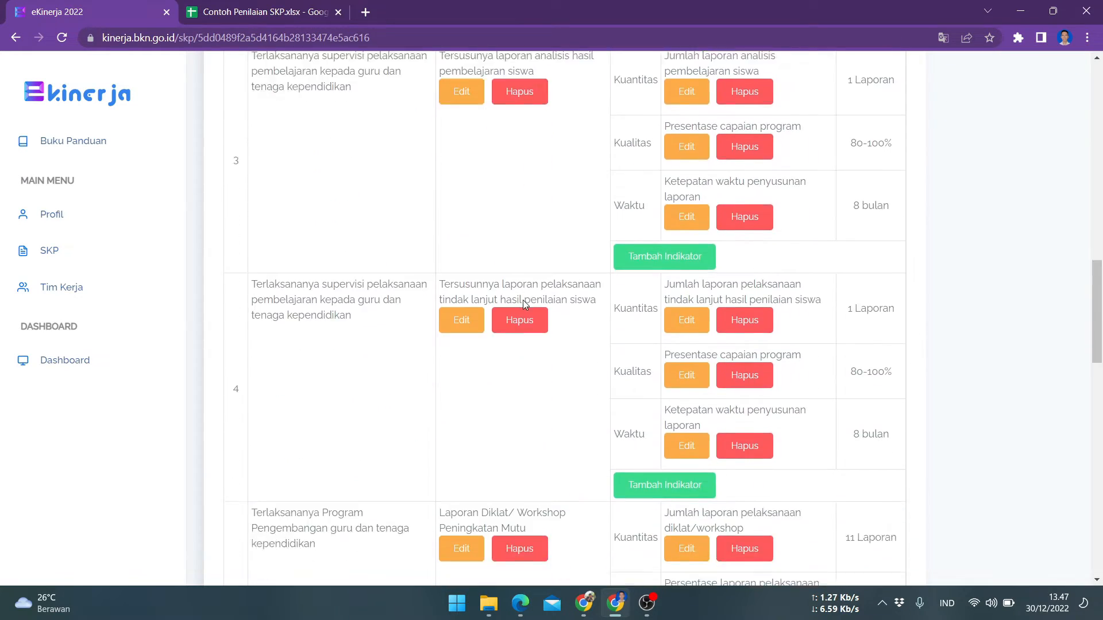
pyautogui.scroll(-4, 522, 310)
pyautogui.scroll(12, 522, 306)
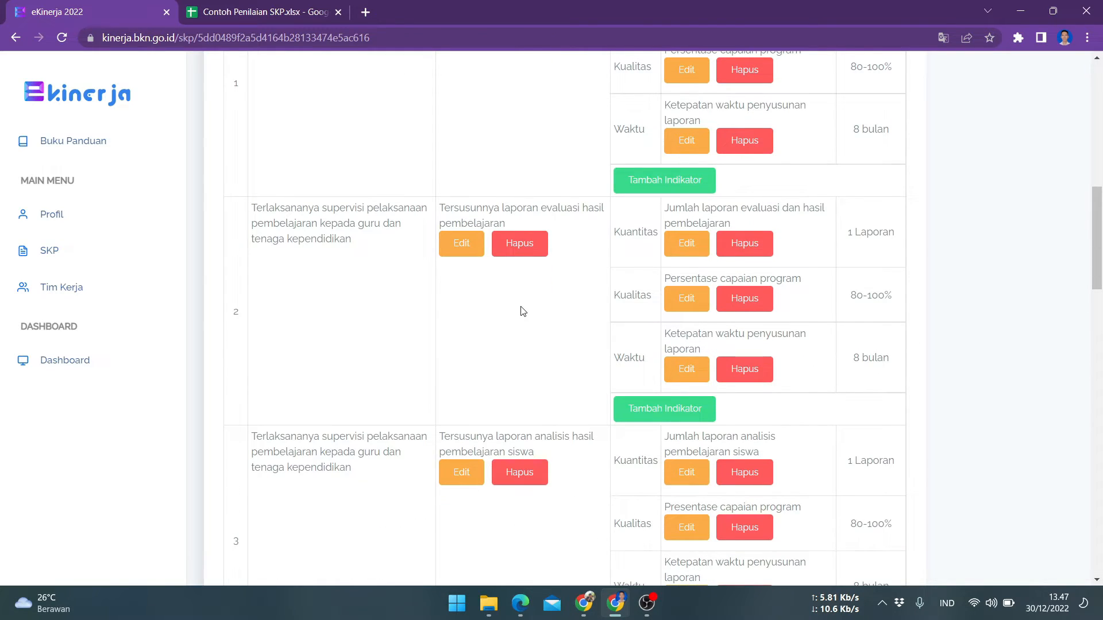
pyautogui.scroll(4, 522, 310)
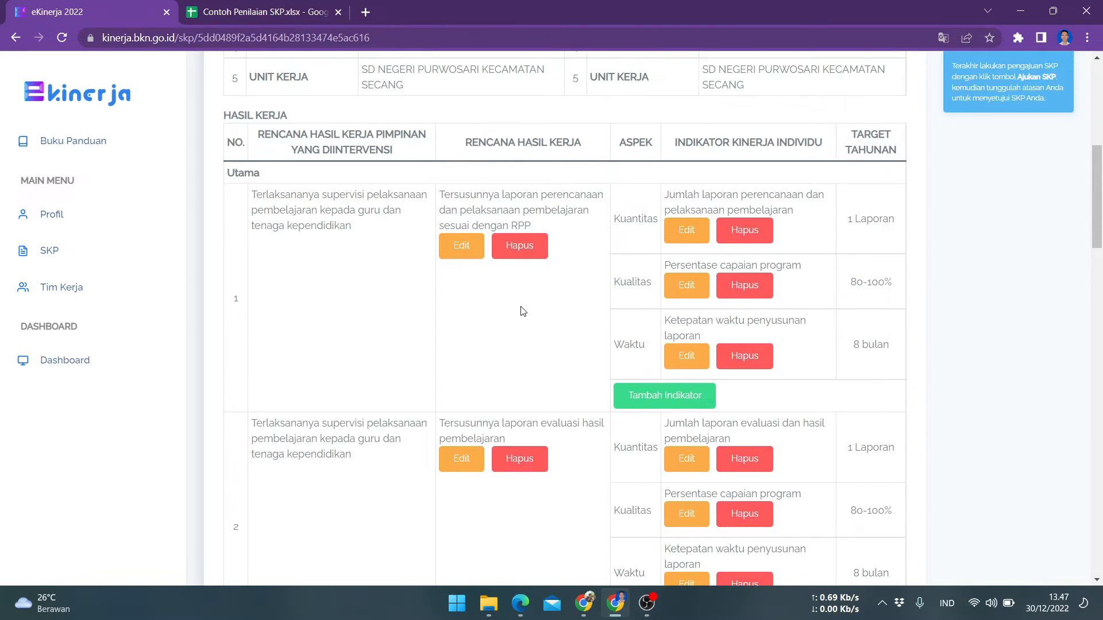
pyautogui.scroll(-3, 521, 307)
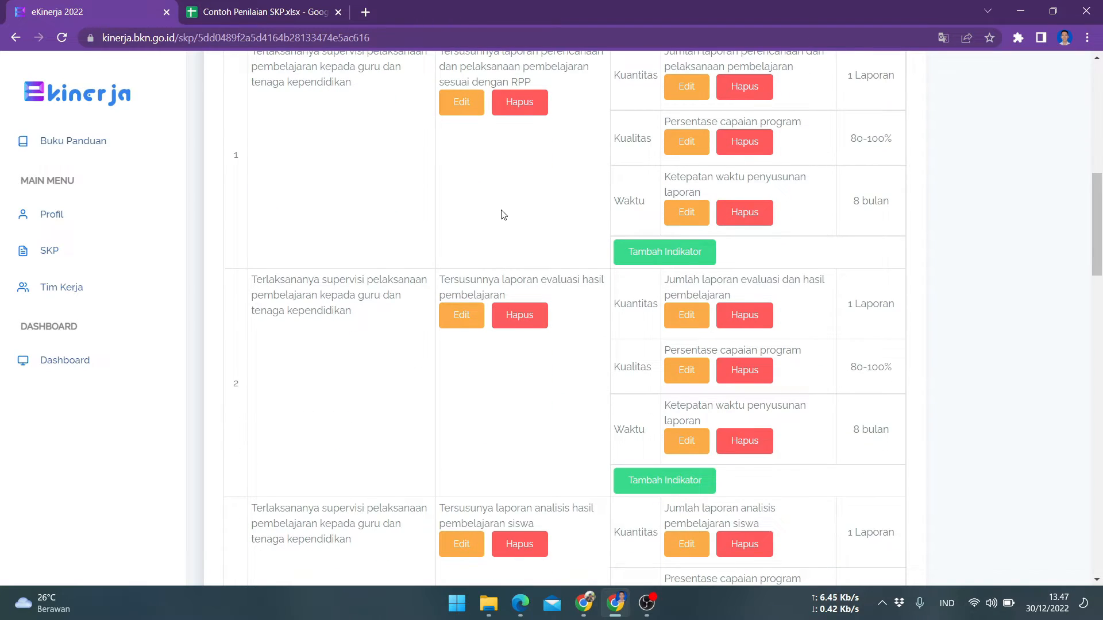
pyautogui.scroll(1, 514, 244)
pyautogui.scroll(-7, 518, 260)
pyautogui.scroll(6, 519, 261)
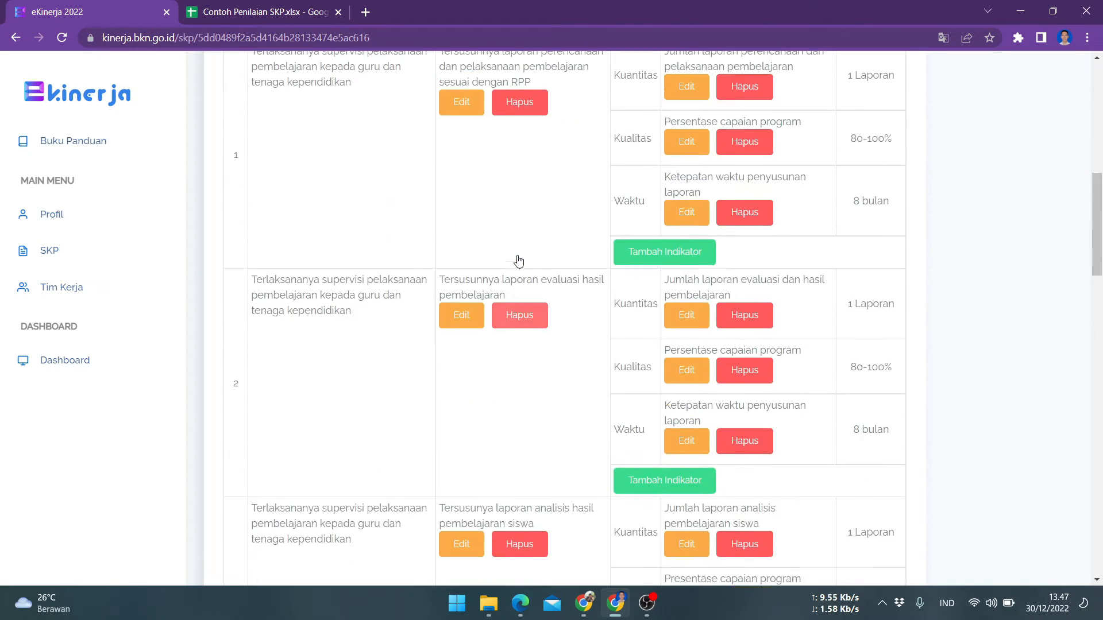
pyautogui.scroll(4, 519, 262)
pyautogui.scroll(-4, 542, 383)
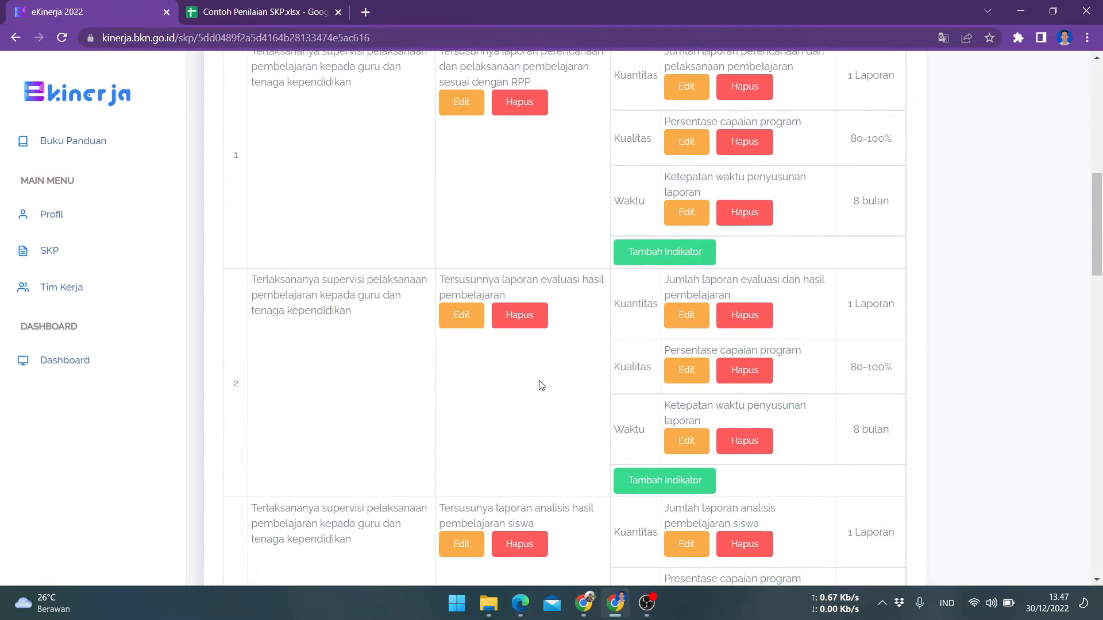
pyautogui.scroll(-1, 537, 380)
pyautogui.scroll(-3, 524, 369)
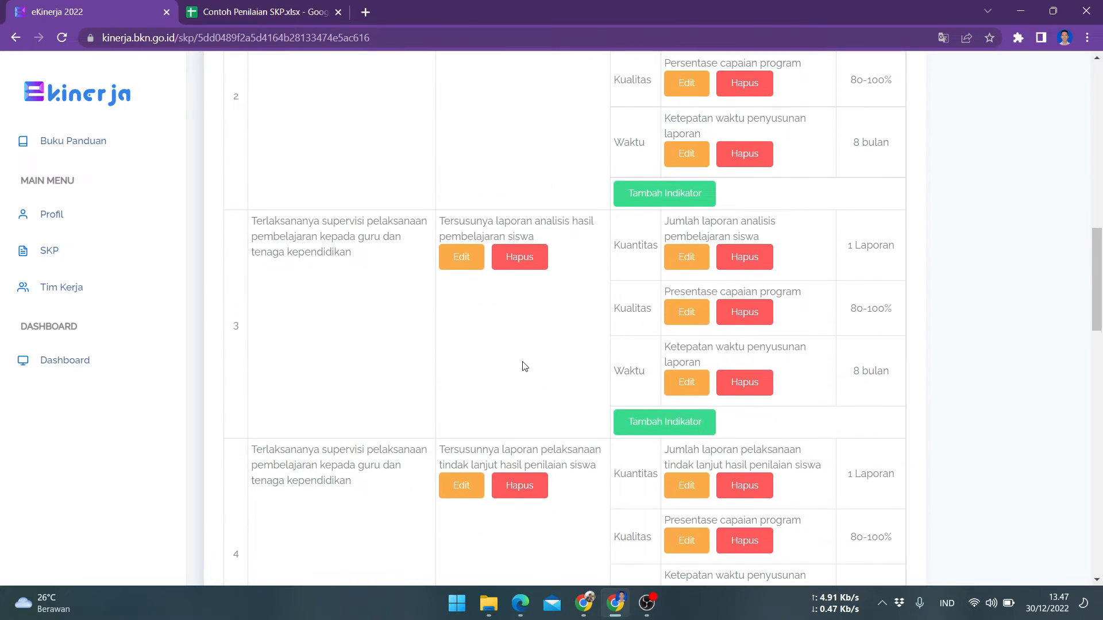
pyautogui.scroll(-4, 520, 350)
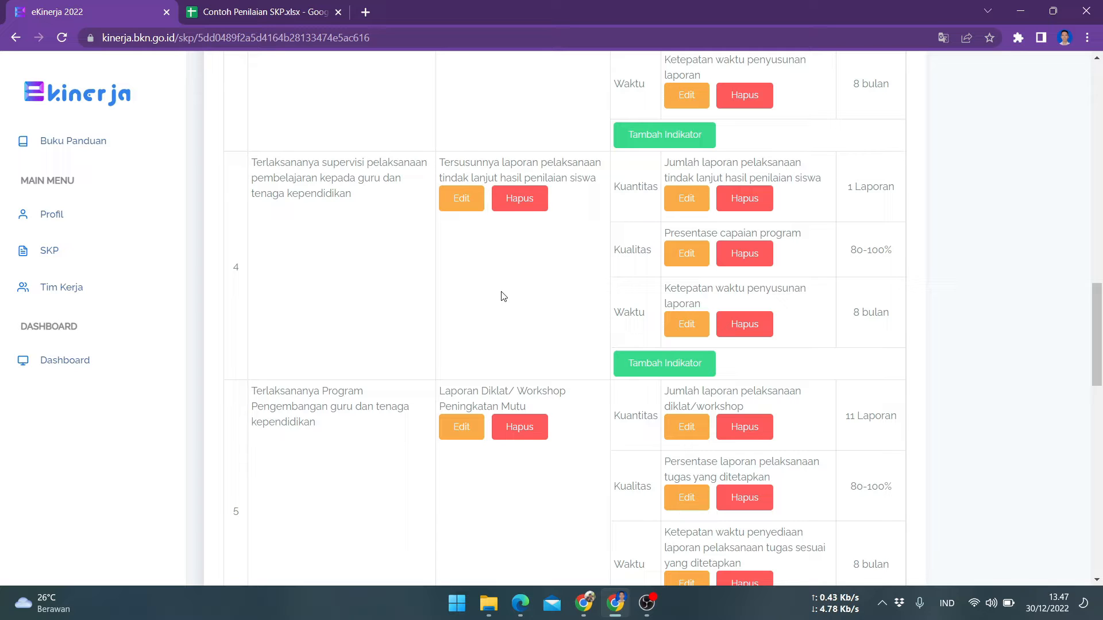
pyautogui.scroll(-3, 502, 296)
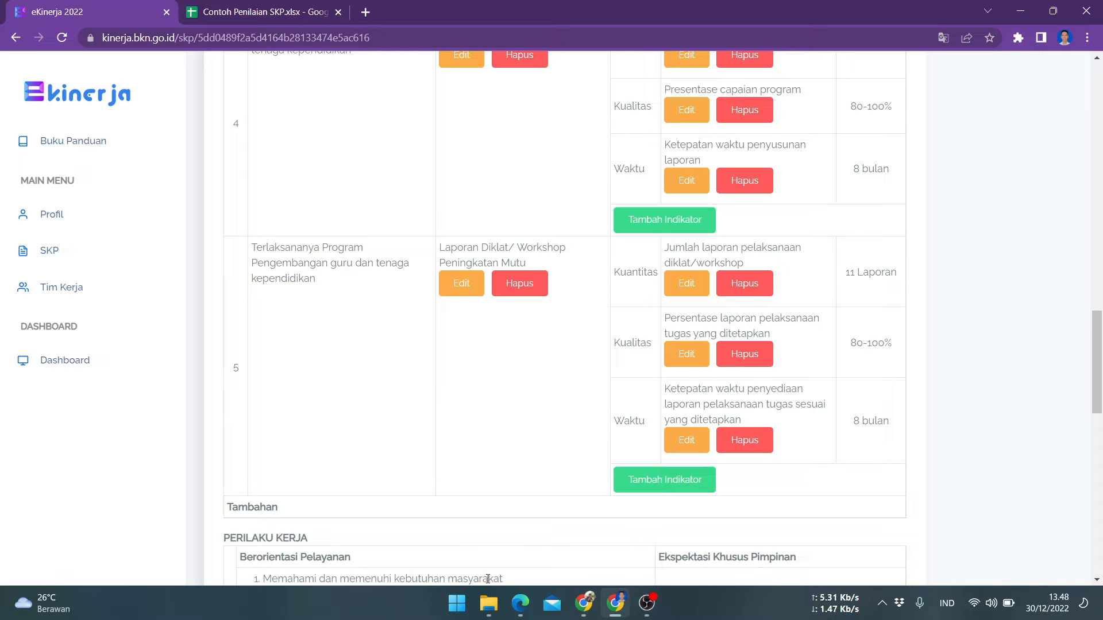
pyautogui.scroll(2, 421, 449)
pyautogui.scroll(5, 421, 449)
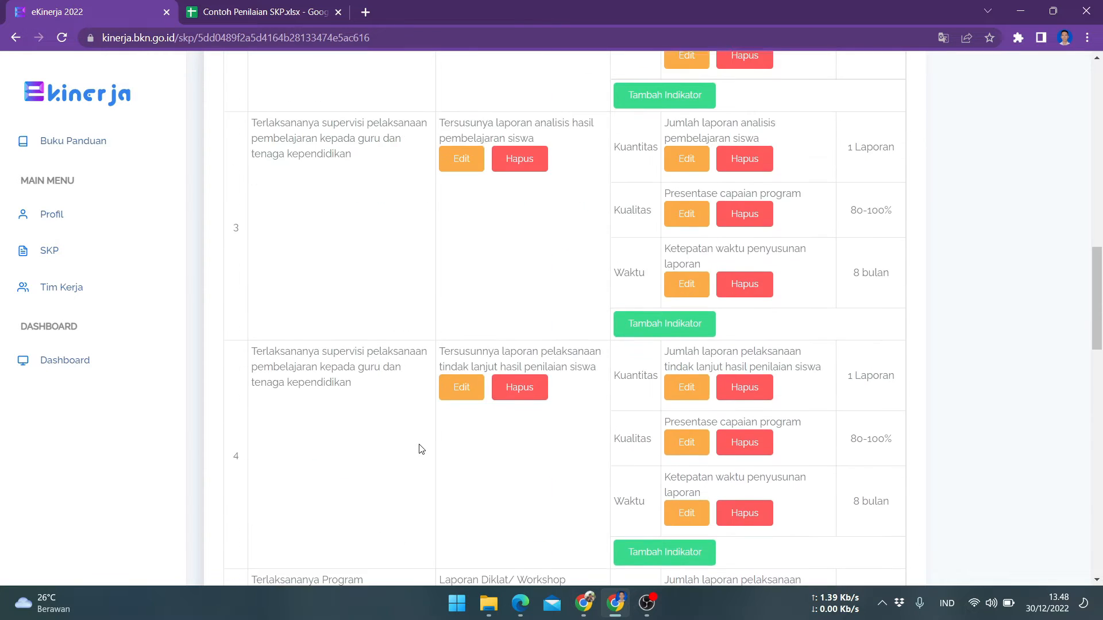
pyautogui.scroll(-5, 421, 449)
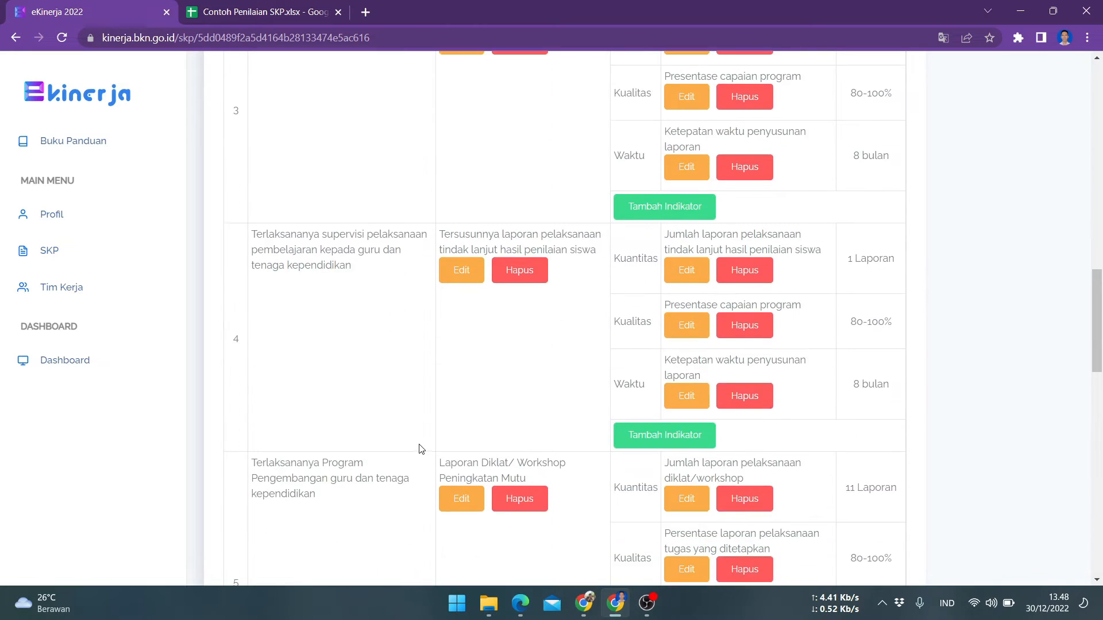
pyautogui.scroll(20, 421, 449)
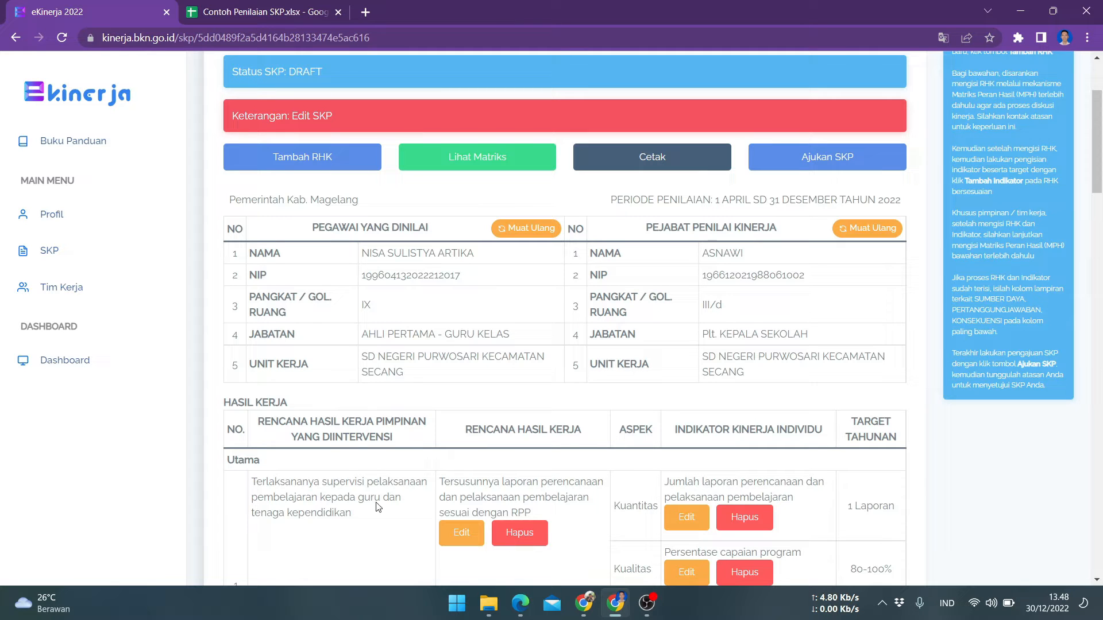
pyautogui.click(308, 164)
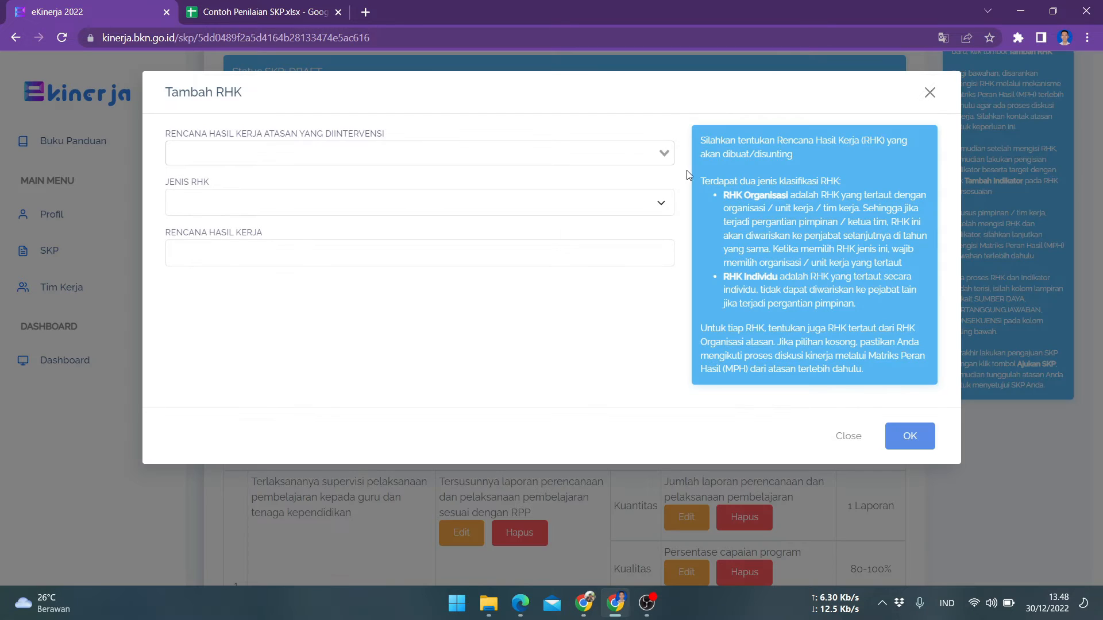
pyautogui.click(664, 152)
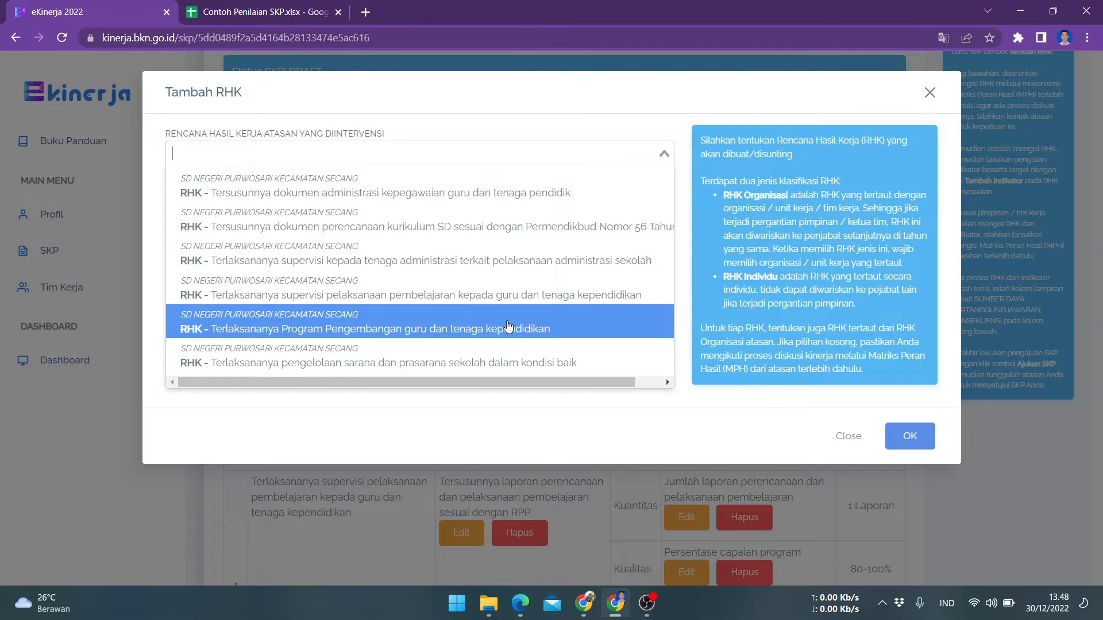
pyautogui.click(508, 323)
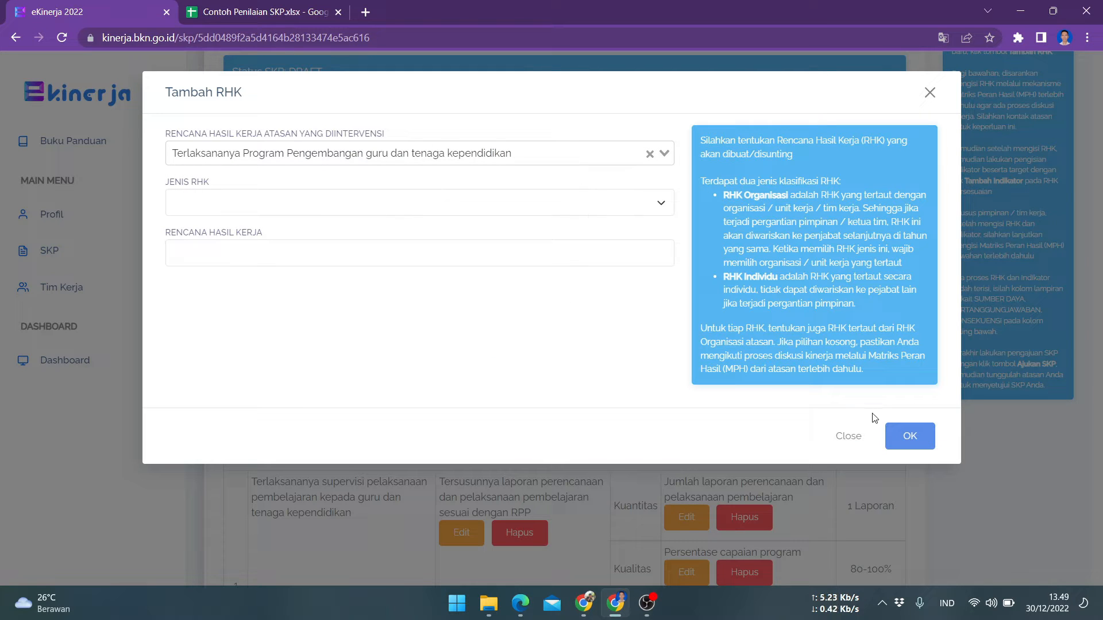
pyautogui.click(851, 435)
# Open the MPPH TAHUN 2022 spreadsheet from Google Drive in a new browser tab
pyautogui.scroll(-15, 404, 456)
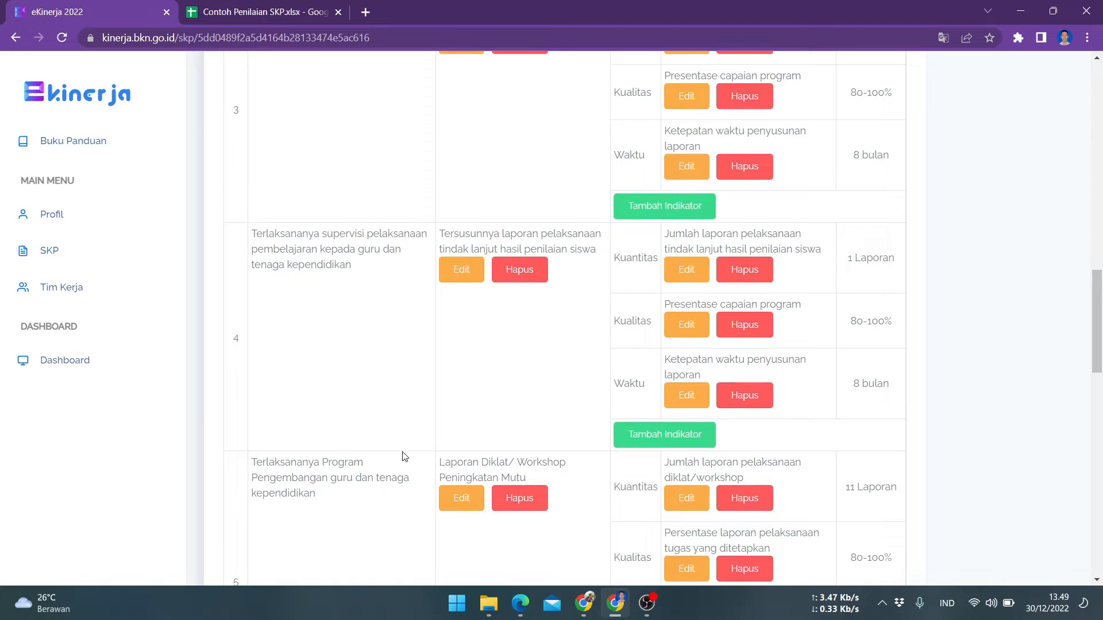
pyautogui.scroll(-5, 403, 456)
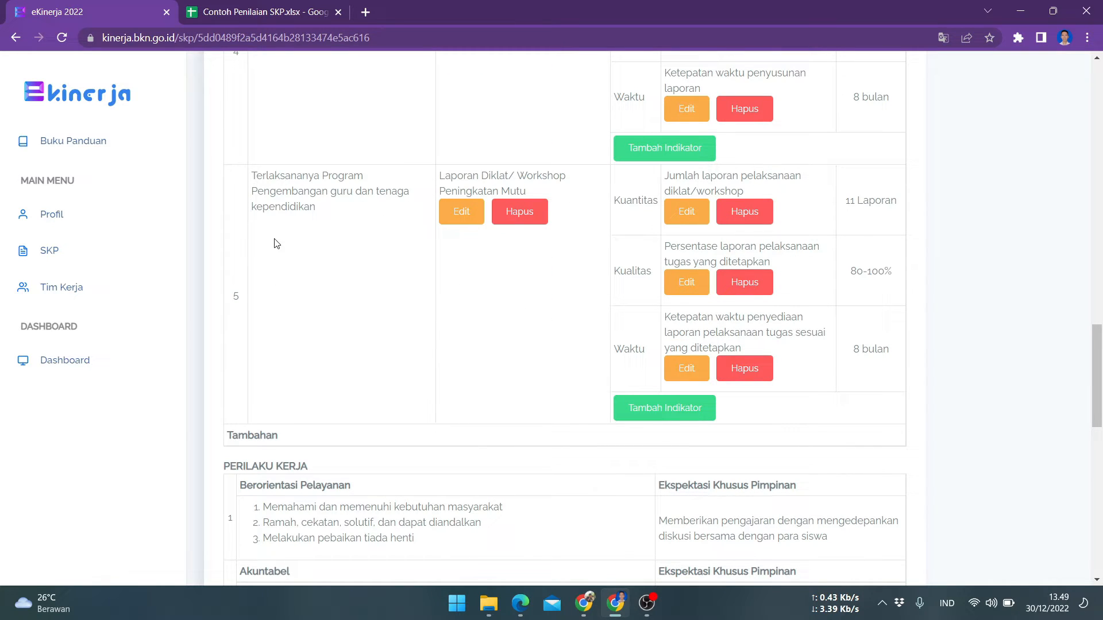
pyautogui.click(489, 608)
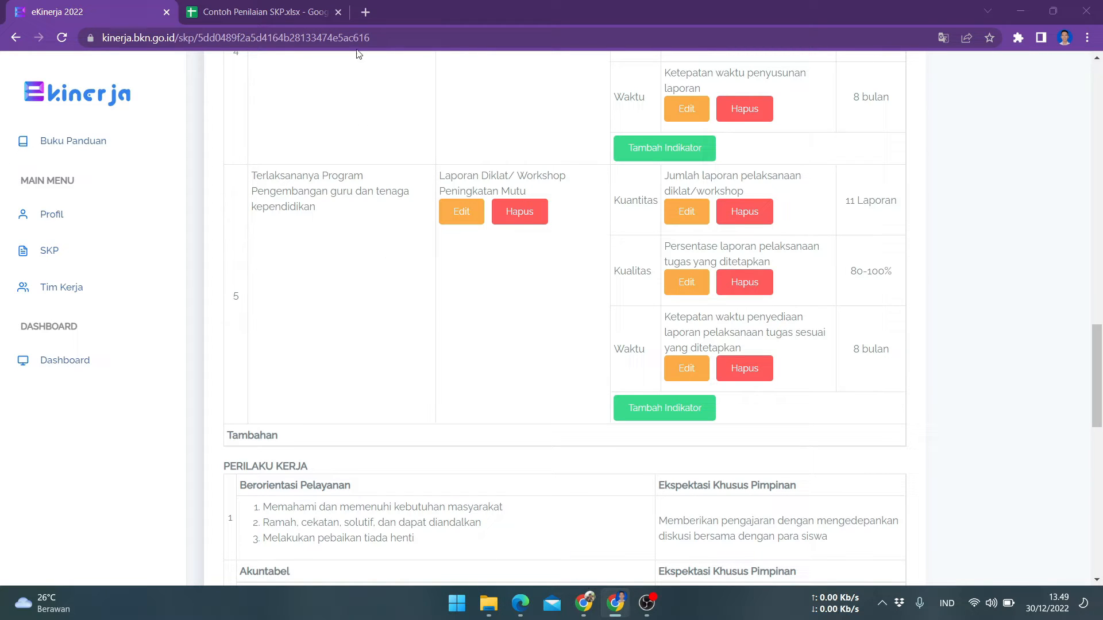
pyautogui.click(371, 10)
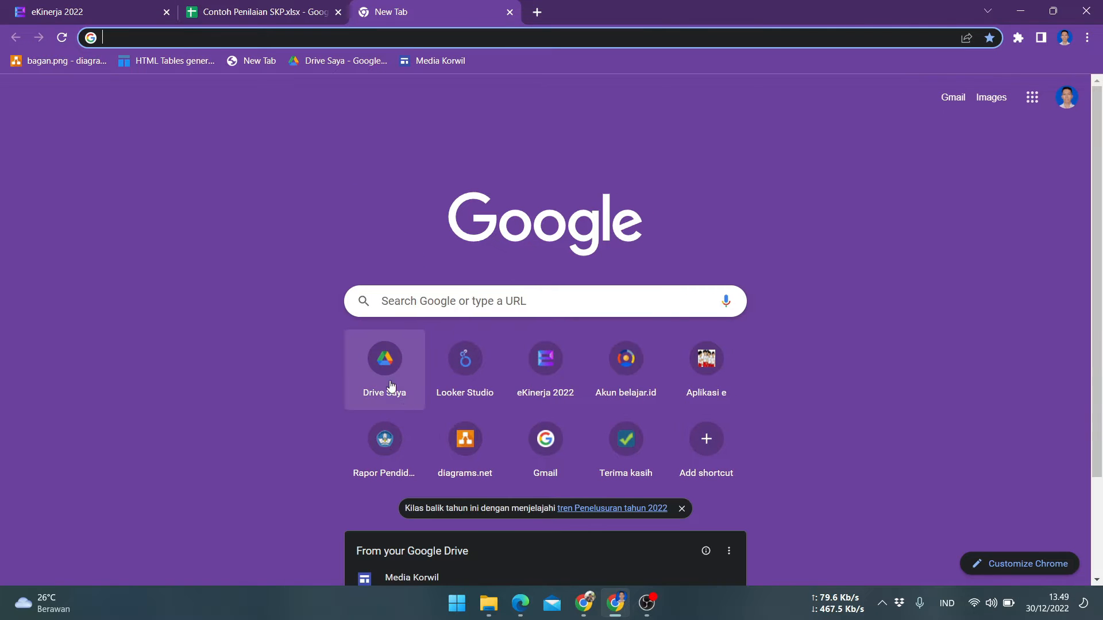
pyautogui.click(376, 376)
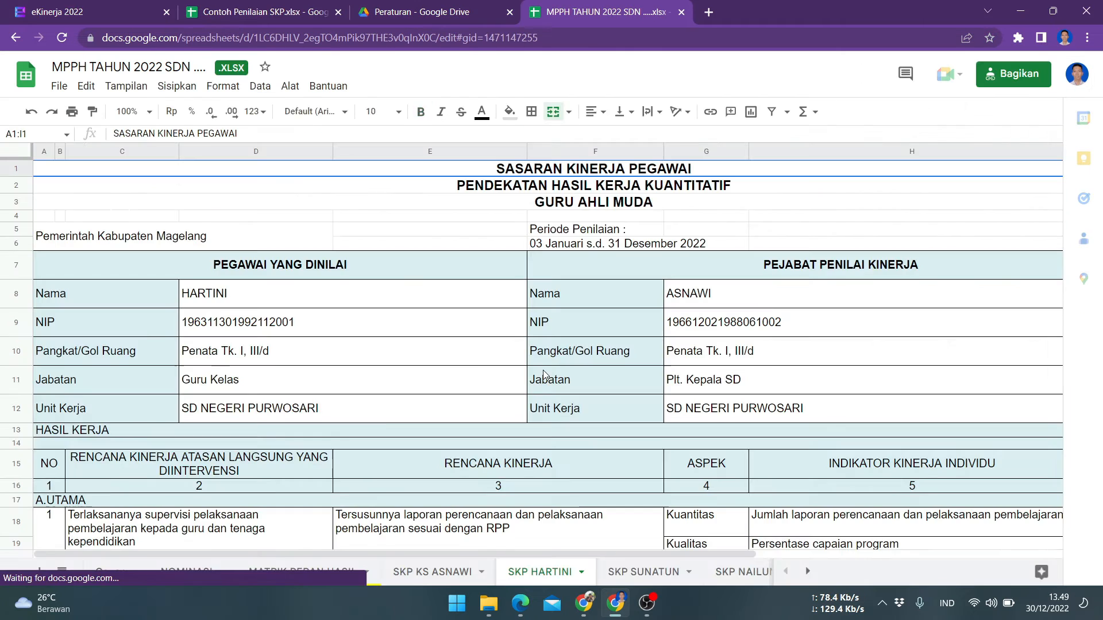
# Examine rows 30 to 35 of the SKP HARTINI sheet for the second RHK's work plans and indicators
pyautogui.scroll(-5, 545, 375)
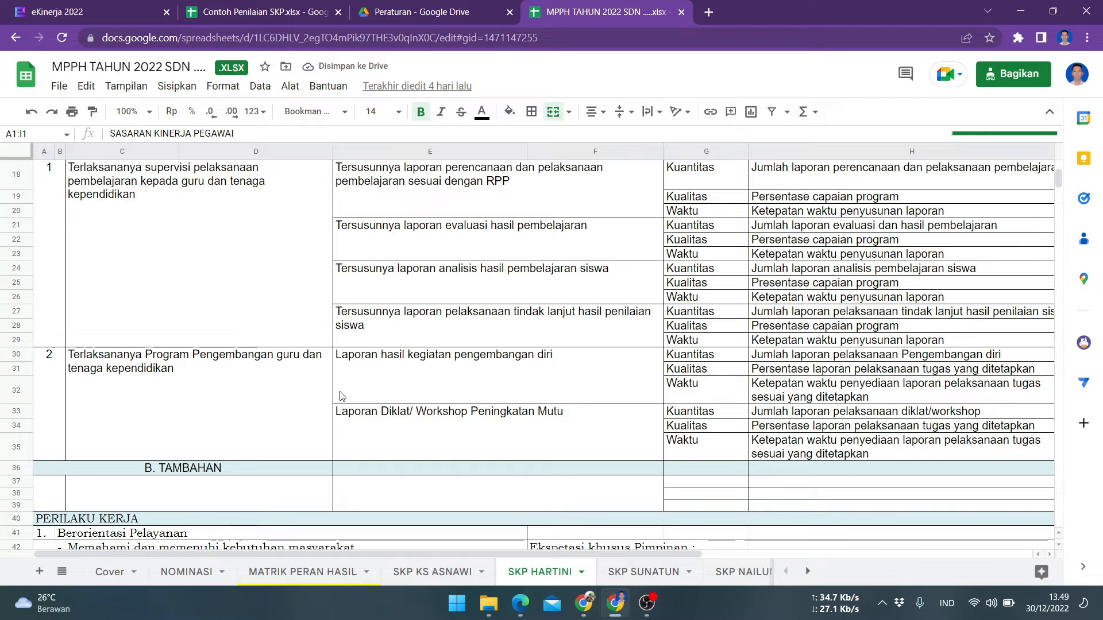
pyautogui.click(418, 393)
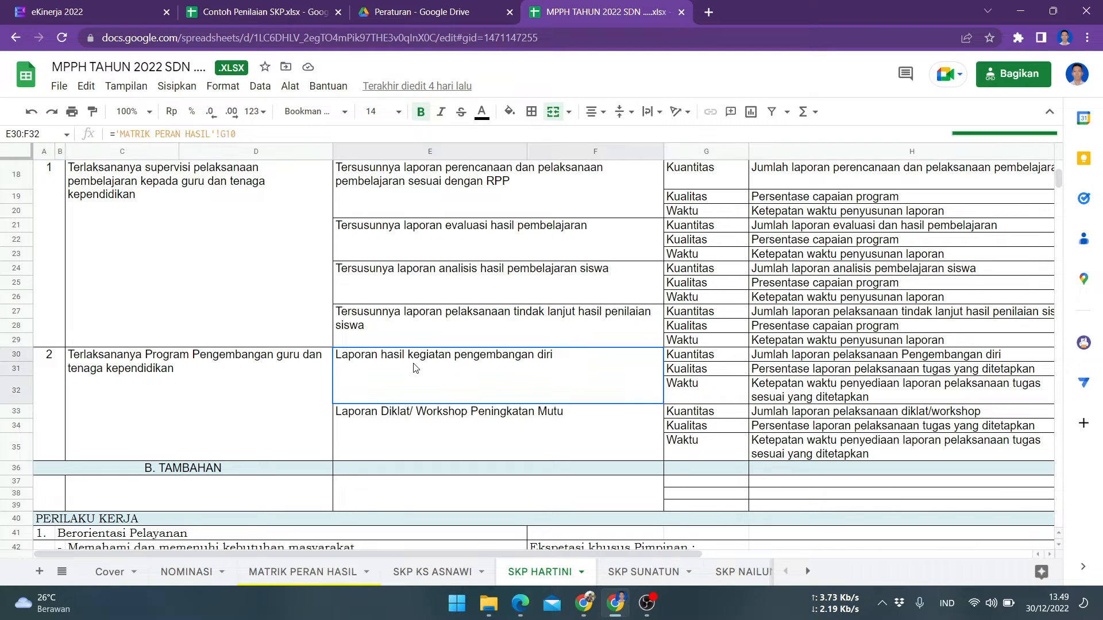
pyautogui.moveTo(16, 354); pyautogui.dragTo(32, 449)
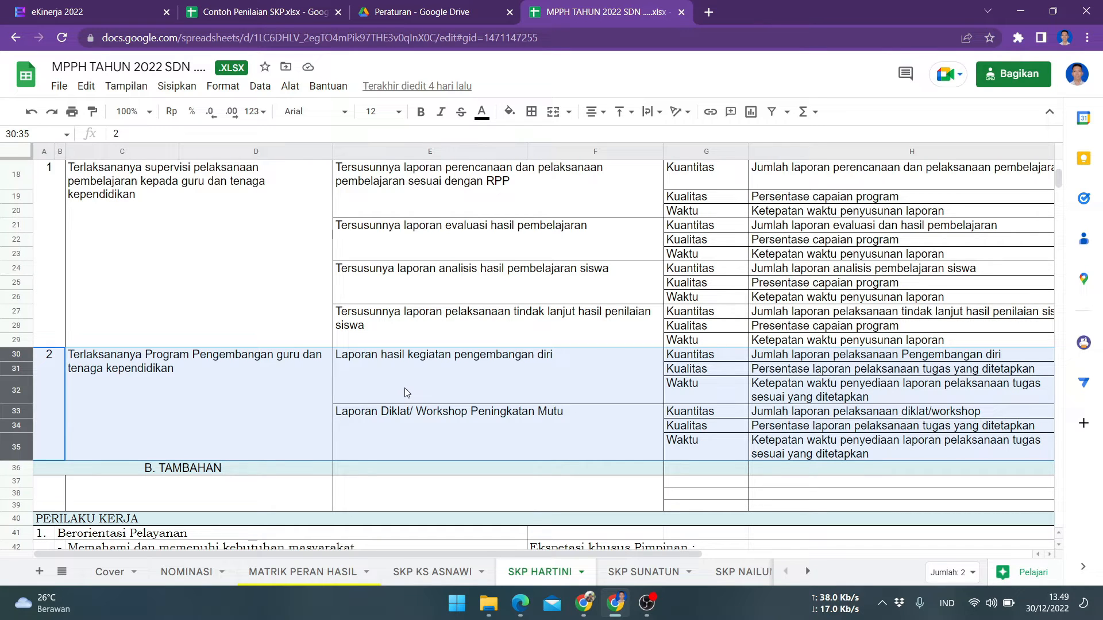
# Return to e-Kinerja and review the work results table of the SKP details
pyautogui.hotkey('ctrl', 'Tab')
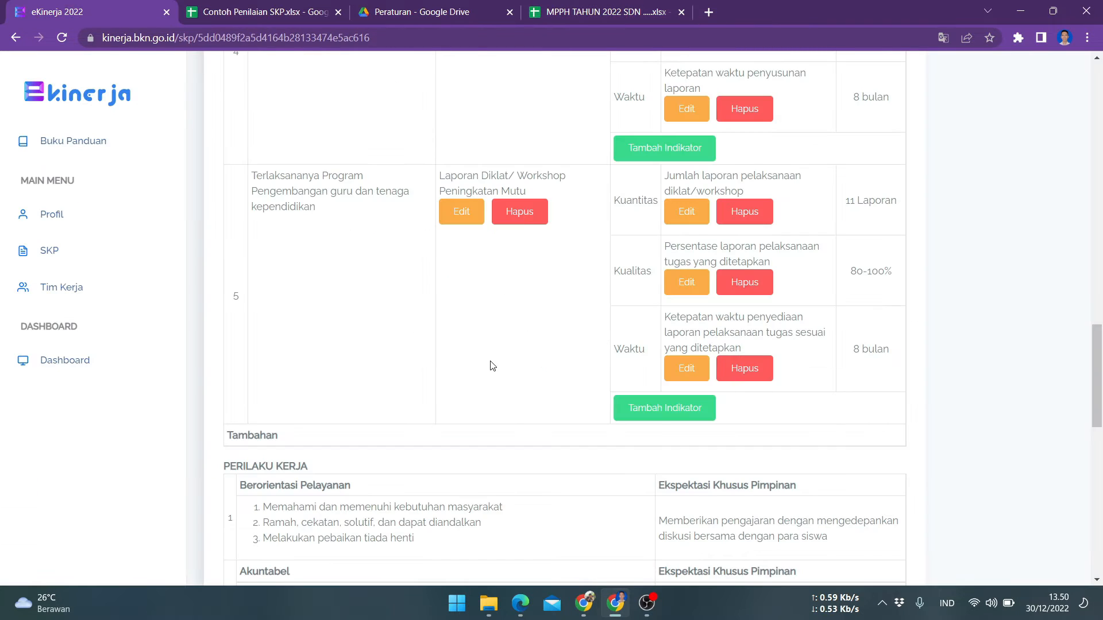
pyautogui.scroll(2, 488, 362)
pyautogui.scroll(12, 491, 361)
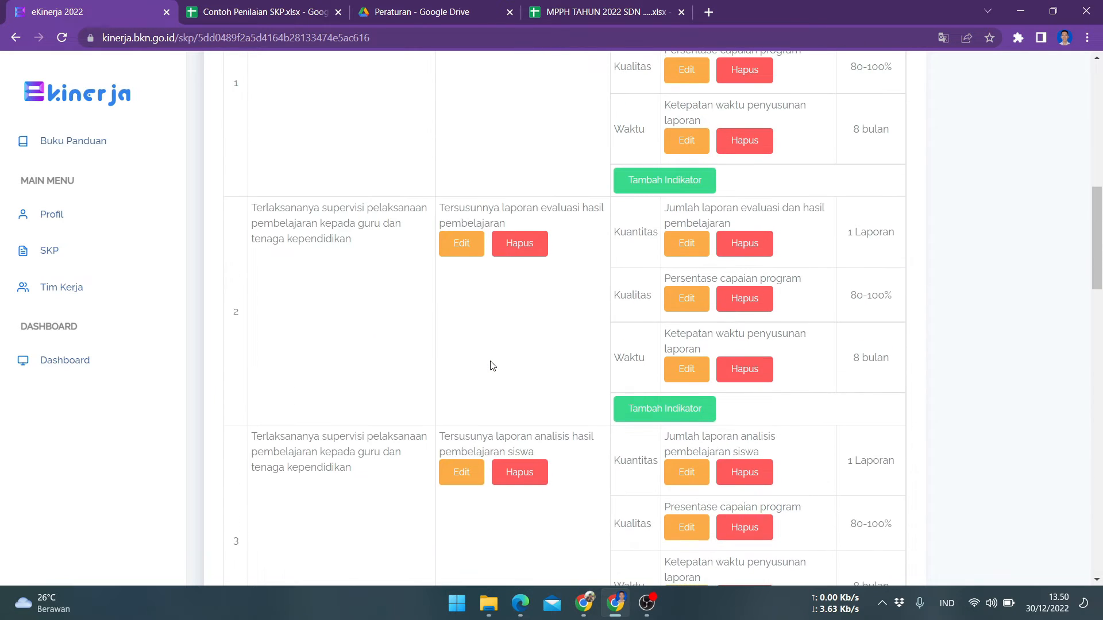
pyautogui.scroll(1, 490, 365)
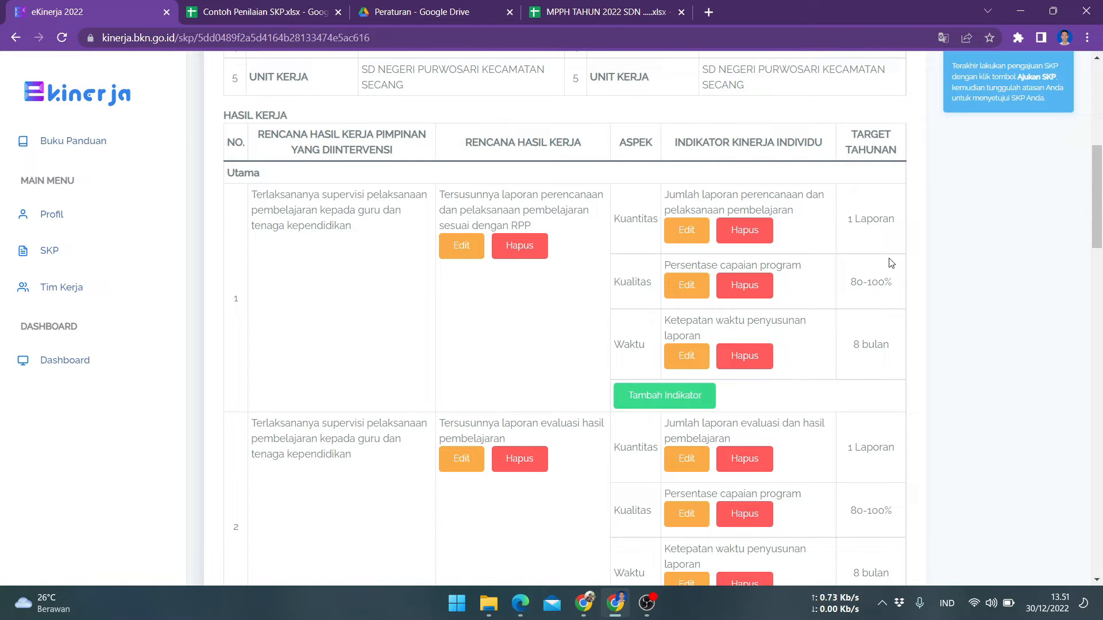
pyautogui.scroll(6, 861, 355)
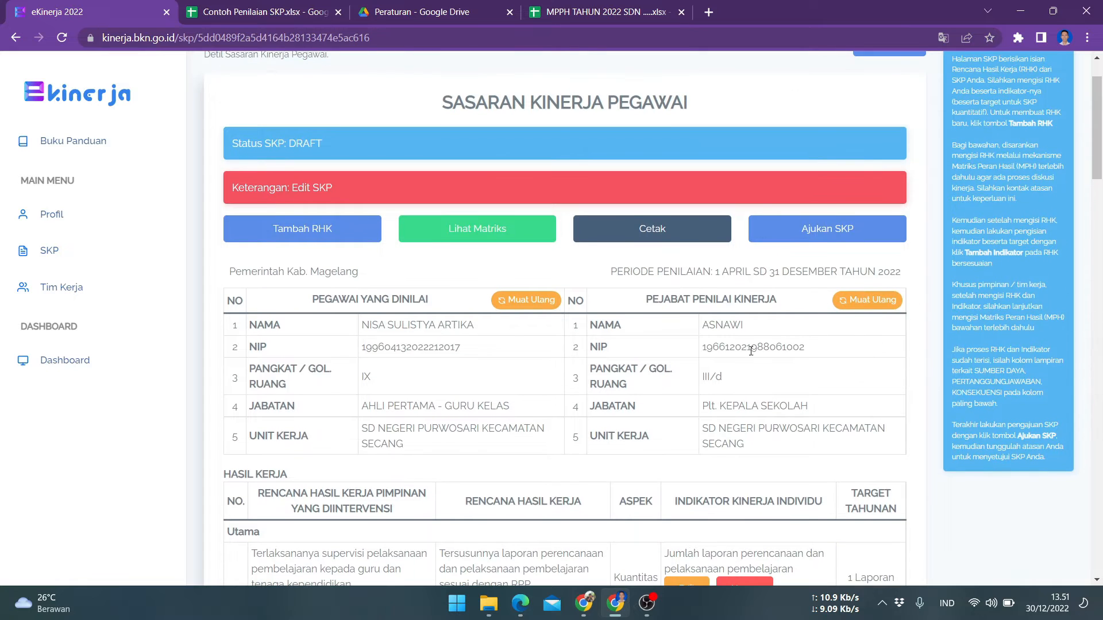
pyautogui.scroll(-5, 817, 396)
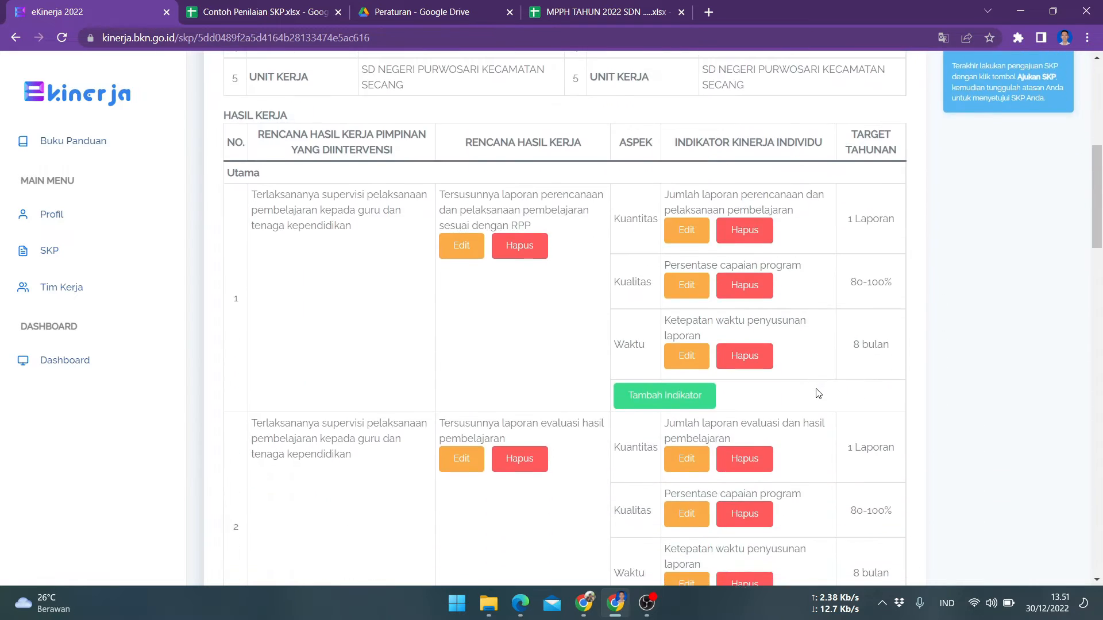
pyautogui.scroll(2, 919, 305)
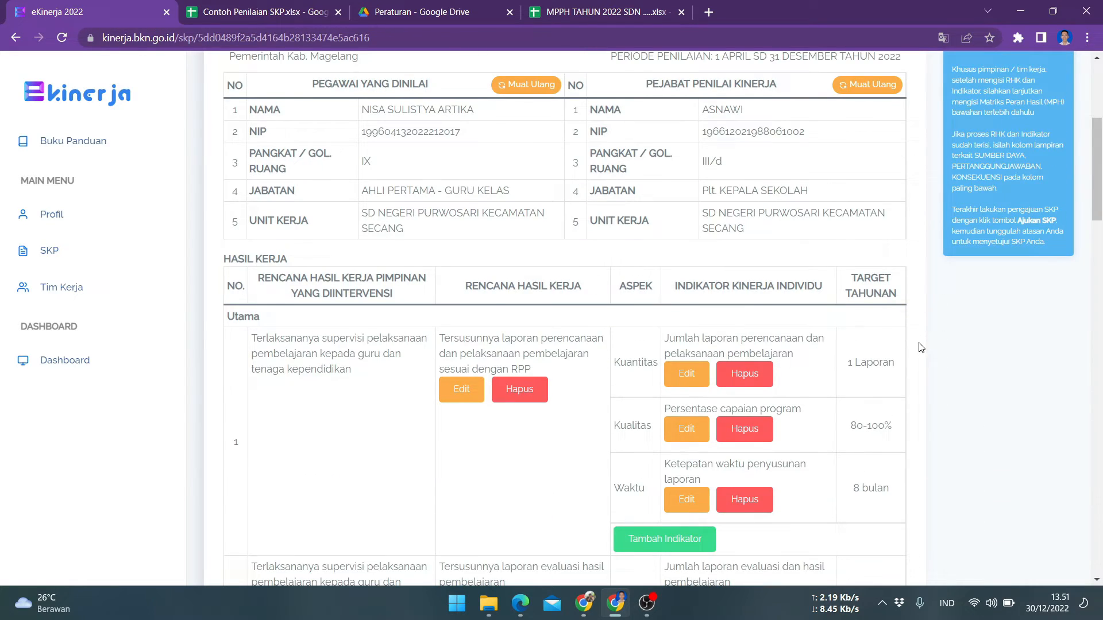
# Fill the Dukungan Sumber Daya attachment with the five resource items copied from the Contoh Penilaian SKP sheet
pyautogui.scroll(-2, 918, 348)
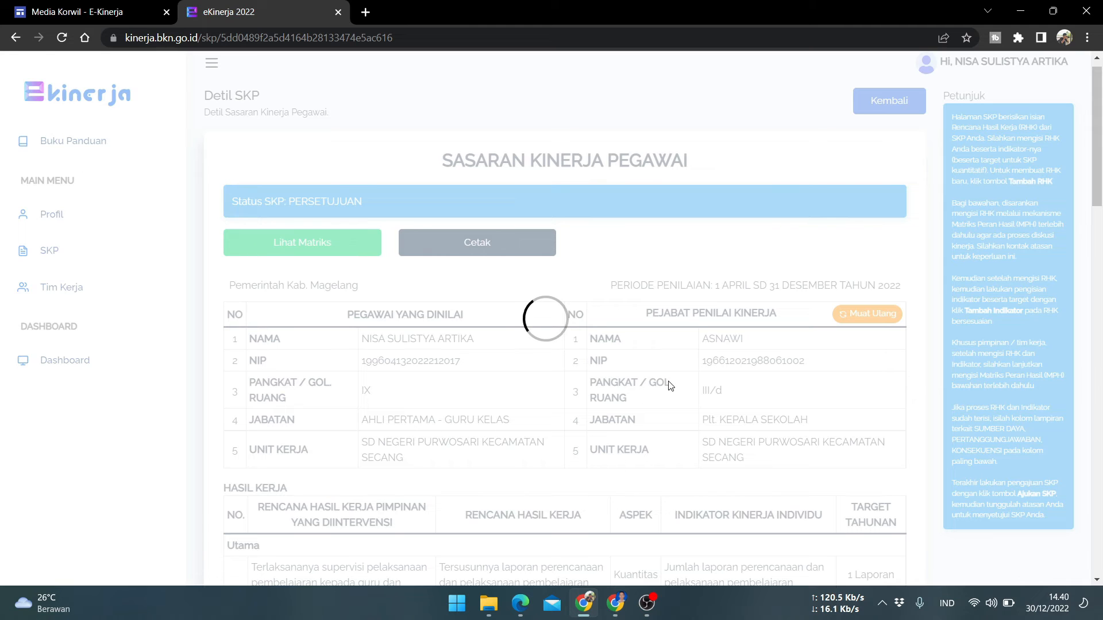
pyautogui.scroll(-20, 691, 360)
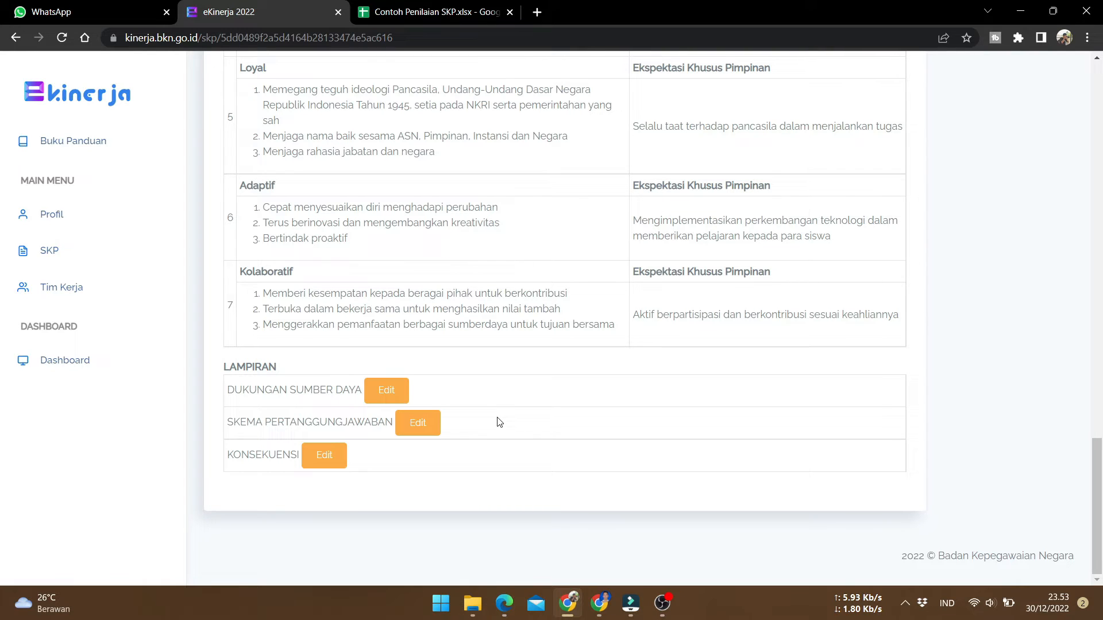
pyautogui.click(384, 390)
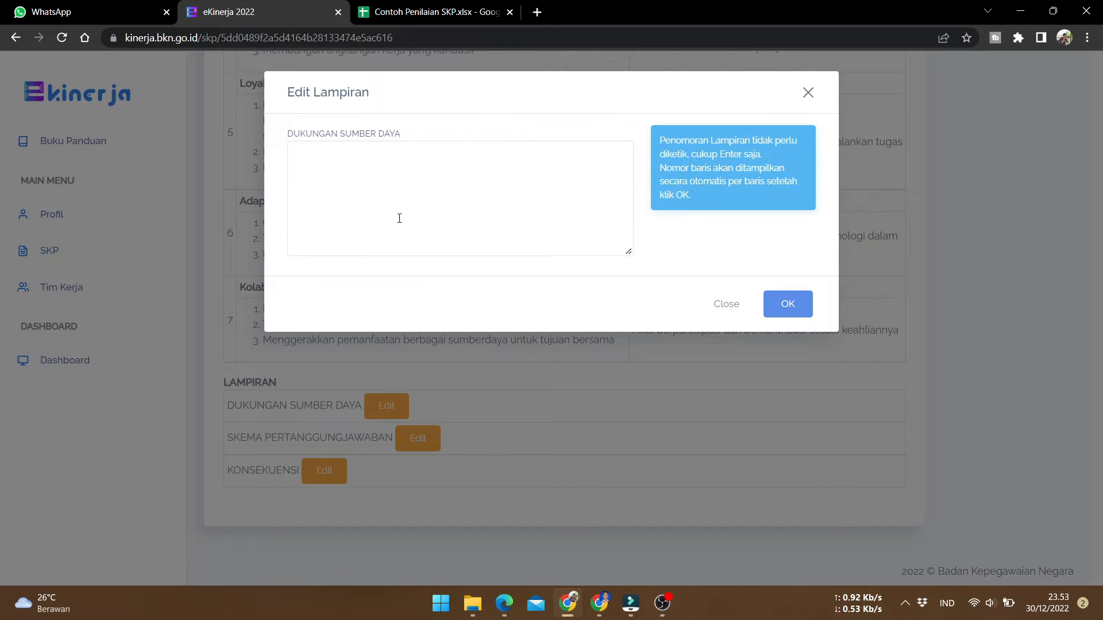
pyautogui.click(415, 12)
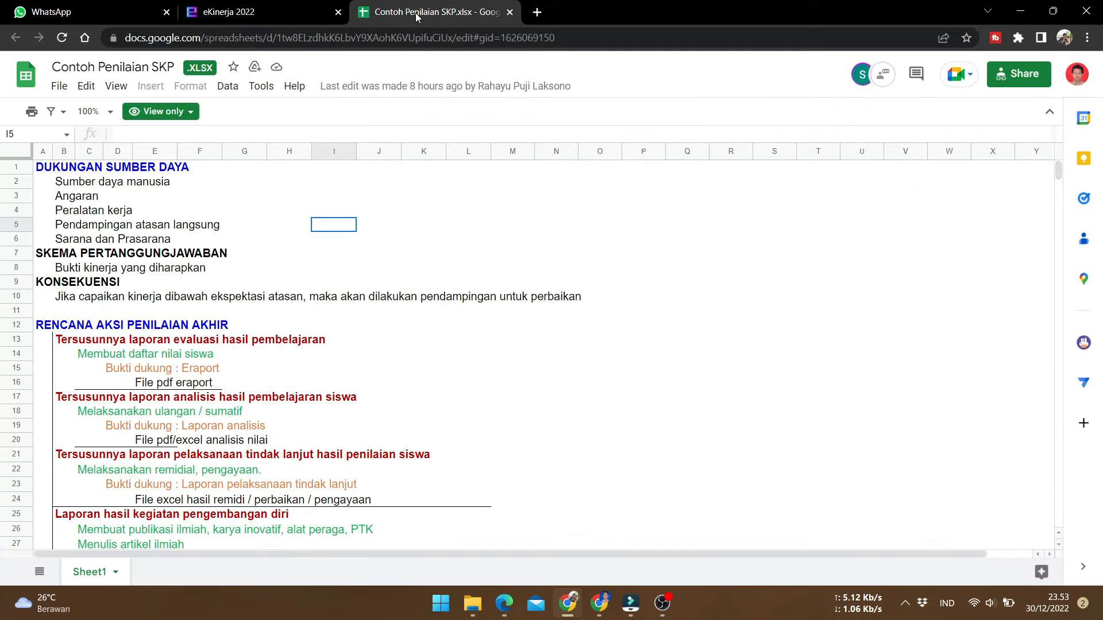
pyautogui.moveTo(63, 183); pyautogui.dragTo(75, 246)
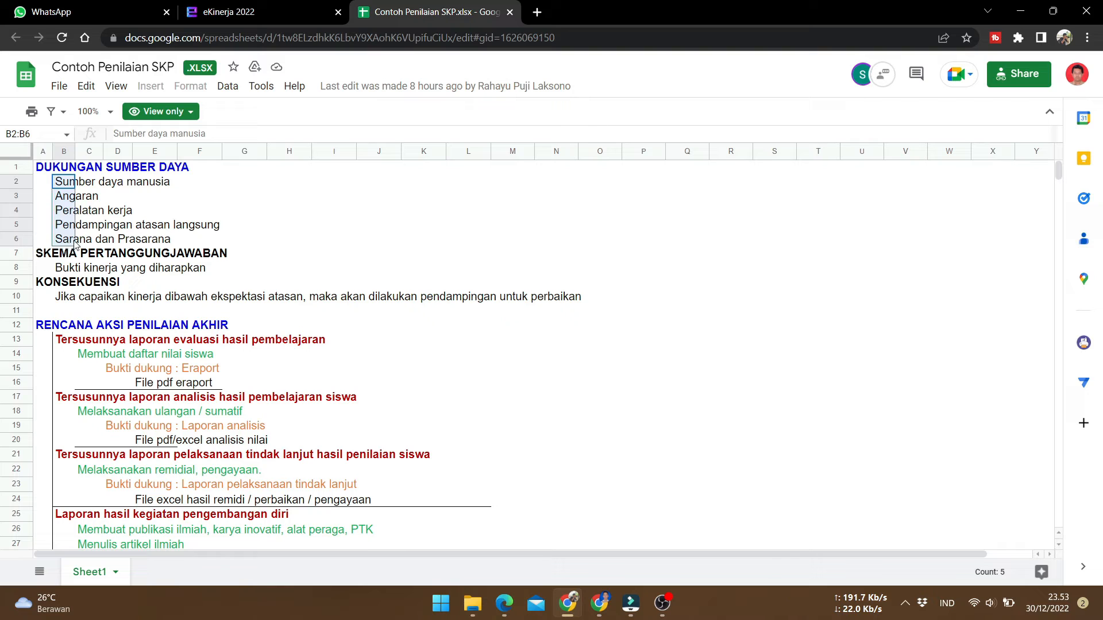
pyautogui.rightClick(65, 212)
pyautogui.click(103, 225)
pyautogui.click(228, 11)
pyautogui.click(319, 158)
pyautogui.rightClick(319, 158)
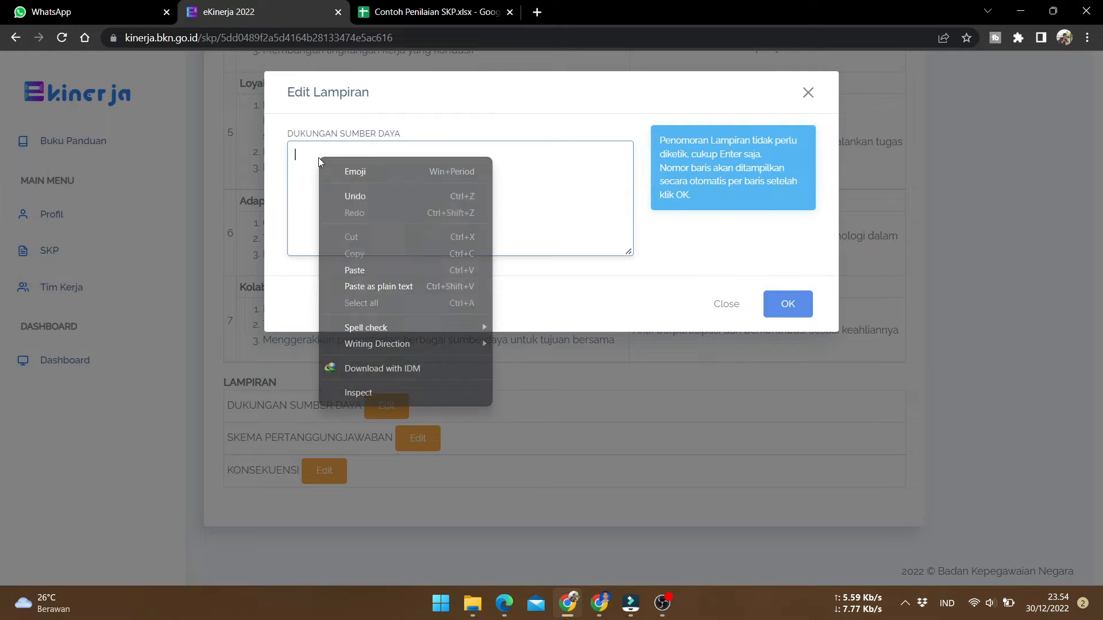
pyautogui.click(389, 270)
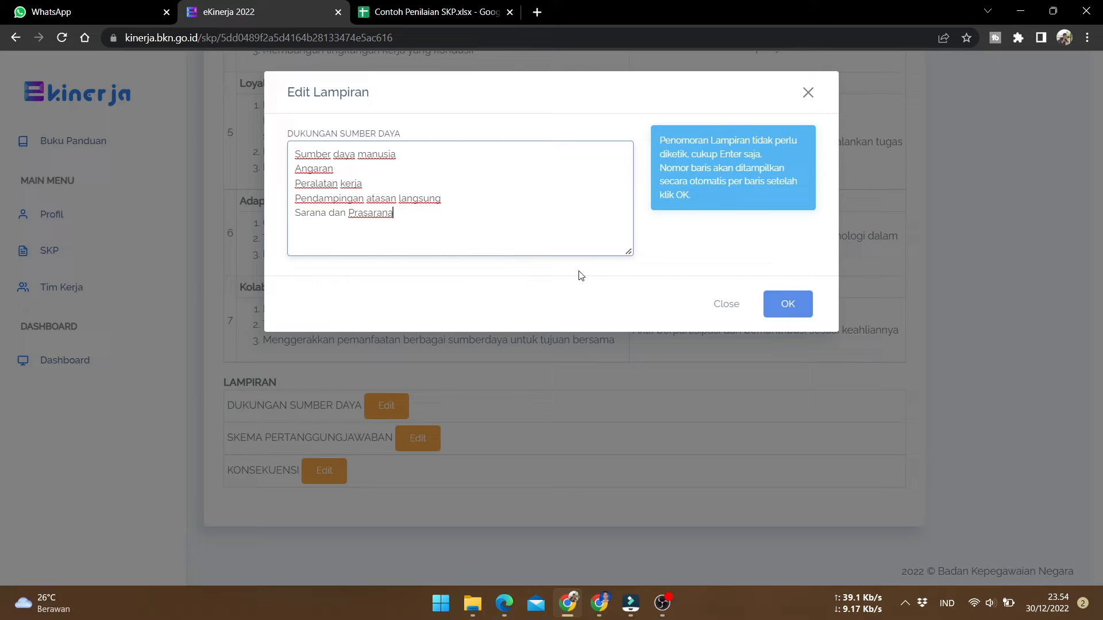
pyautogui.click(787, 304)
# Fill the Skema Pertanggungjawaban attachment with "Bukti kinerja yang diharapkan" copied from the example sheet
pyautogui.scroll(-2, 775, 312)
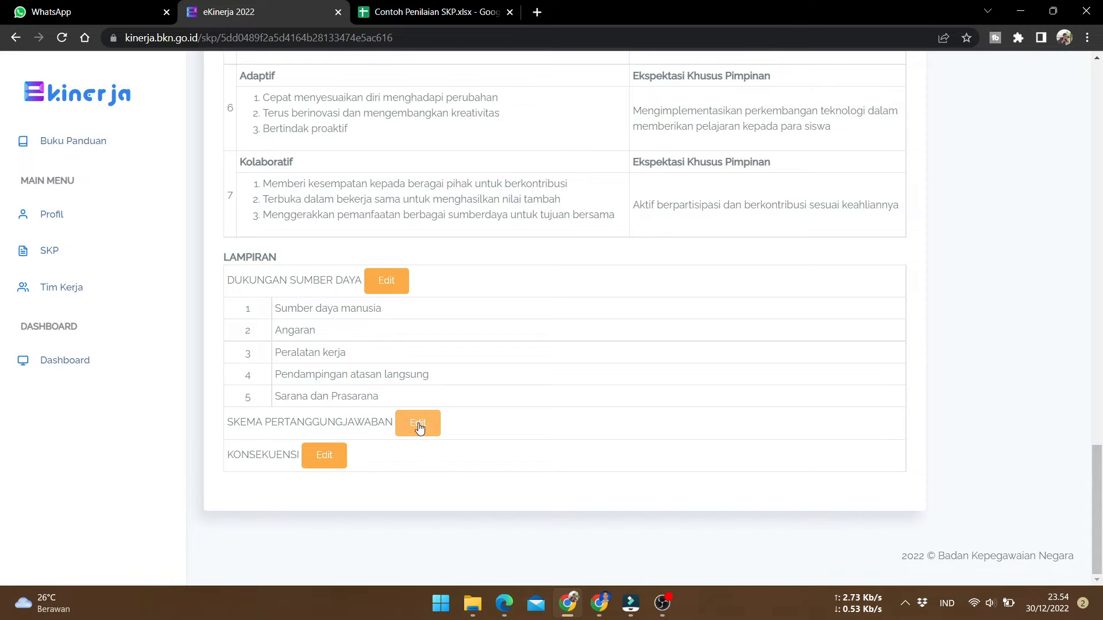
pyautogui.click(419, 425)
pyautogui.click(428, 12)
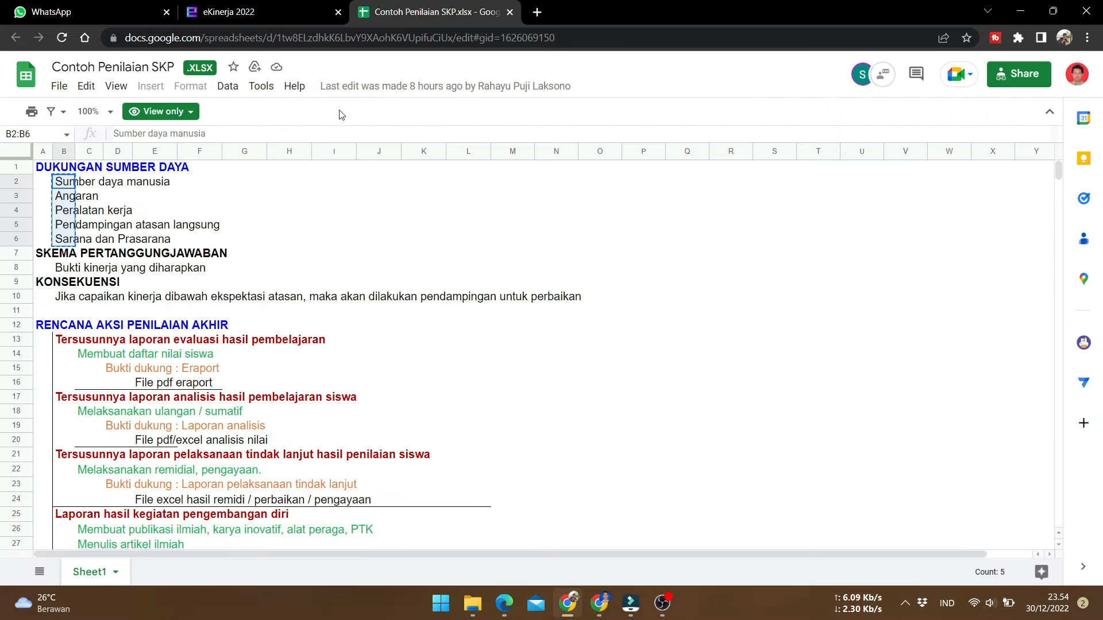
pyautogui.click(67, 273)
pyautogui.rightClick(66, 271)
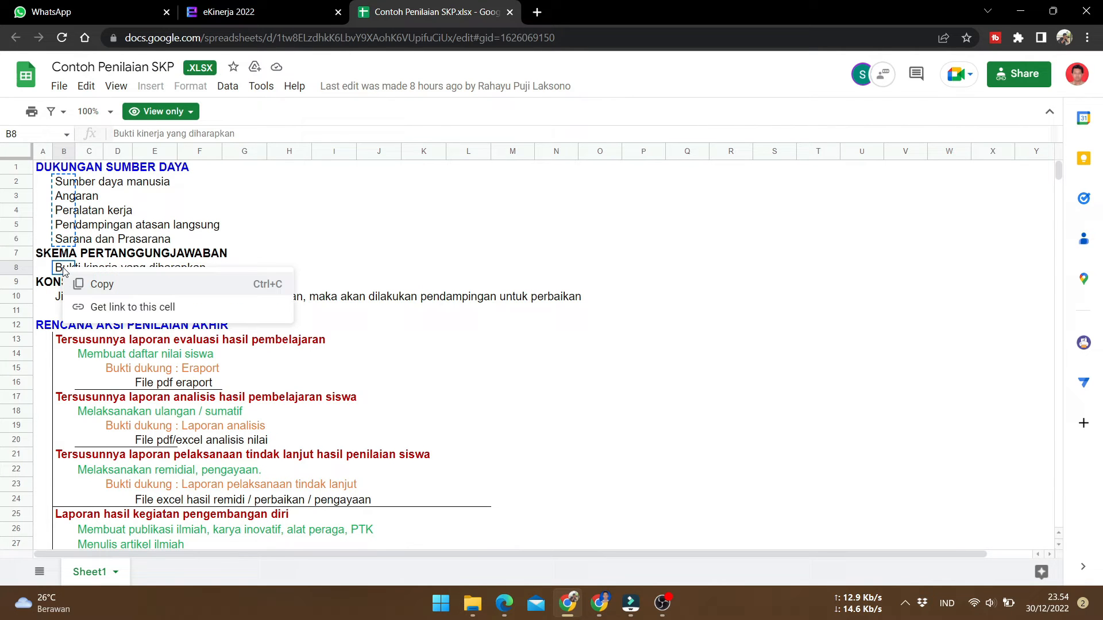
pyautogui.click(101, 285)
pyautogui.click(295, 14)
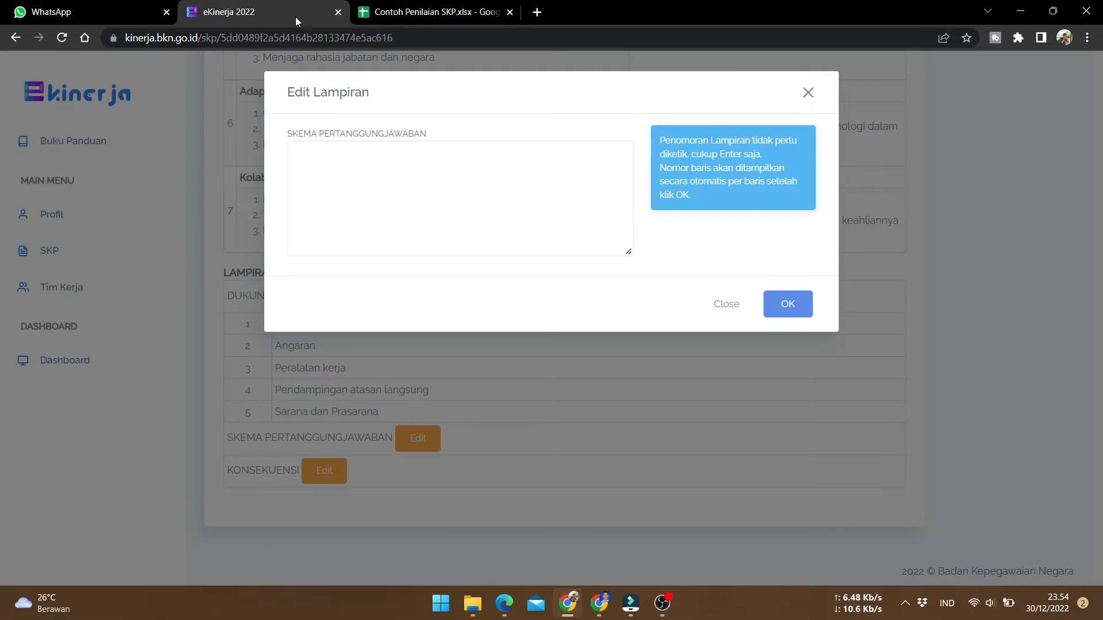
pyautogui.click(316, 164)
pyautogui.write('Bukti kinerja yang diharapkan')
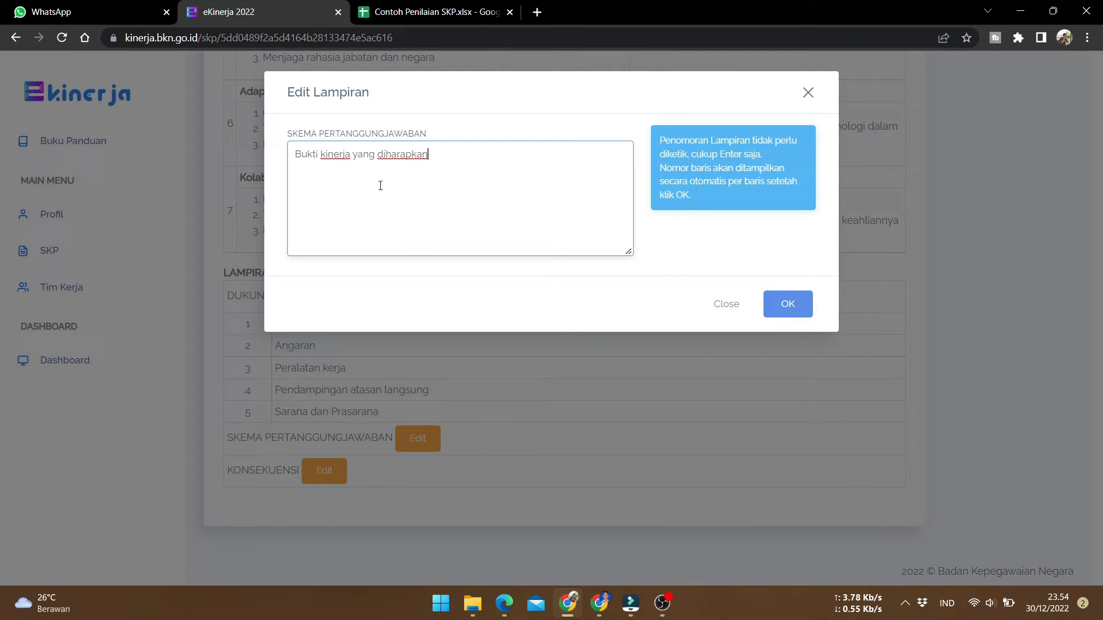
pyautogui.click(785, 311)
# Fill the Konsekuensi attachment with the consequence sentence copied from the example sheet
pyautogui.scroll(-1, 508, 454)
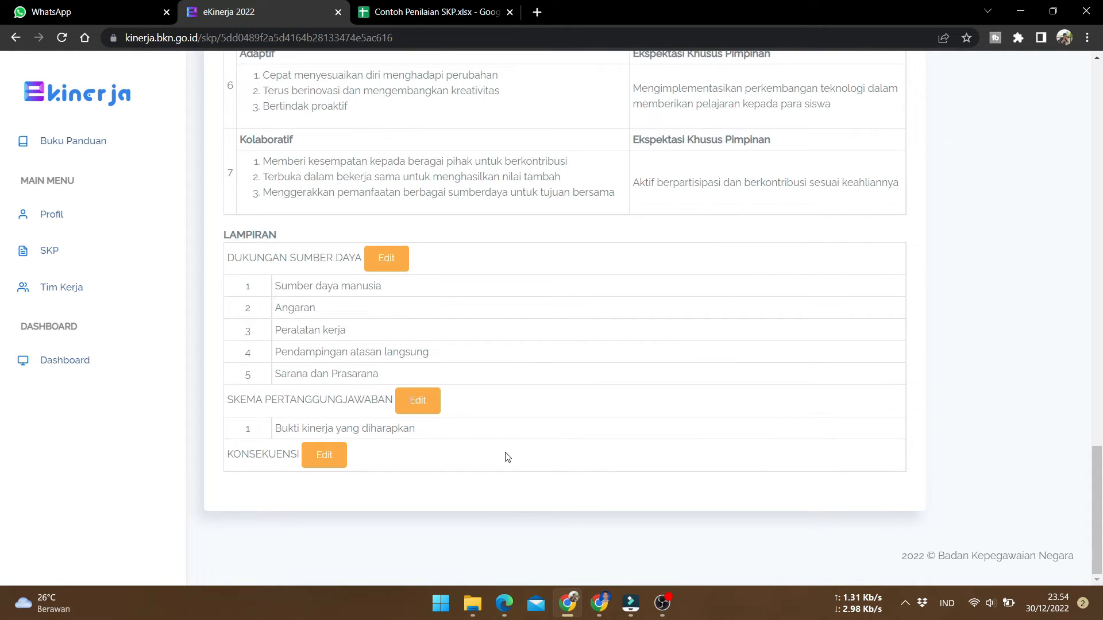
pyautogui.click(316, 450)
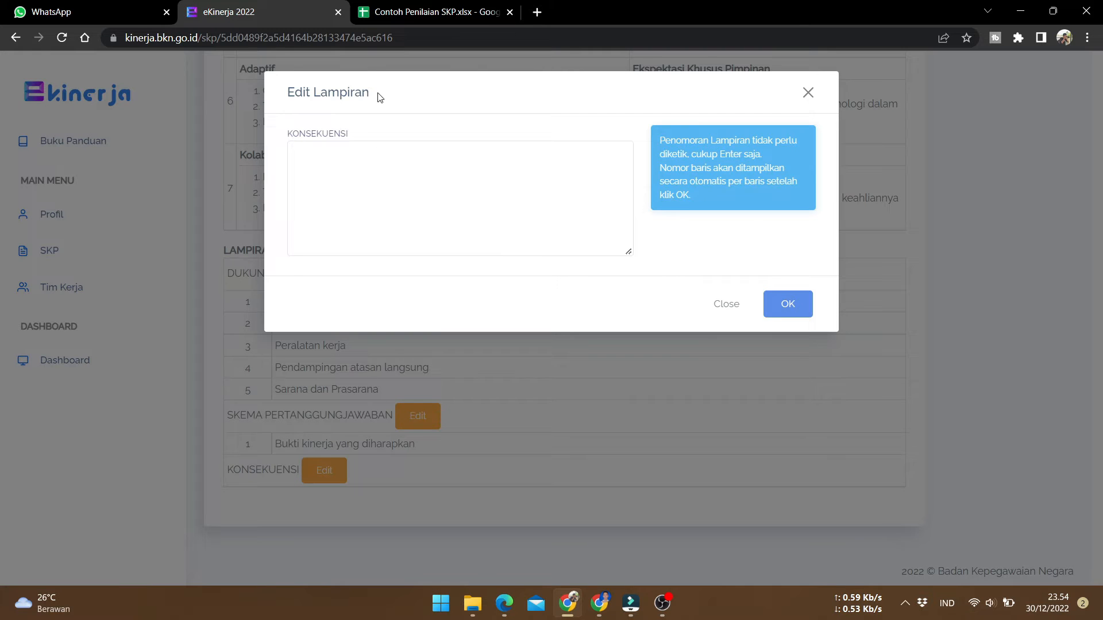
pyautogui.click(382, 13)
pyautogui.hotkey('ctrl', 'c')
pyautogui.click(68, 297)
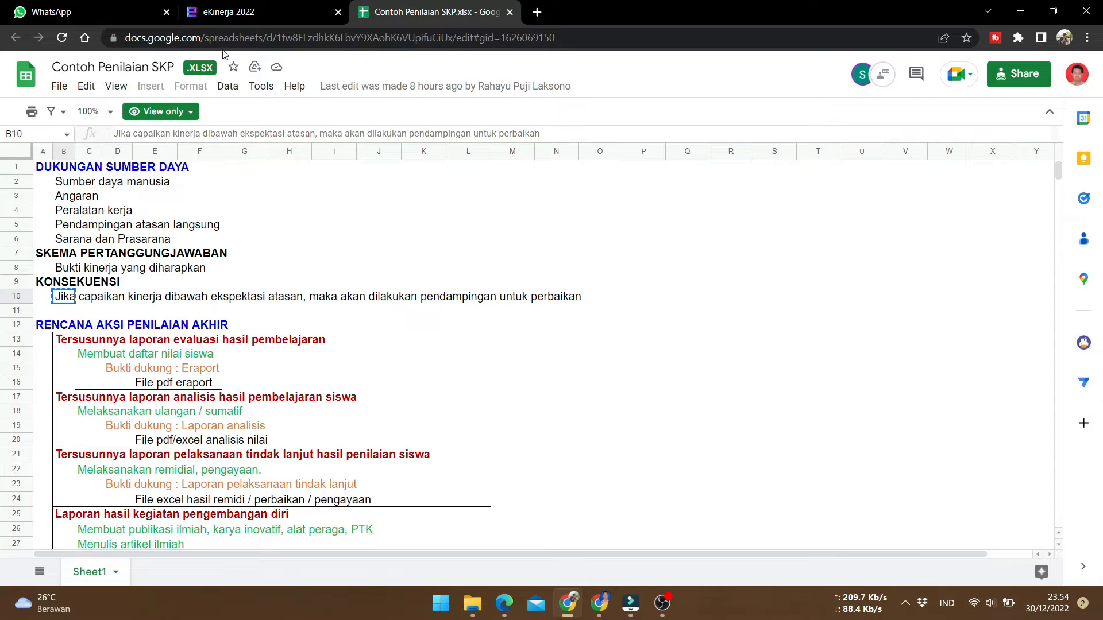
pyautogui.click(228, 12)
pyautogui.click(331, 160)
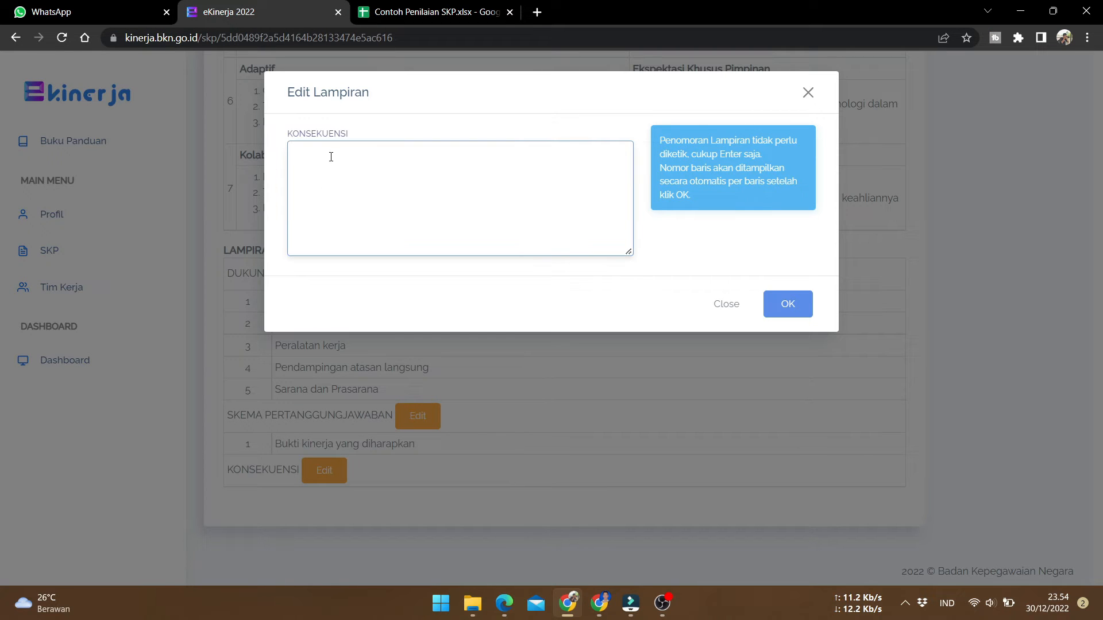
pyautogui.rightClick(327, 153)
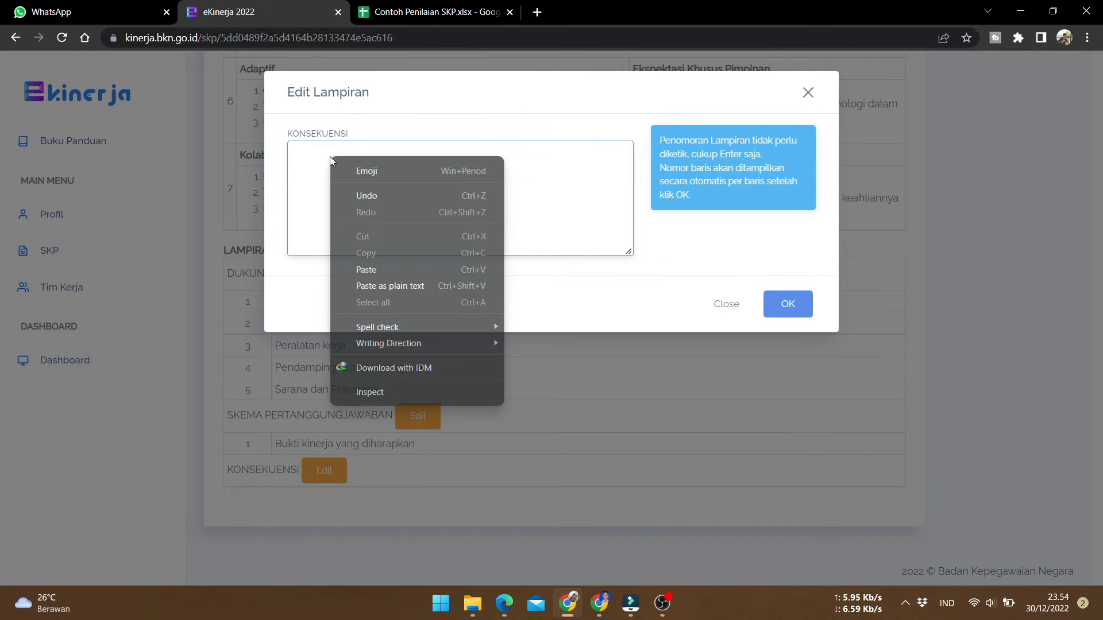
pyautogui.click(391, 269)
pyautogui.click(786, 303)
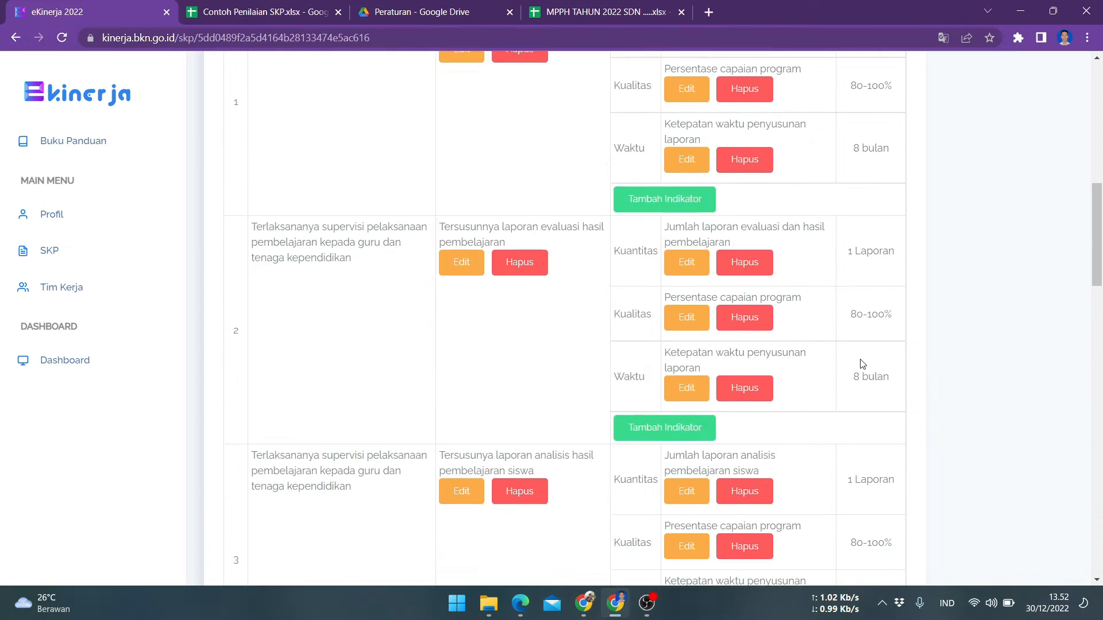
# Try to submit the SKP for review
pyautogui.scroll(10, 860, 364)
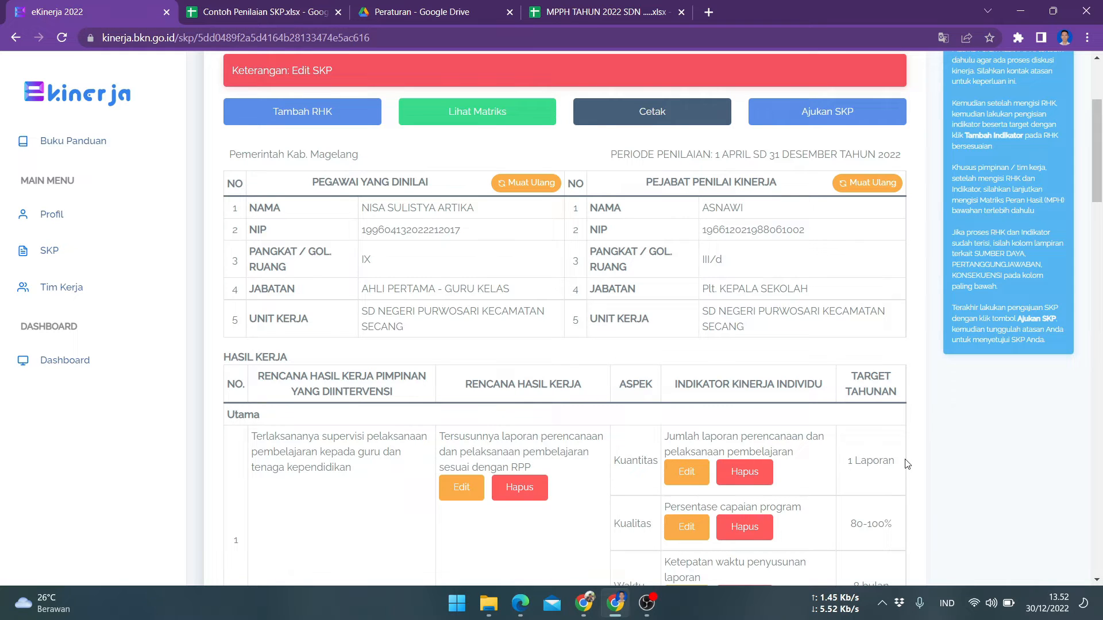
pyautogui.scroll(3, 907, 464)
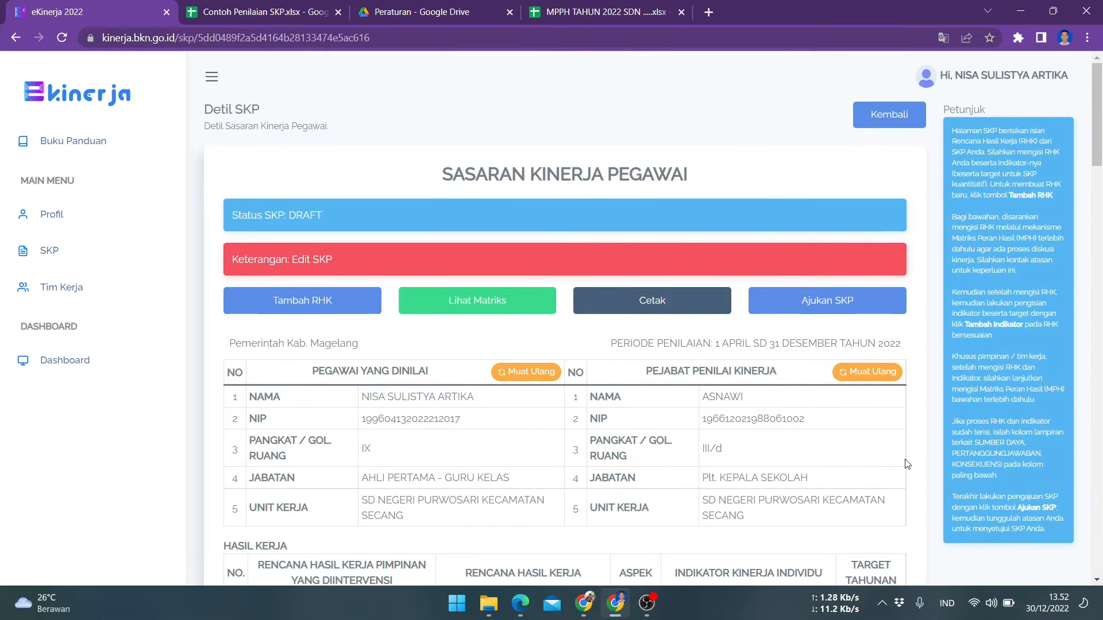
pyautogui.click(826, 304)
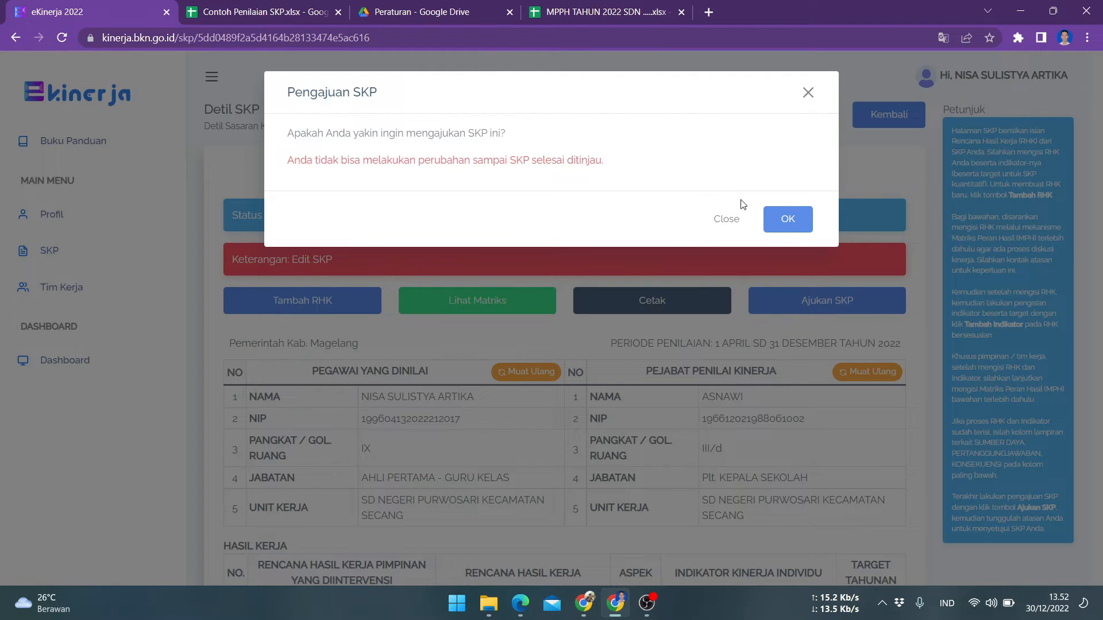
pyautogui.click(787, 223)
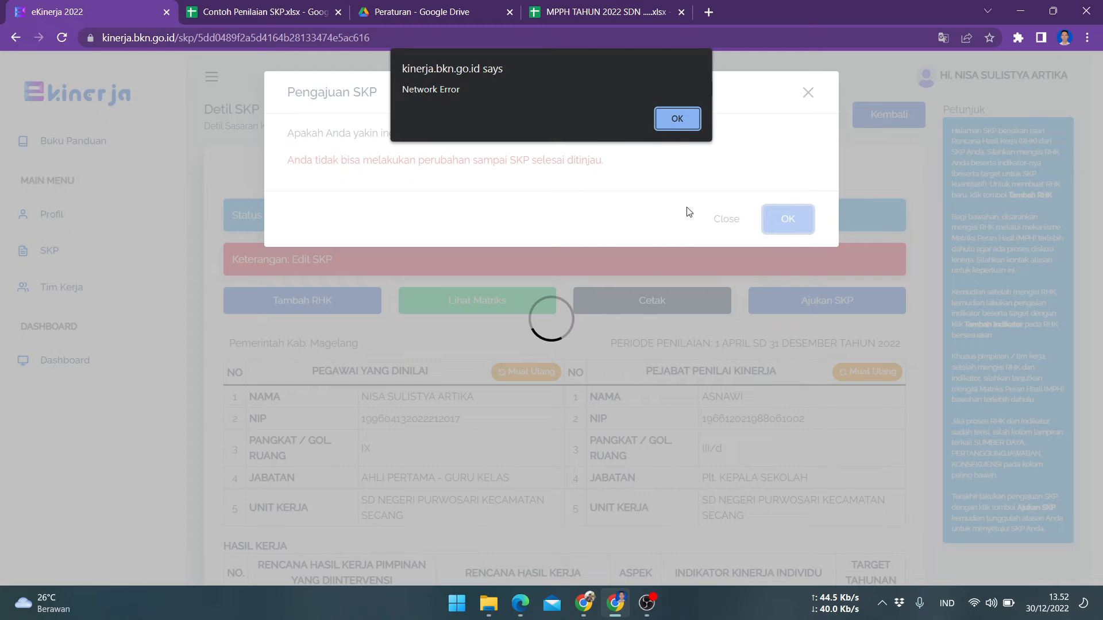
pyautogui.click(674, 113)
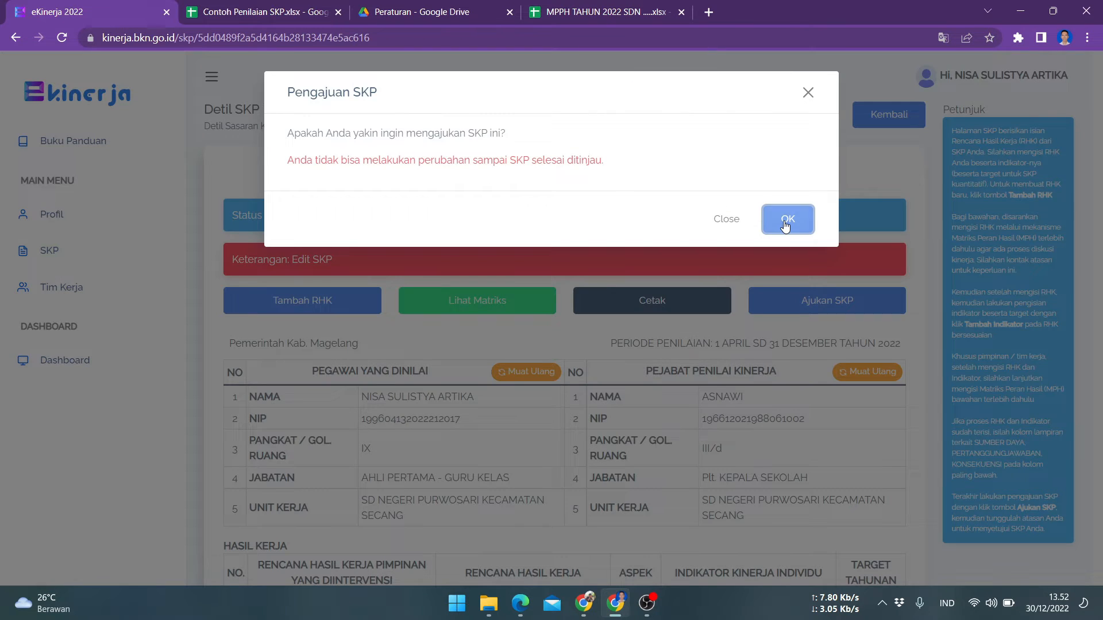
pyautogui.click(785, 219)
pyautogui.click(678, 119)
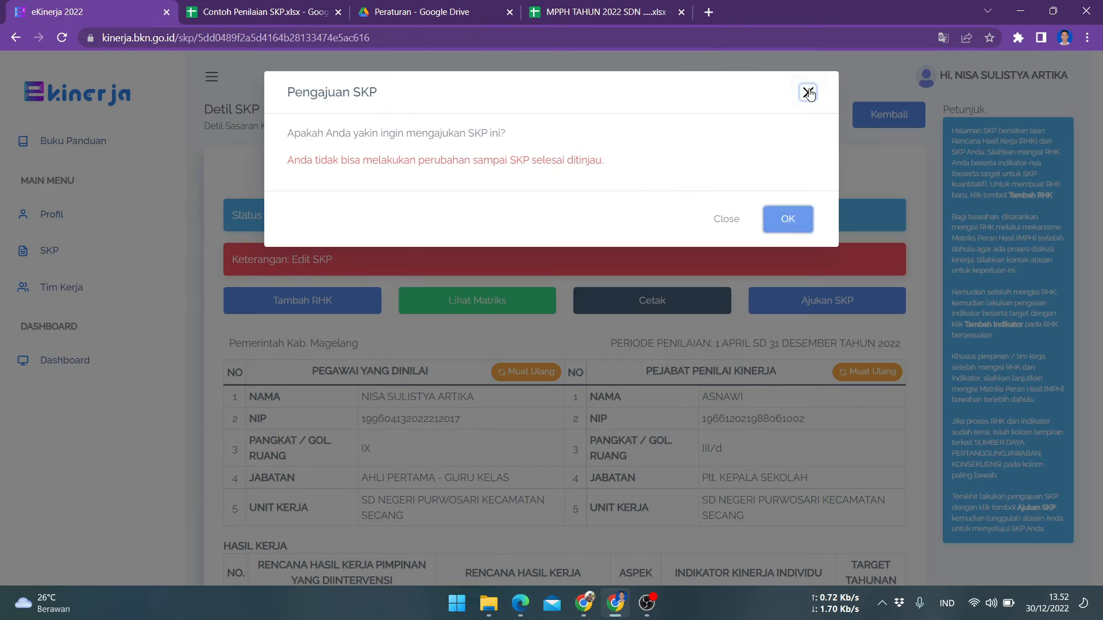
pyautogui.click(807, 92)
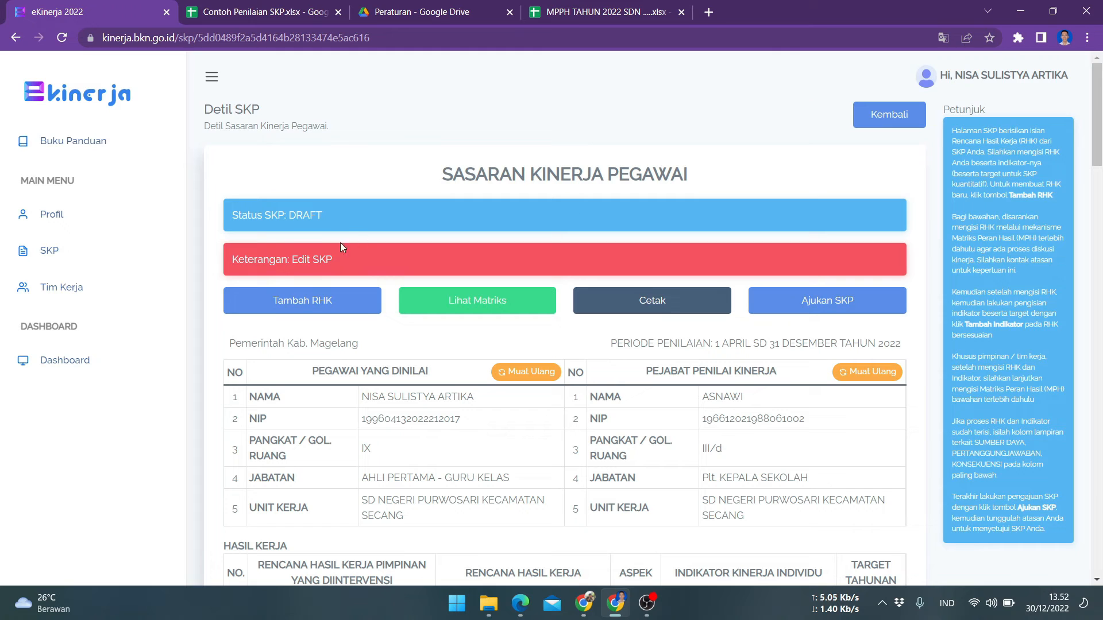
# Reload the SKP details page and submit the SKP for review
pyautogui.click(62, 38)
pyautogui.click(821, 301)
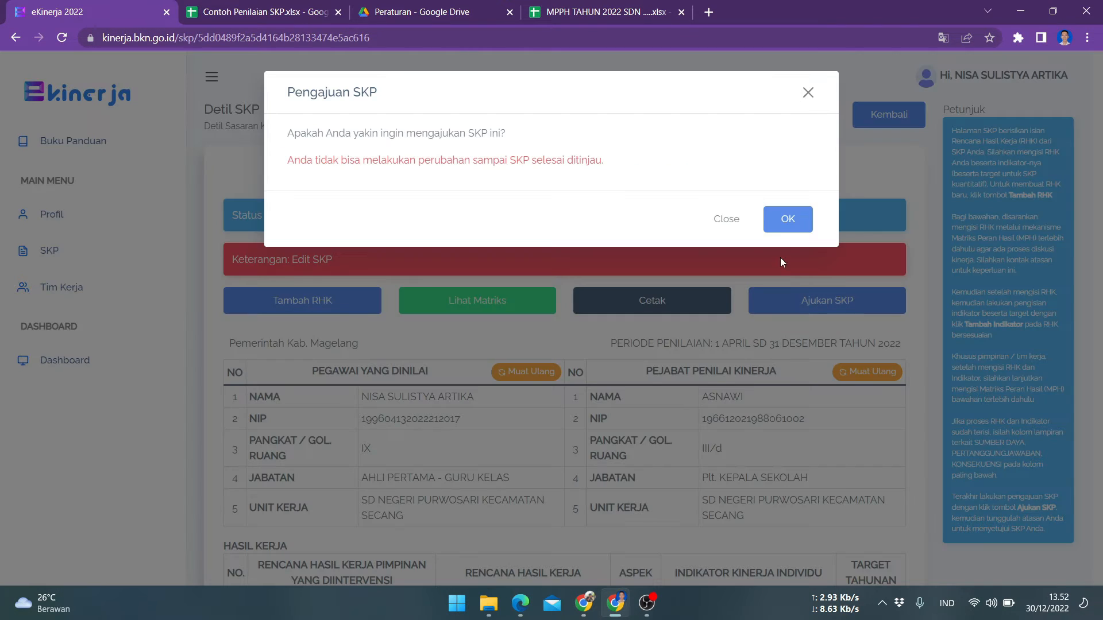
pyautogui.click(788, 217)
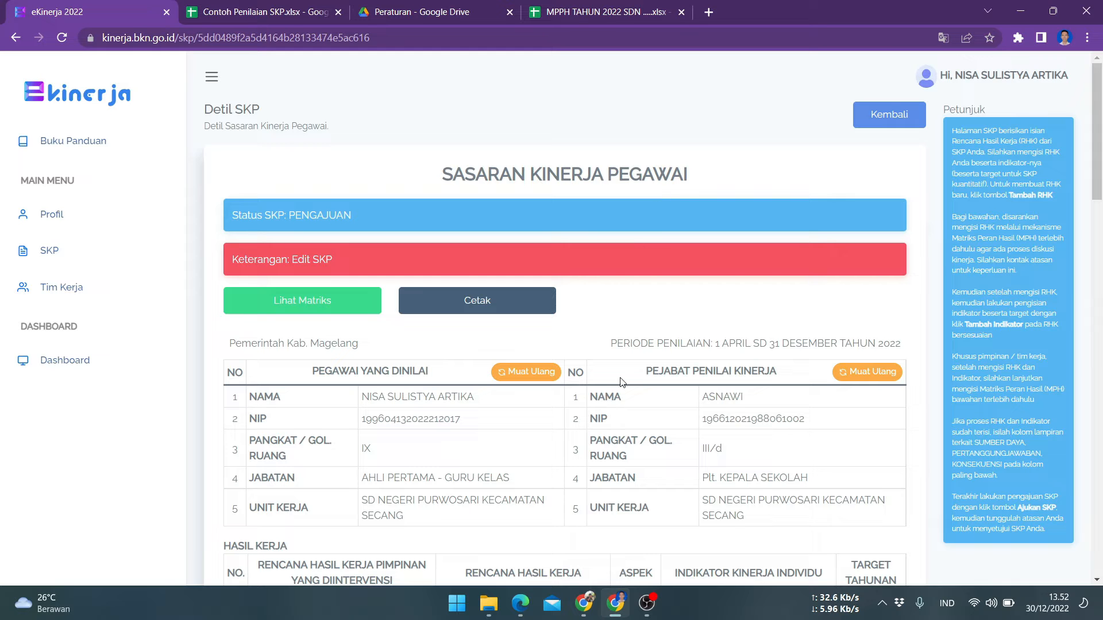
pyautogui.scroll(-5, 620, 382)
pyautogui.scroll(5, 620, 382)
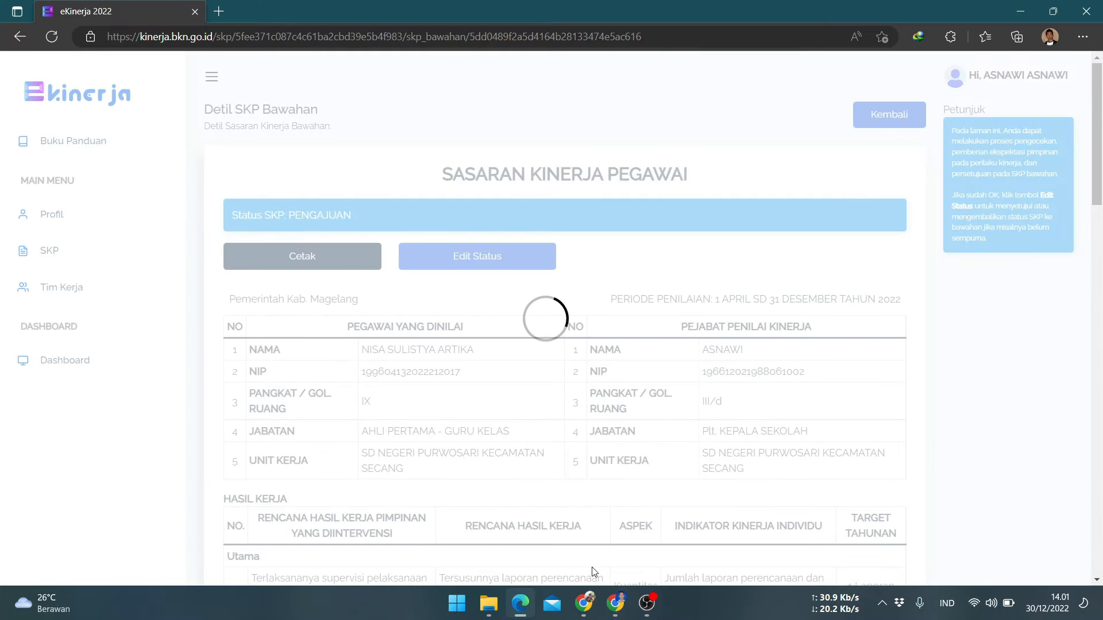
pyautogui.moveTo(584, 603)
pyautogui.click(584, 560)
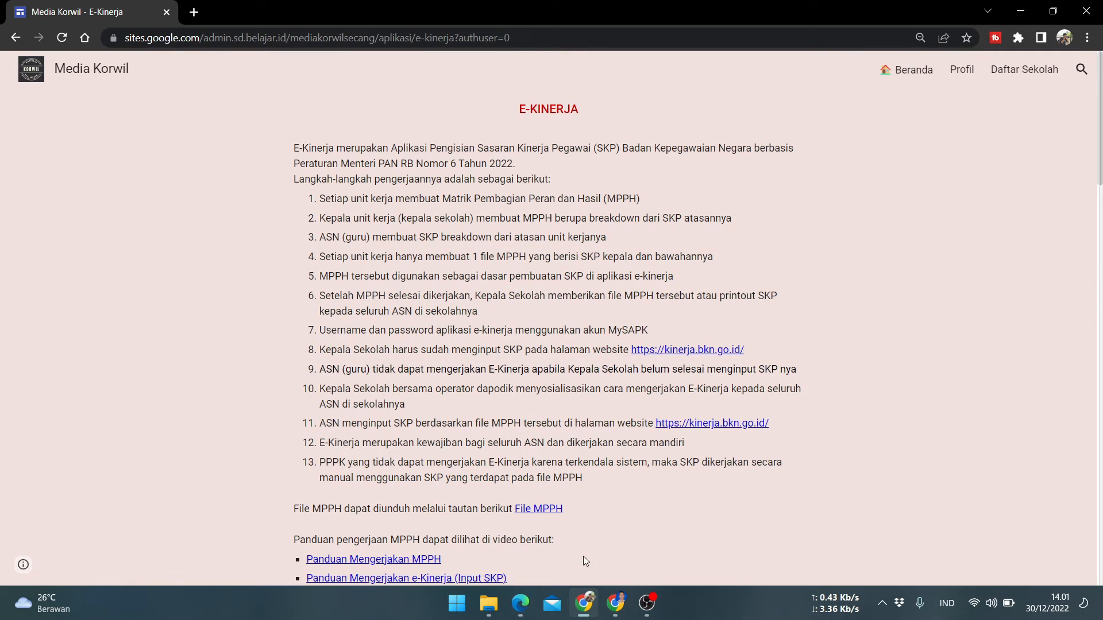
pyautogui.click(608, 610)
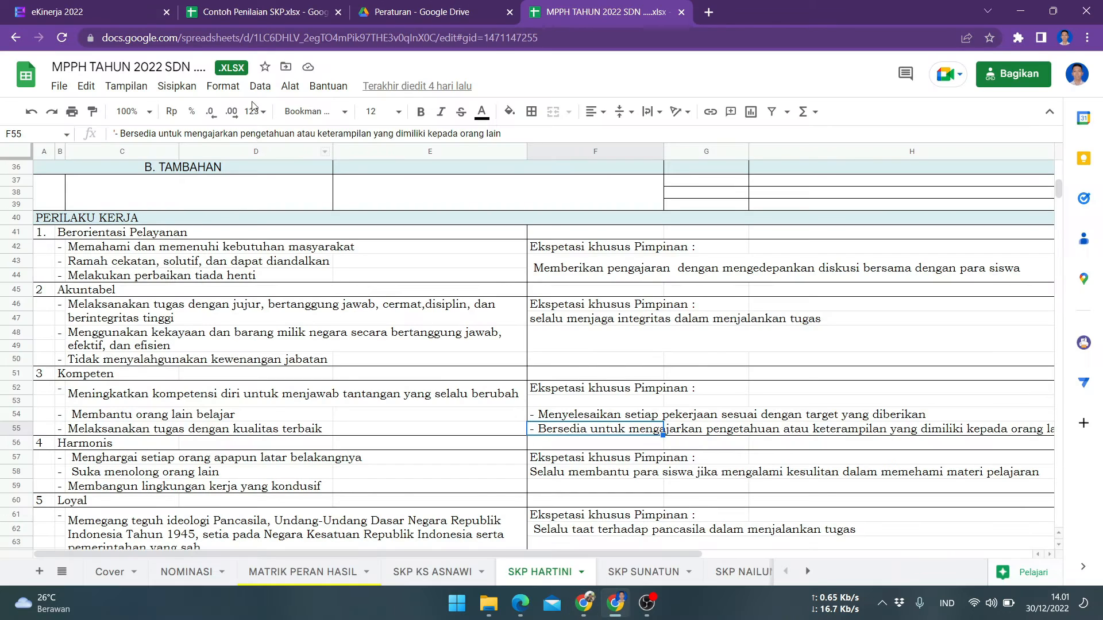
pyautogui.hotkey('ctrl', '1')
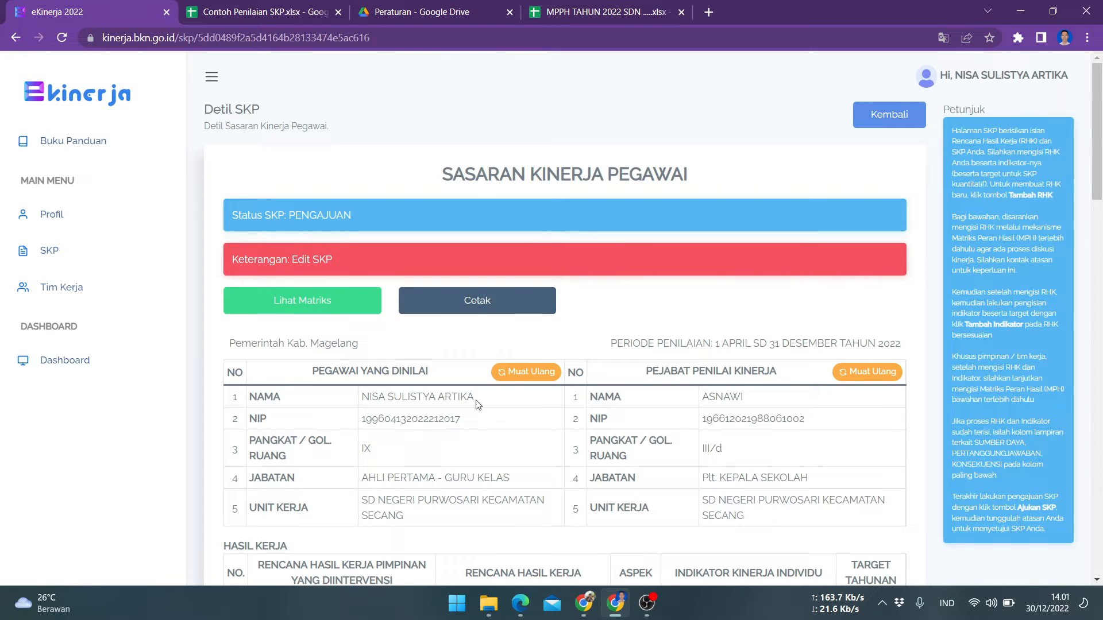
# Switch to Edge and review the work results table of the principal's own SKP
pyautogui.click(521, 603)
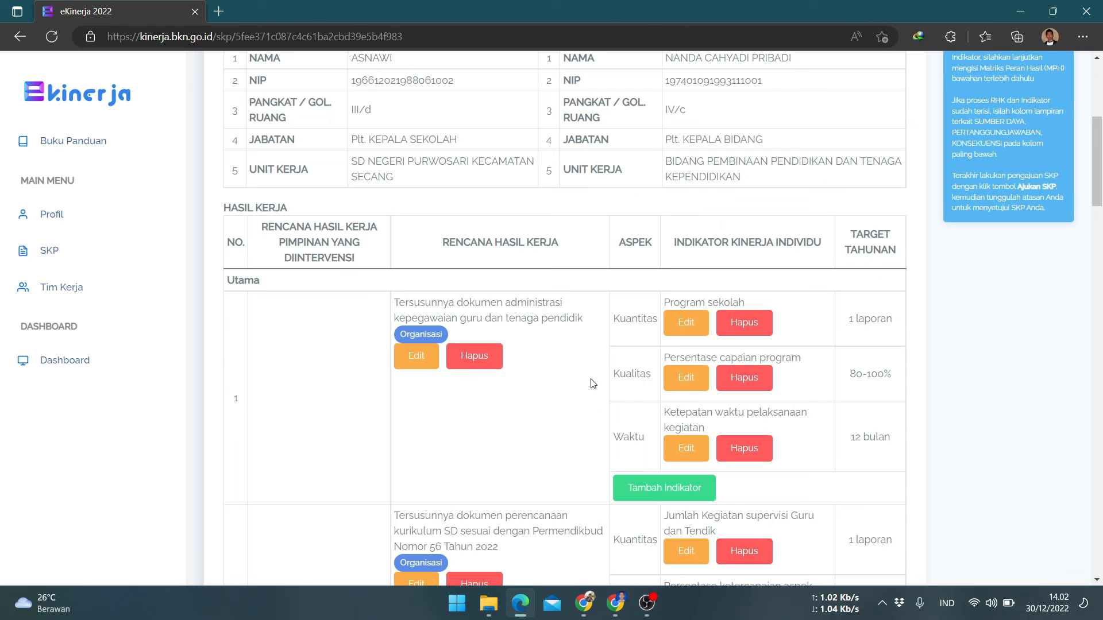
pyautogui.scroll(-4, 593, 383)
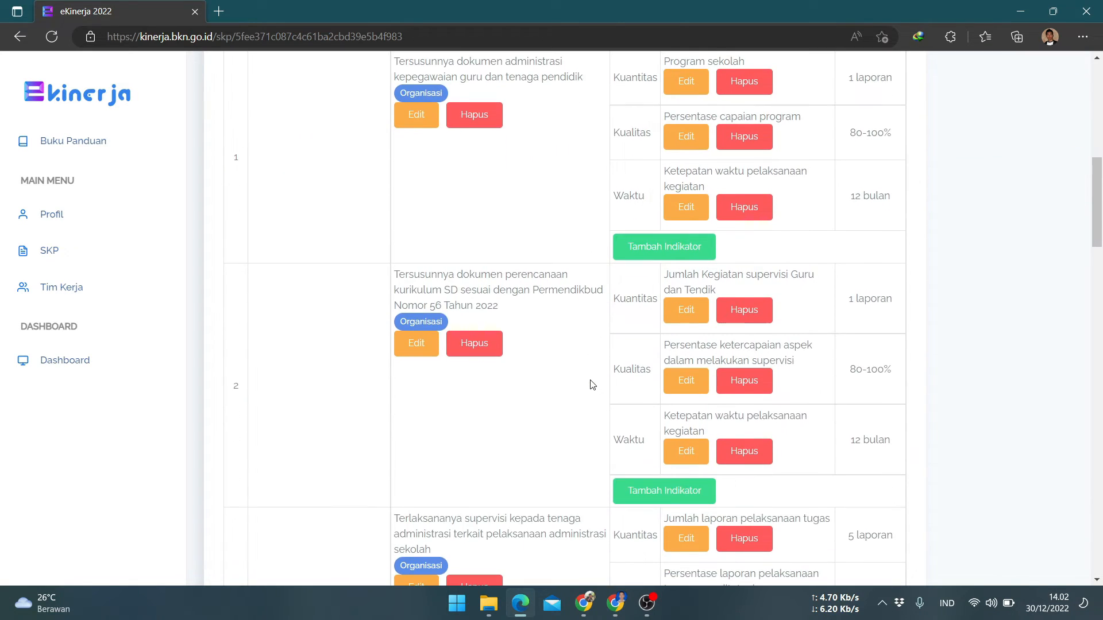
pyautogui.scroll(5, 593, 384)
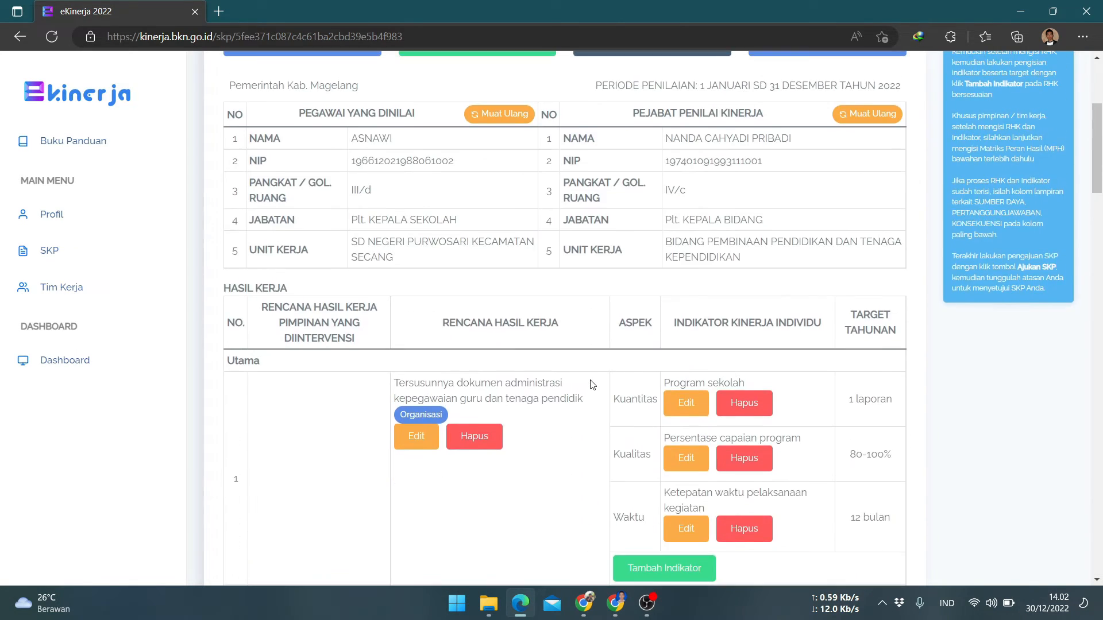
pyautogui.scroll(-4, 593, 384)
pyautogui.scroll(3, 613, 352)
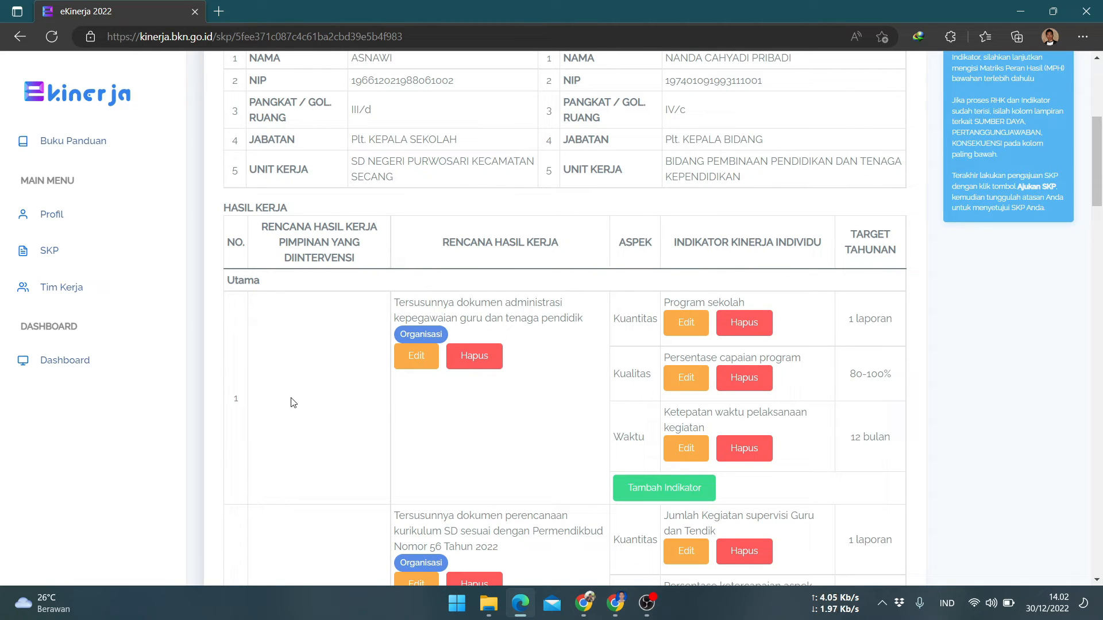
# Link the first work plan to the superior's plan 'Terlaksananya Program Pendidik dan Tenaga Kependidikan sesuai Standar Pelayanan Minimal'
pyautogui.scroll(-1, 321, 368)
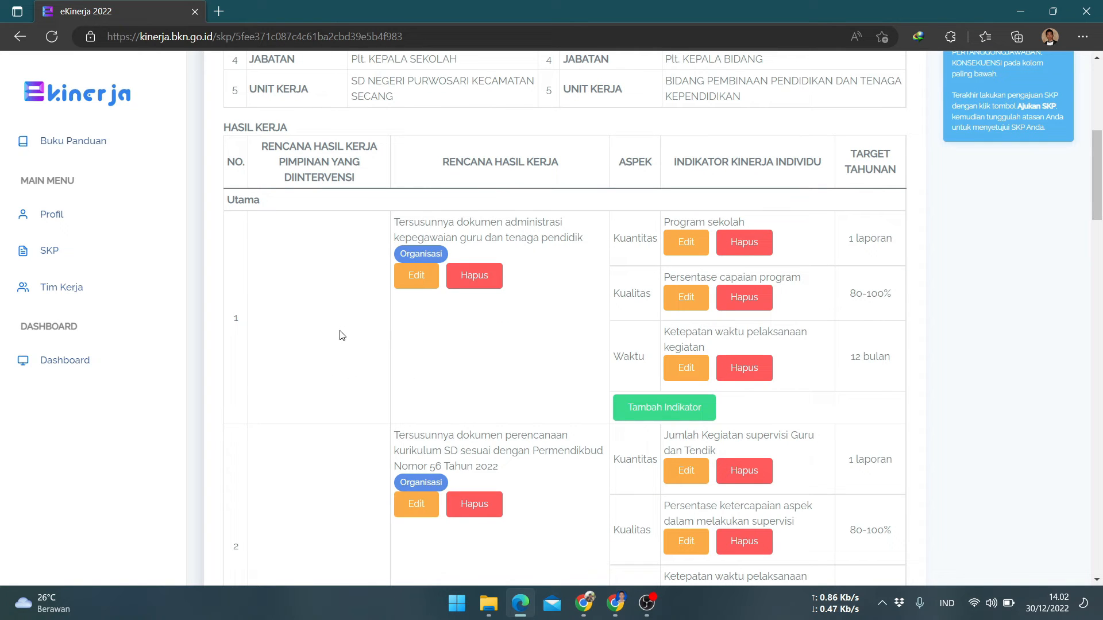
pyautogui.scroll(2, 325, 357)
pyautogui.scroll(1, 333, 448)
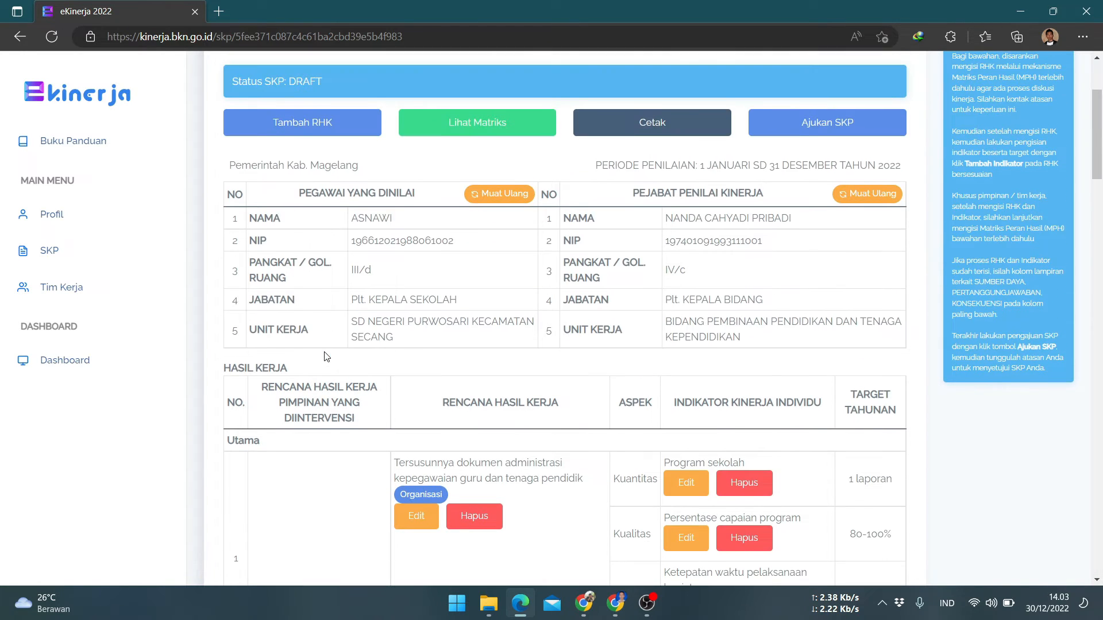
pyautogui.scroll(-1, 316, 448)
pyautogui.scroll(-2, 425, 488)
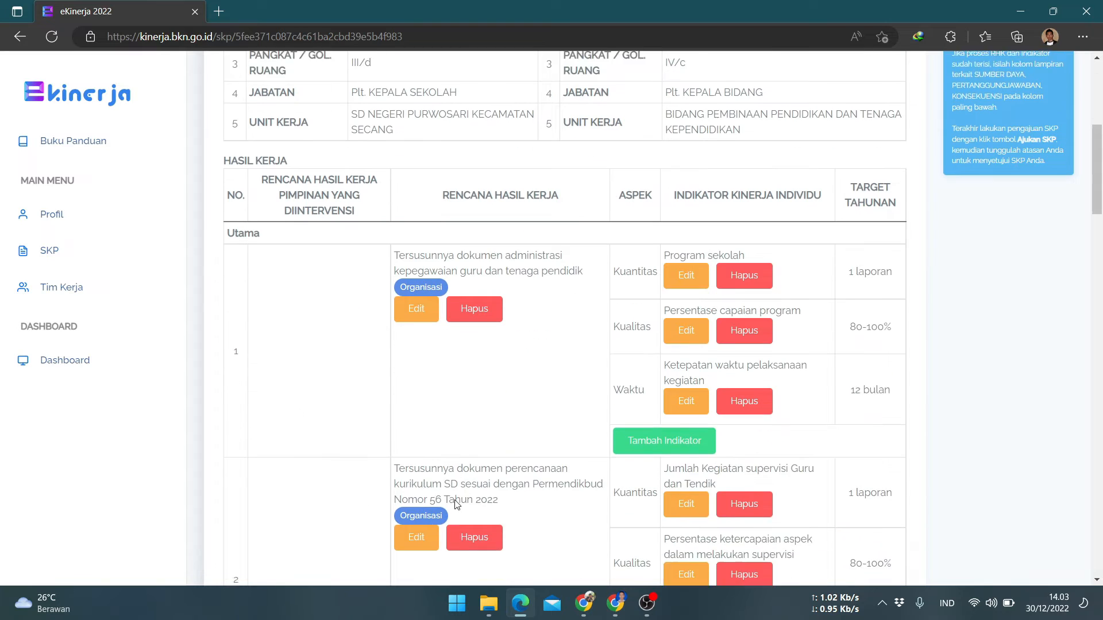
pyautogui.click(408, 289)
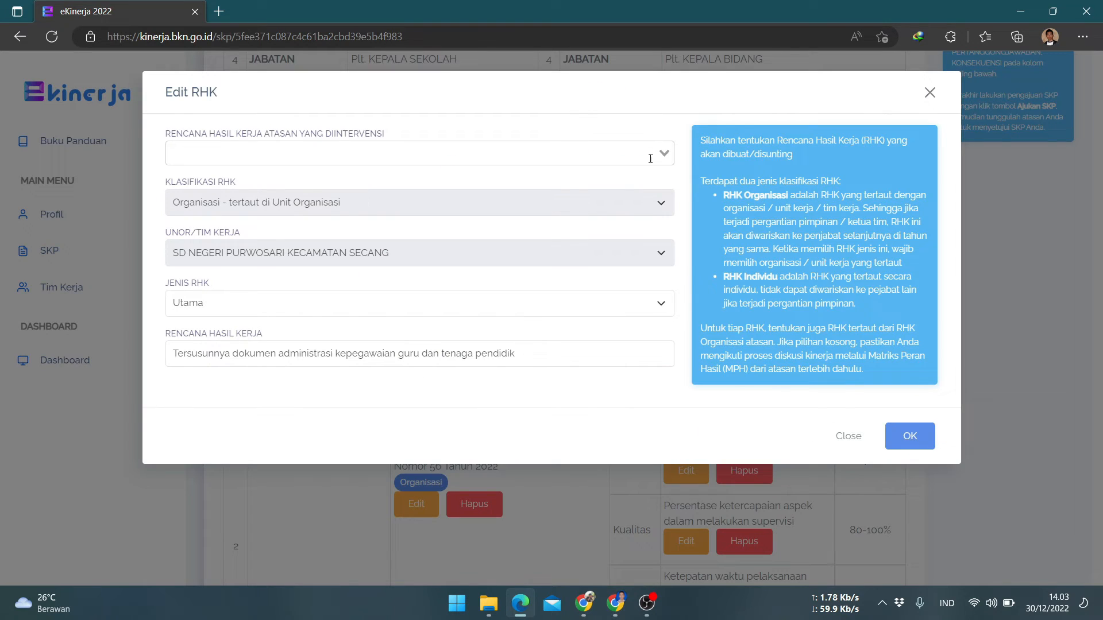
pyautogui.click(651, 159)
pyautogui.click(643, 192)
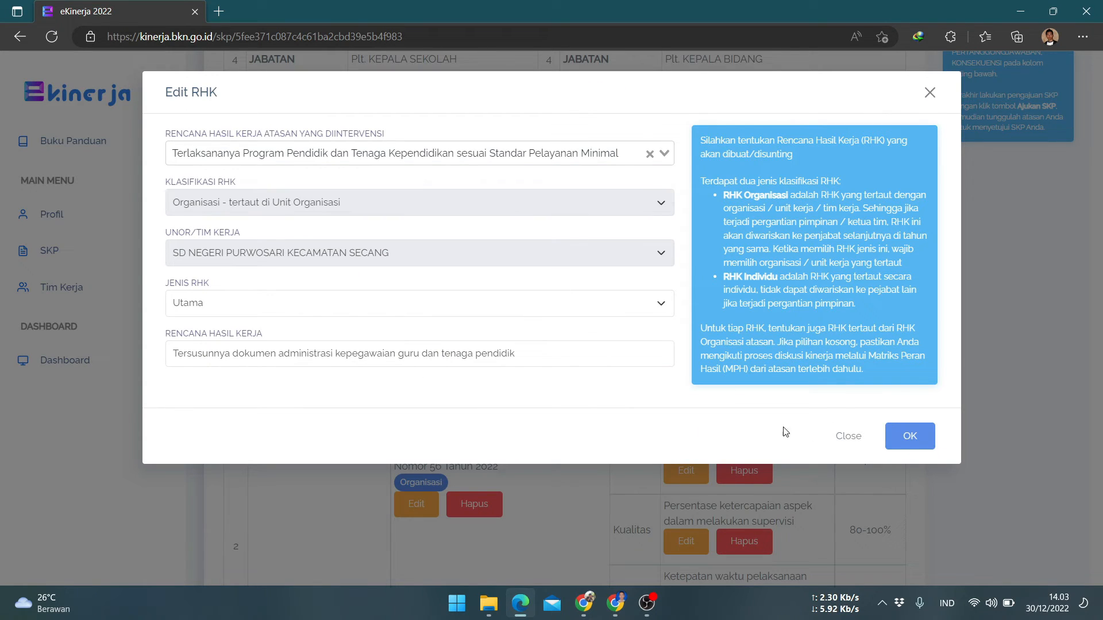
pyautogui.click(911, 438)
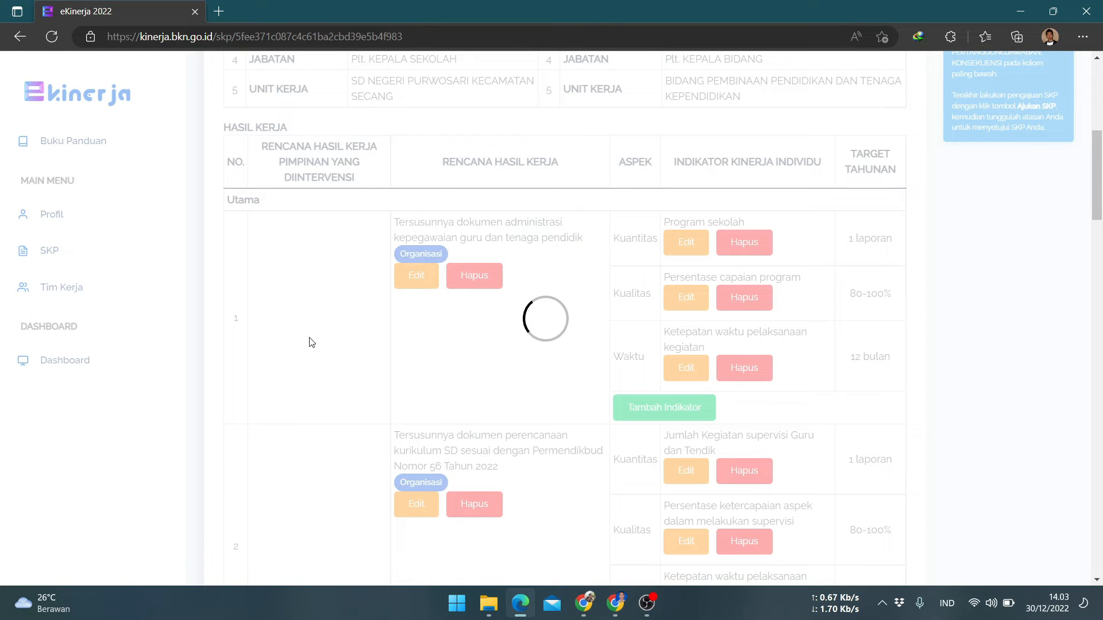
# Review the work plans and their indicators in the SKP results table
pyautogui.scroll(-15, 309, 343)
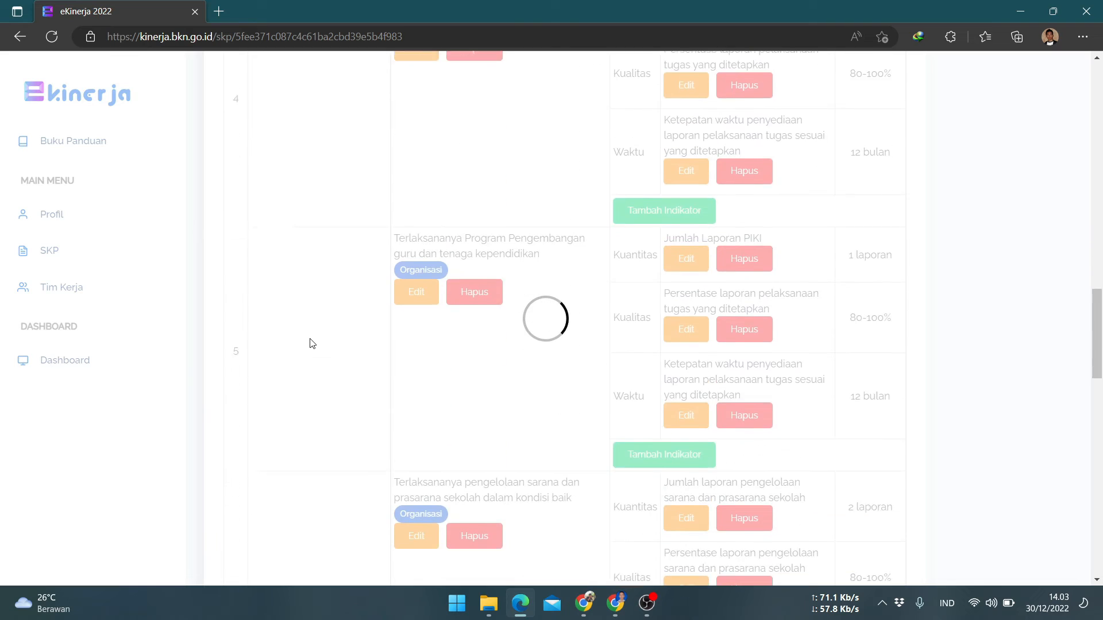
pyautogui.scroll(-5, 312, 344)
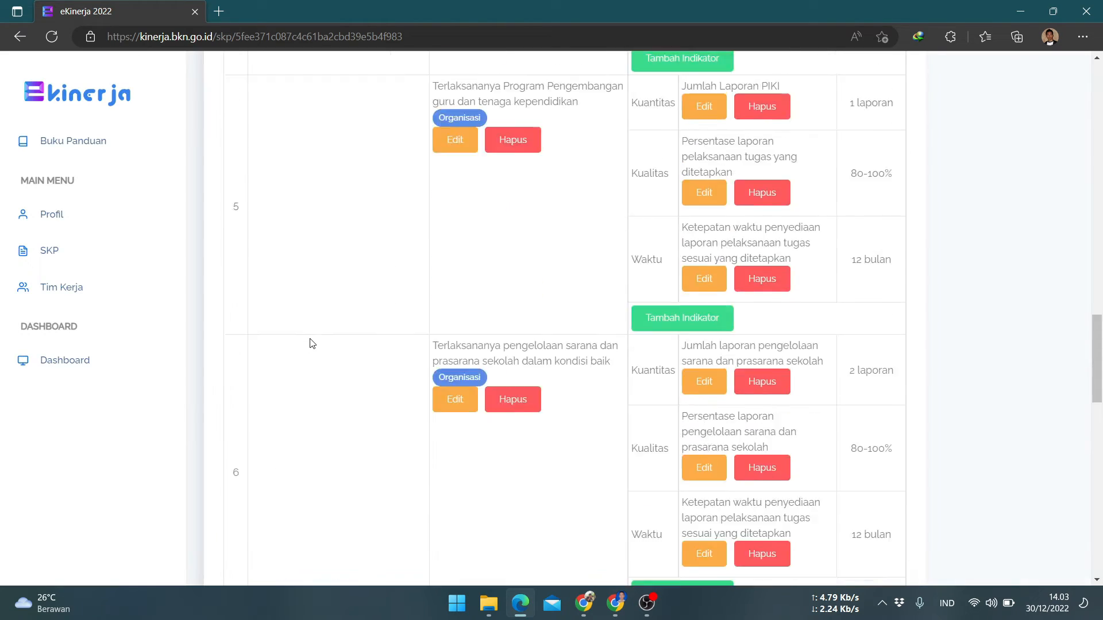
pyautogui.scroll(15, 311, 343)
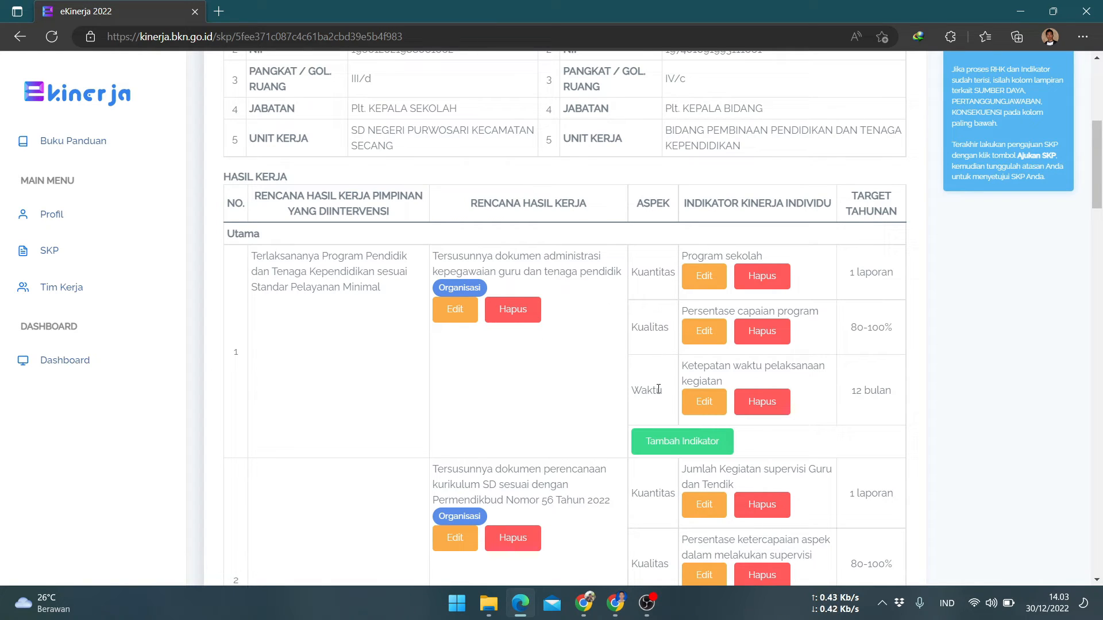
pyautogui.scroll(-3, 659, 390)
pyautogui.scroll(3, 660, 394)
pyautogui.scroll(-4, 652, 339)
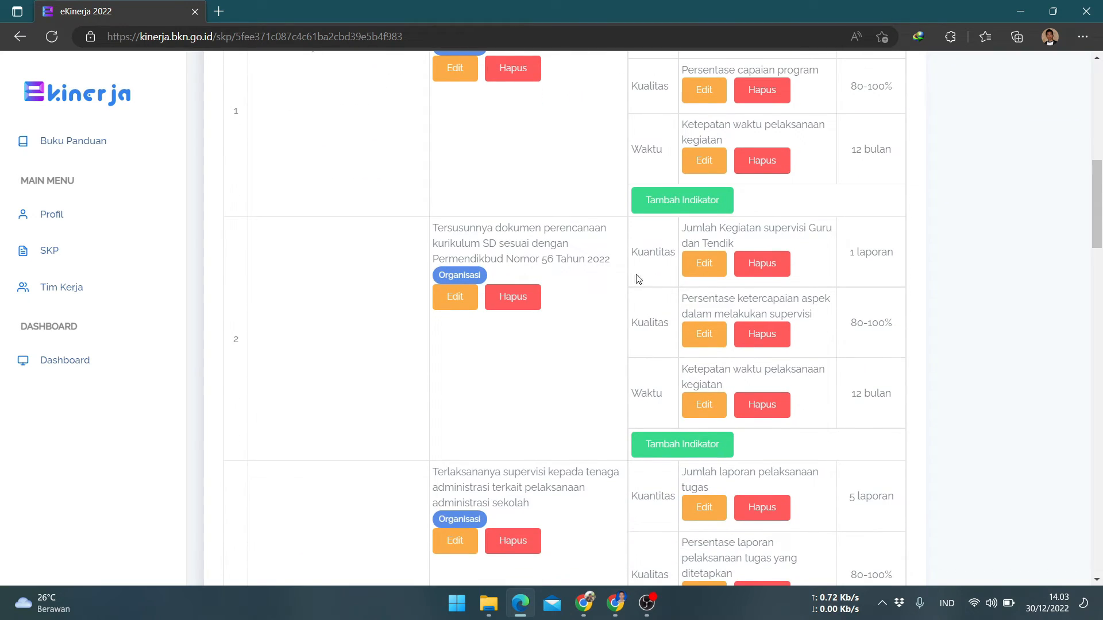
pyautogui.scroll(4, 622, 363)
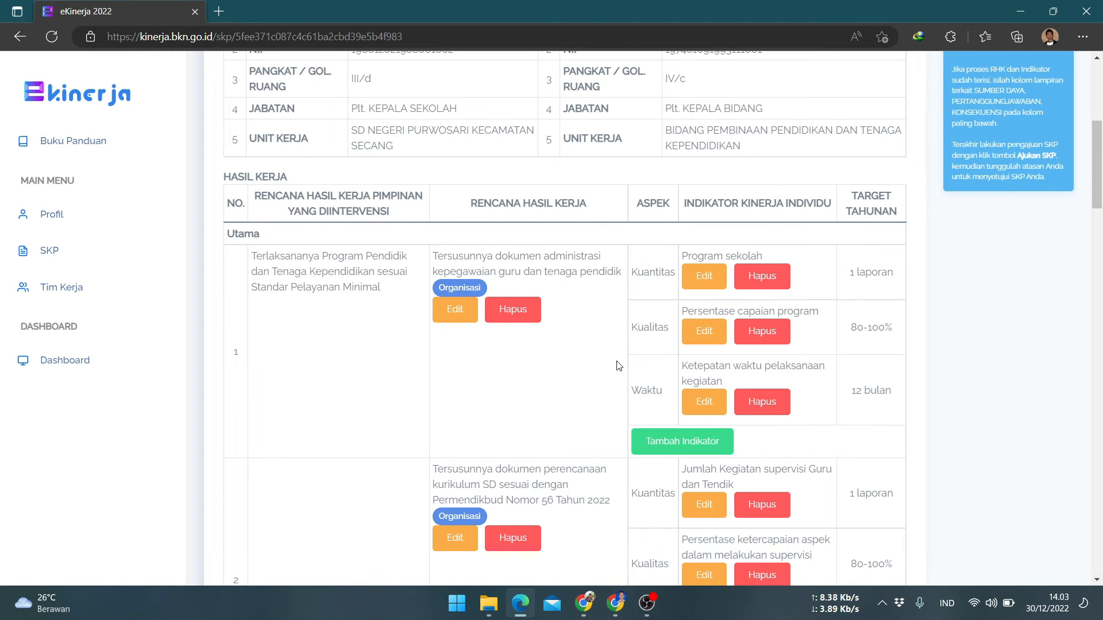
pyautogui.scroll(-1, 618, 366)
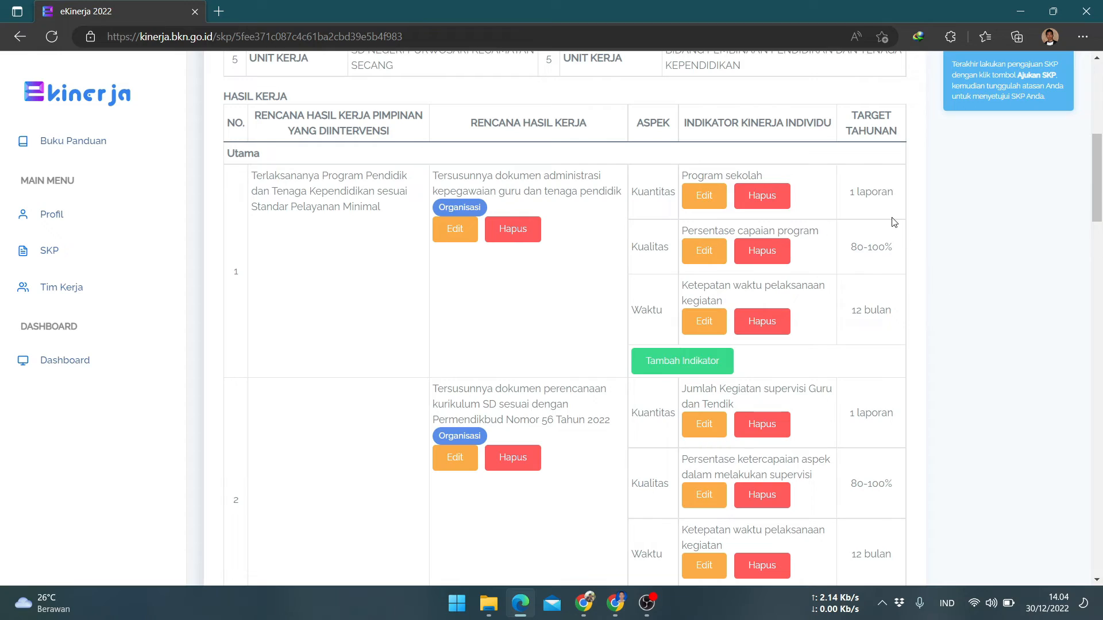
pyautogui.scroll(-20, 862, 224)
pyautogui.scroll(13, 871, 318)
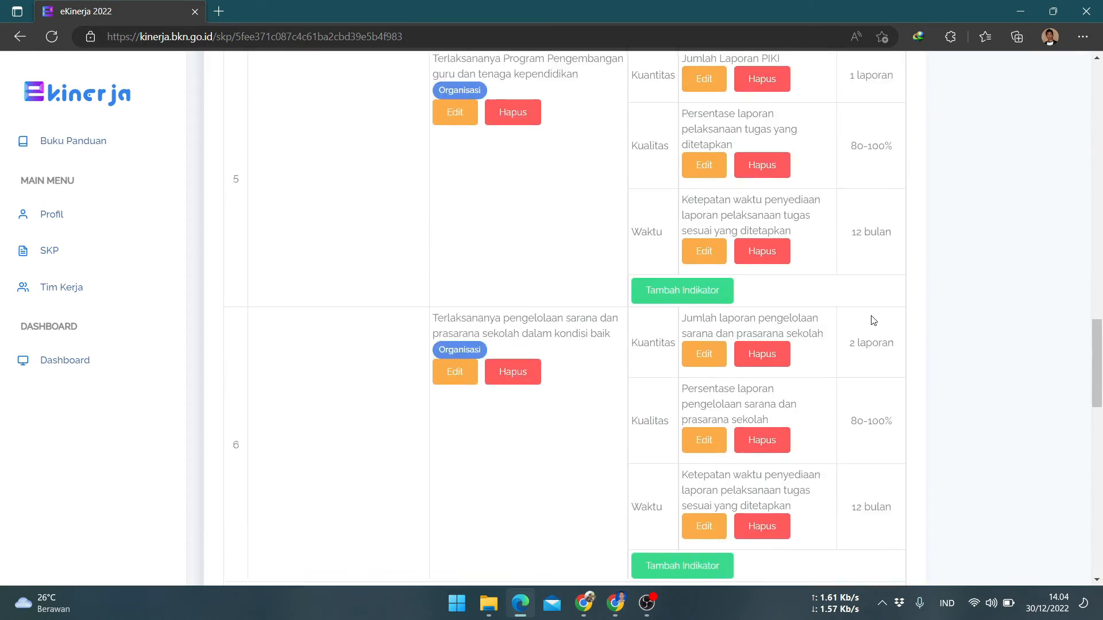
pyautogui.scroll(15, 871, 320)
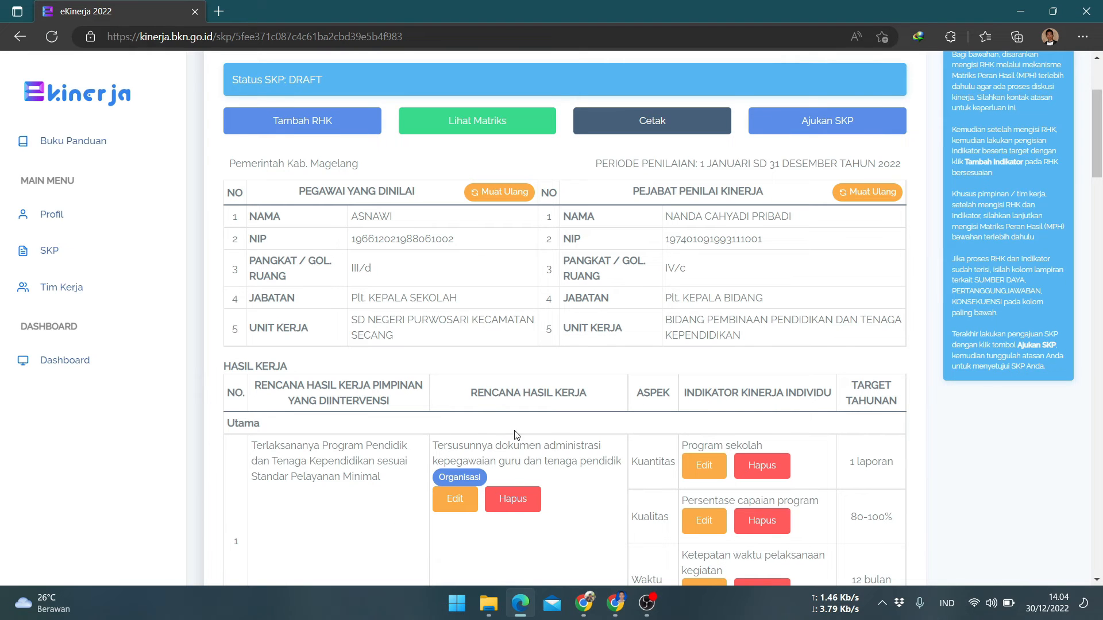
pyautogui.scroll(-3, 499, 435)
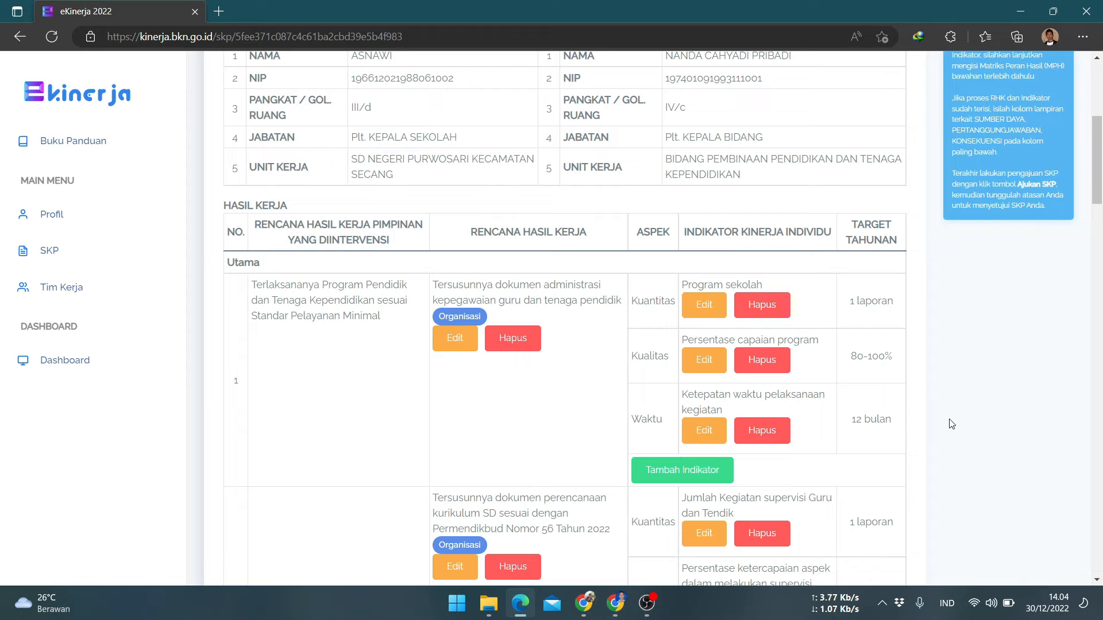
pyautogui.scroll(4, 949, 421)
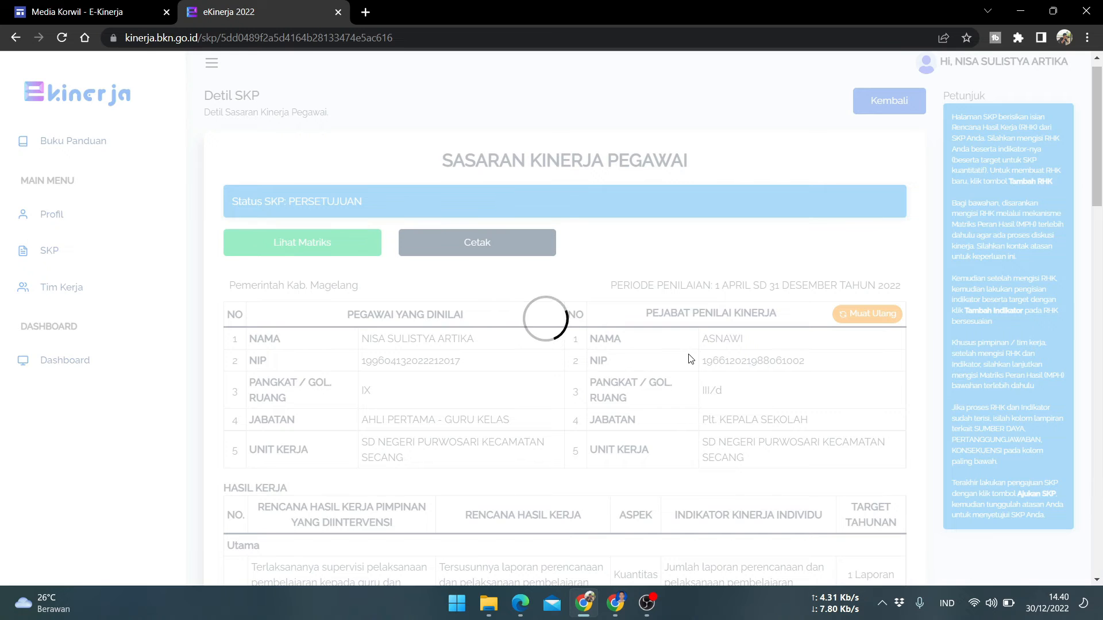
# Fill the Dukungan Sumber Daya attachment with the five resource lines copied from the example sheet
pyautogui.scroll(-20, 691, 359)
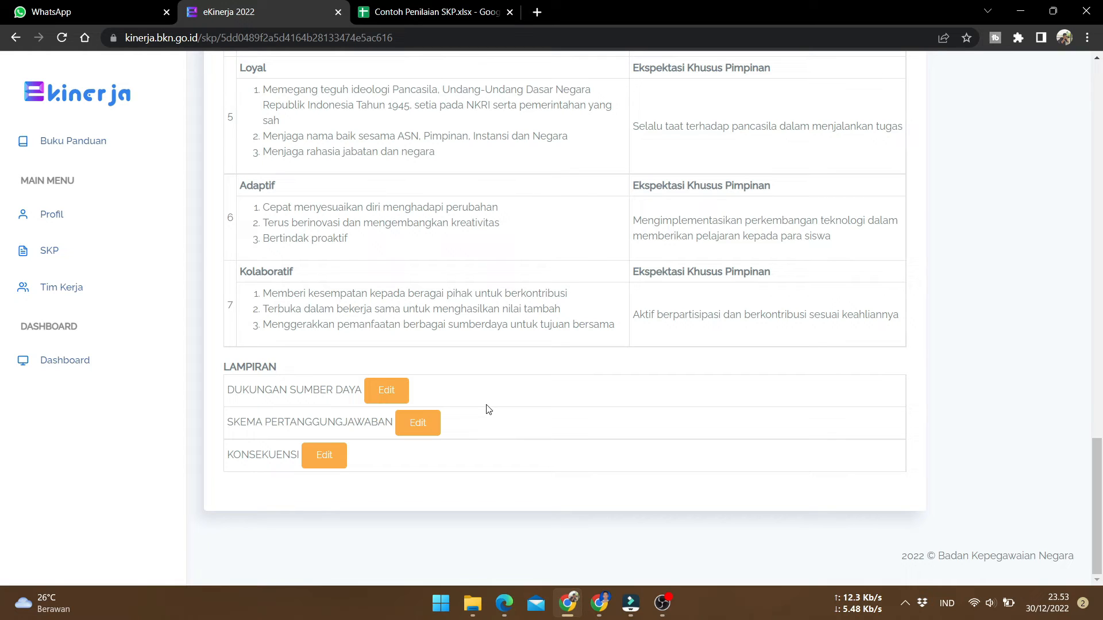
pyautogui.click(386, 390)
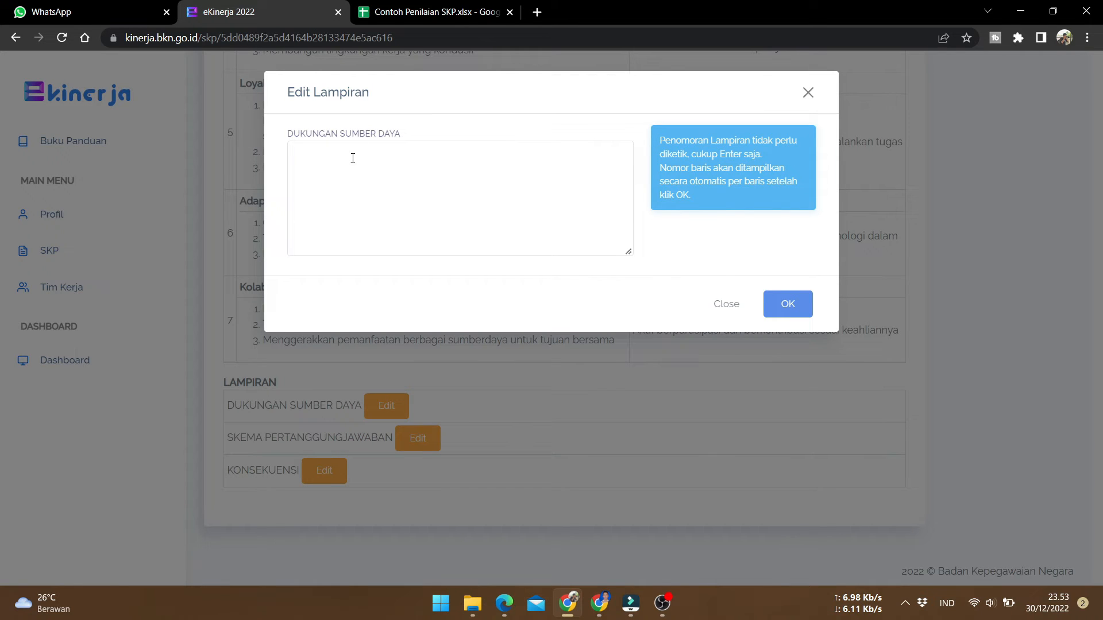
pyautogui.click(415, 12)
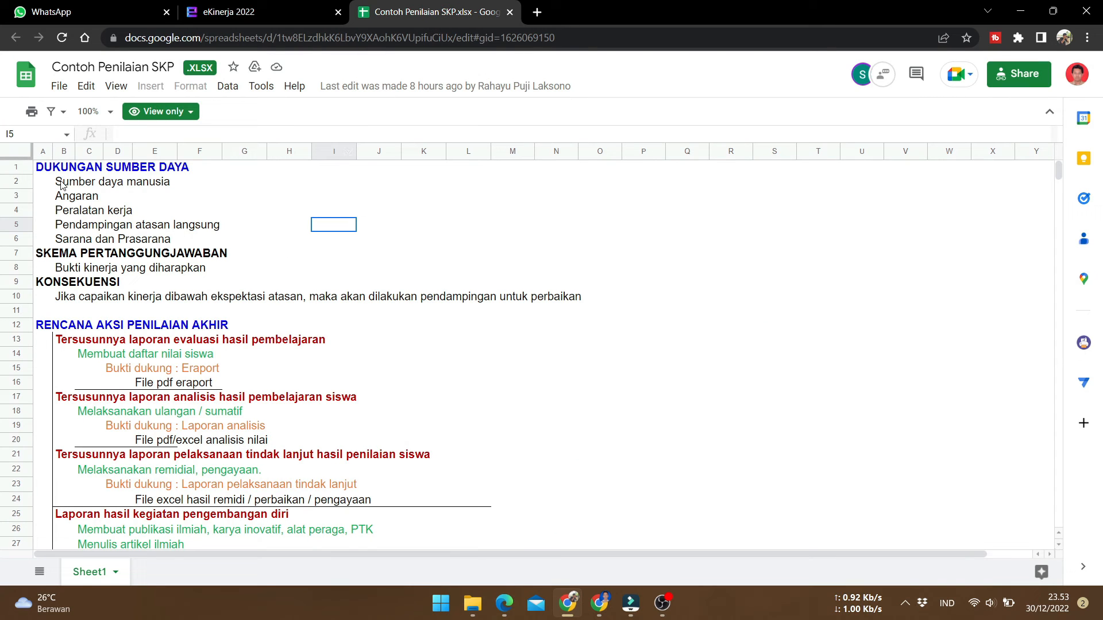
pyautogui.moveTo(61, 182); pyautogui.dragTo(68, 244)
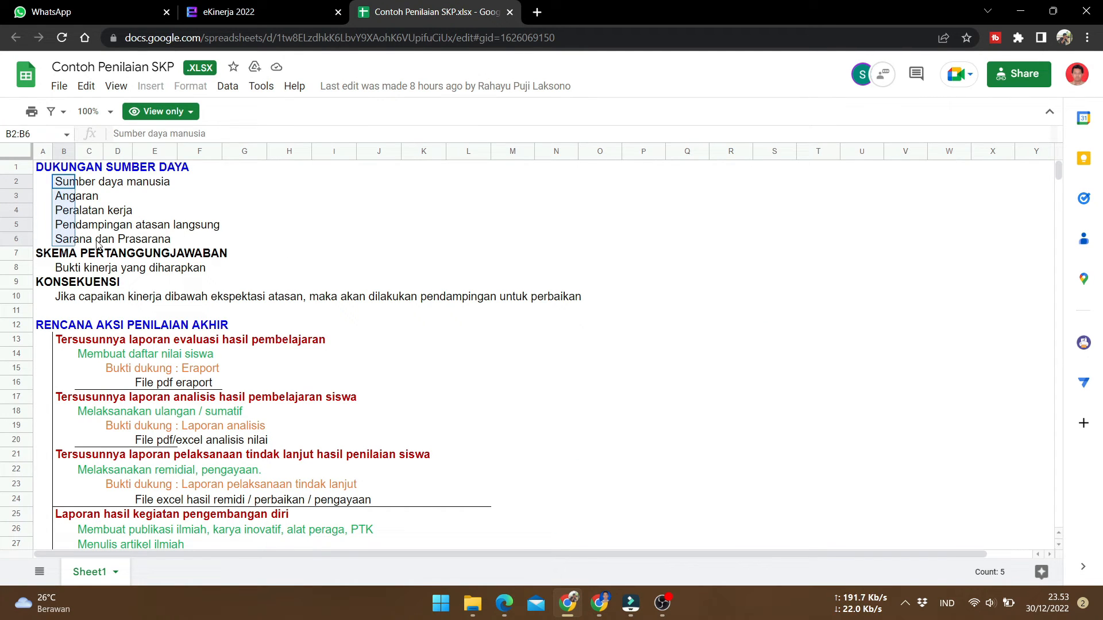
pyautogui.rightClick(63, 212)
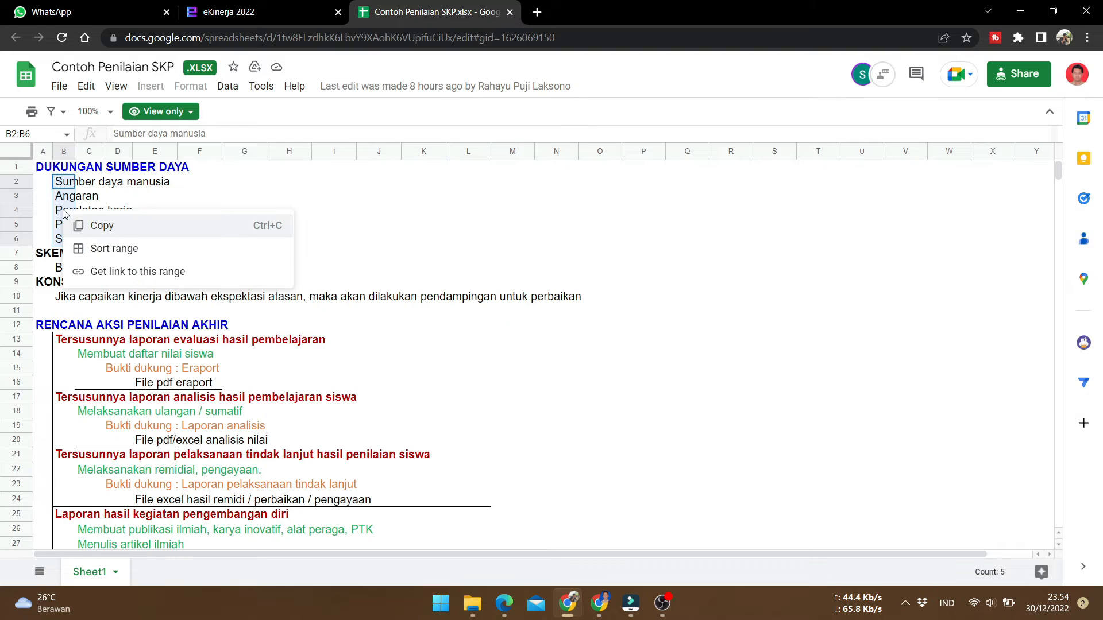
pyautogui.click(101, 225)
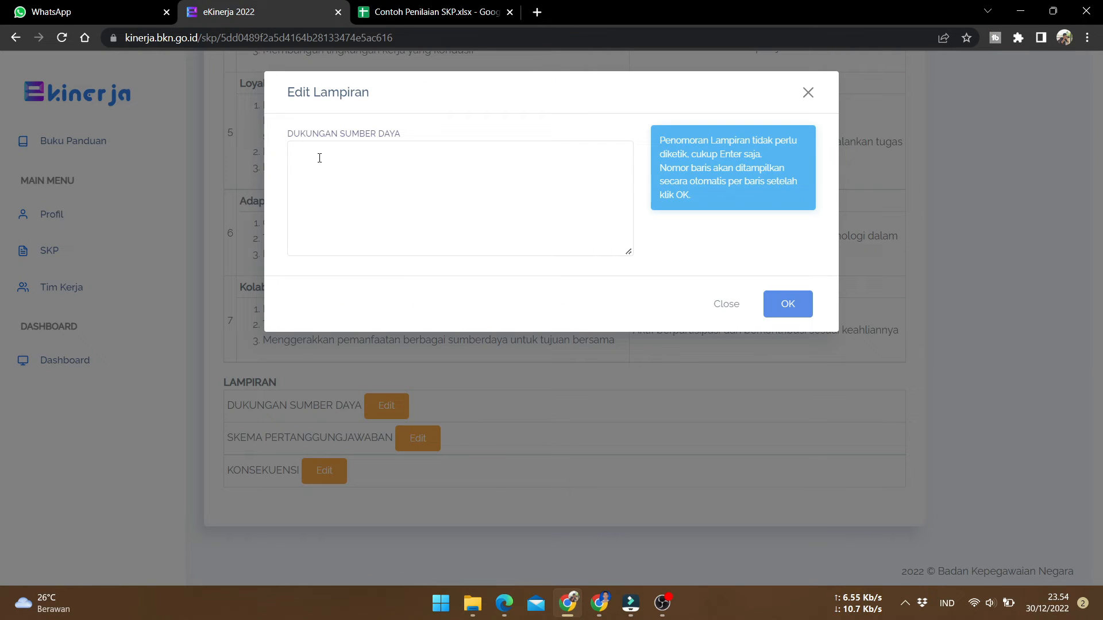
pyautogui.click(319, 158)
pyautogui.rightClick(319, 158)
pyautogui.click(390, 270)
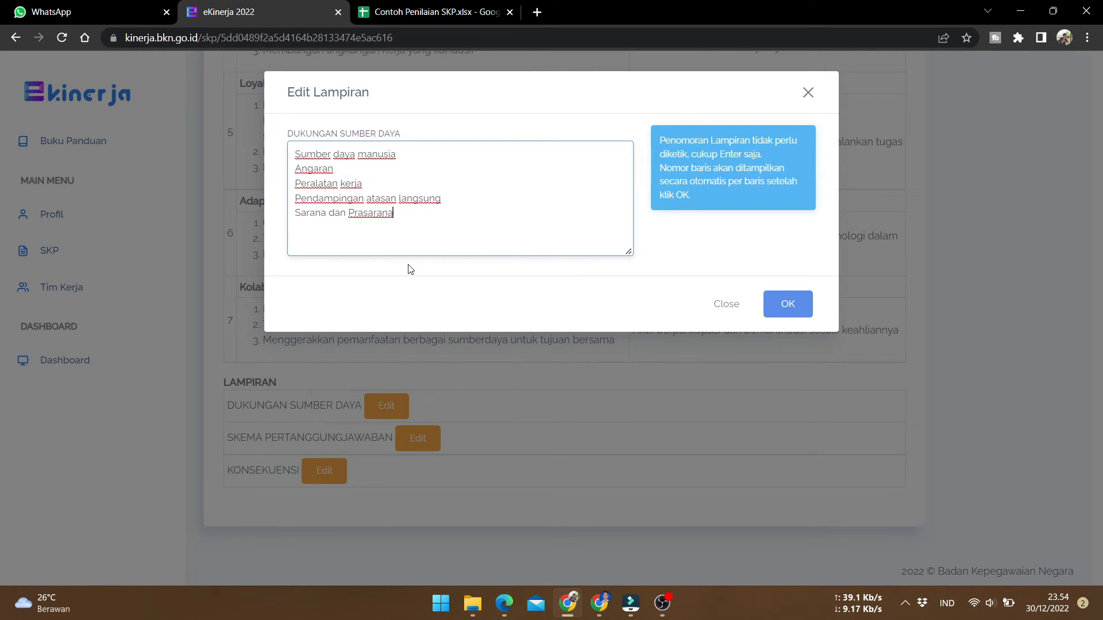
pyautogui.click(785, 304)
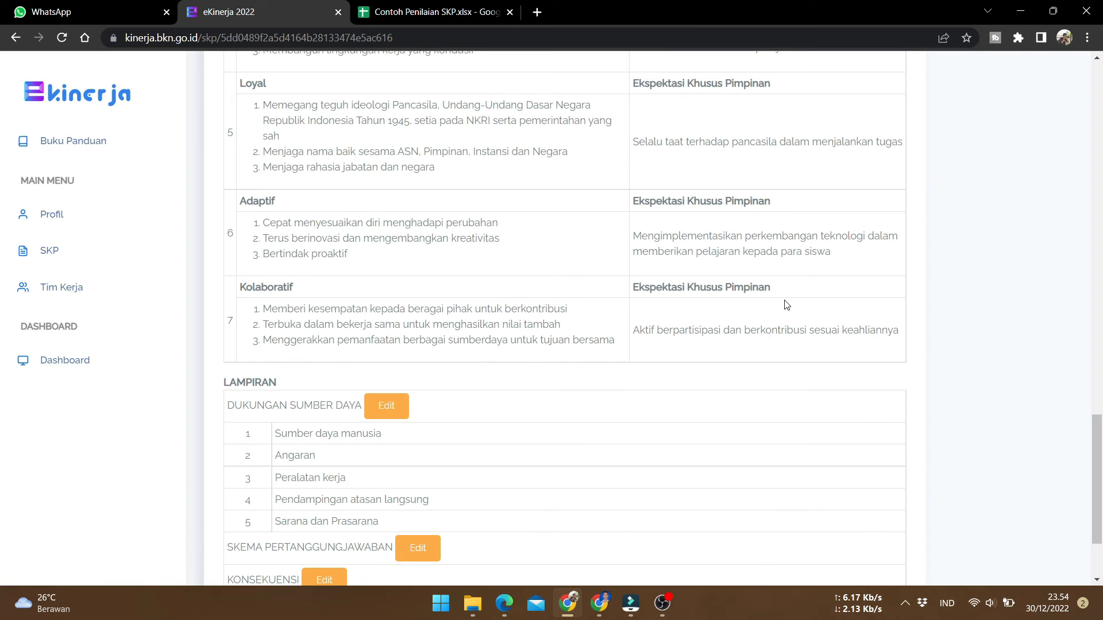
# Fill the Skema Pertanggungjawaban attachment with 'Bukti kinerja yang diharapkan' copied from the example sheet
pyautogui.scroll(-3, 776, 312)
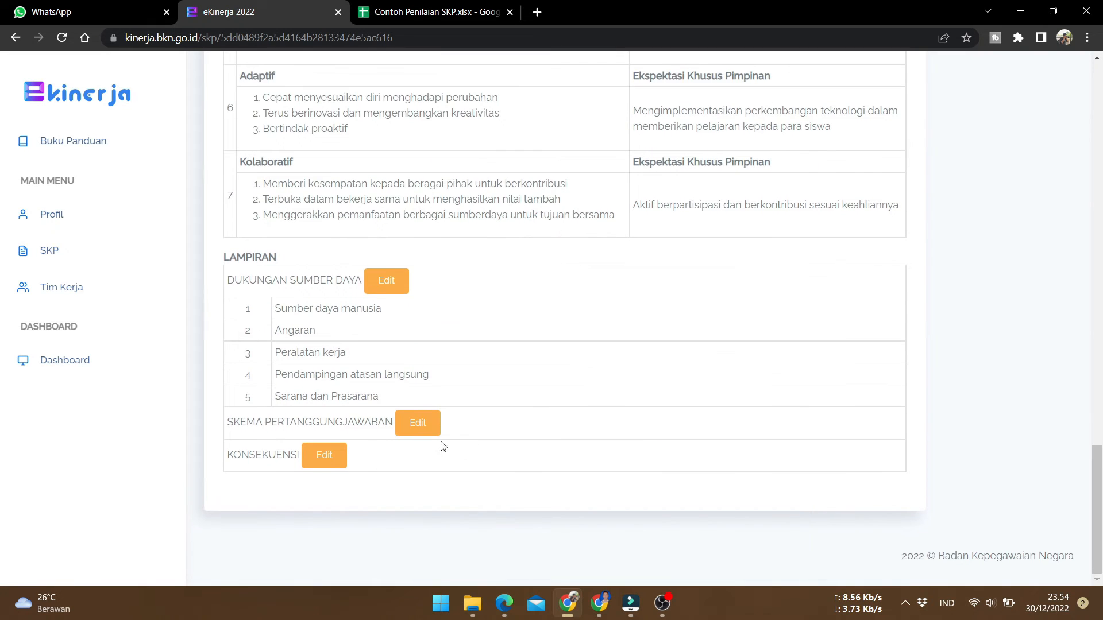
pyautogui.click(418, 425)
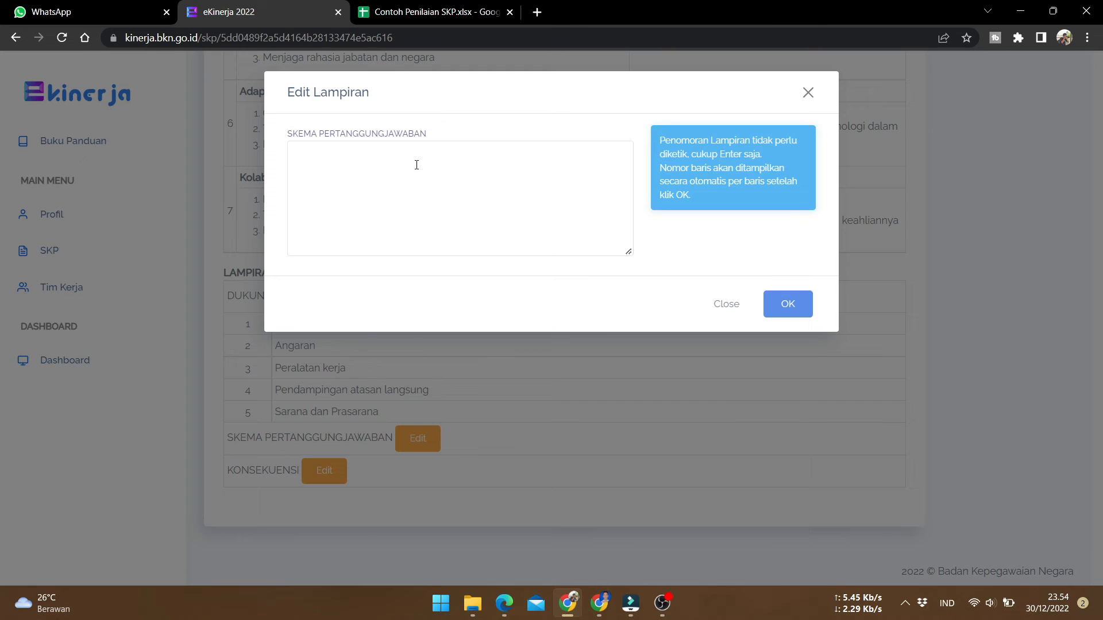
pyautogui.click(417, 13)
pyautogui.click(63, 268)
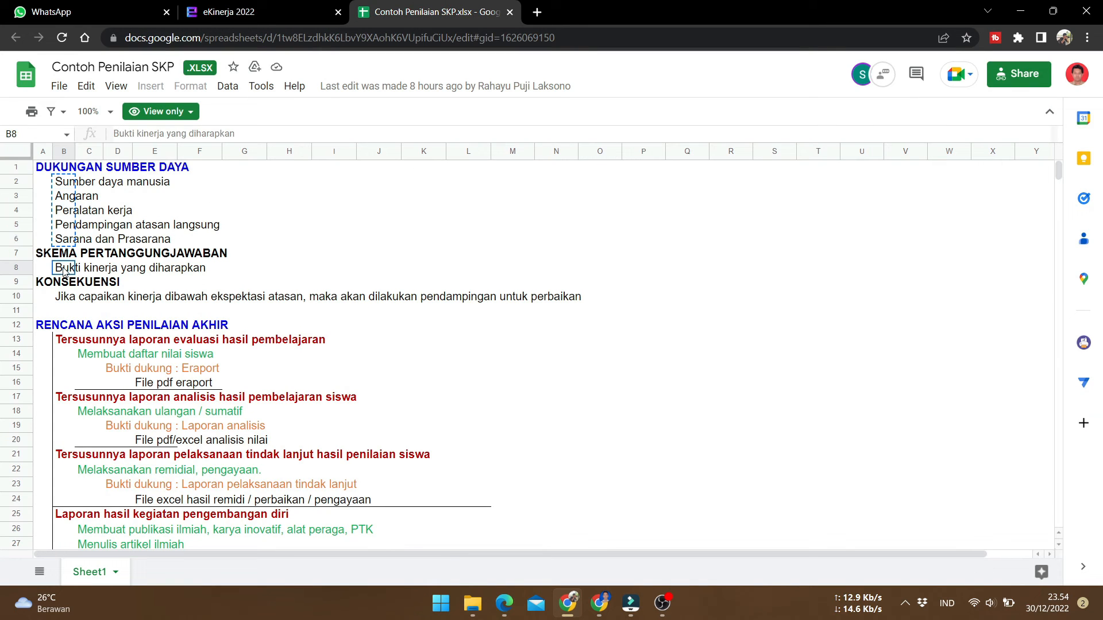
pyautogui.rightClick(63, 268)
pyautogui.click(96, 283)
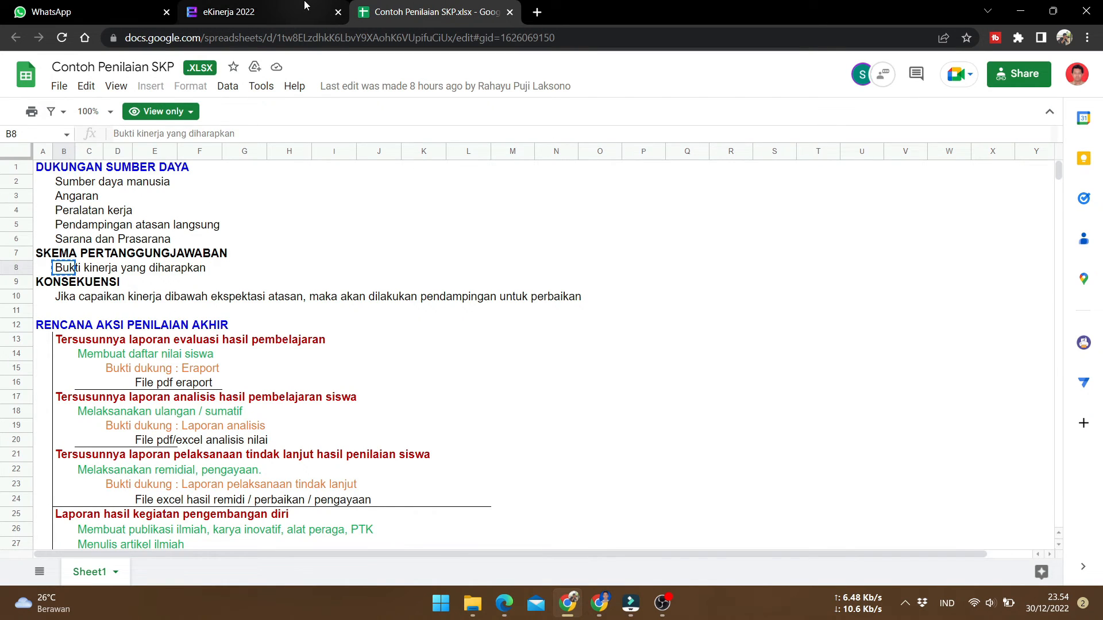
pyautogui.click(241, 12)
pyautogui.click(316, 163)
pyautogui.hotkey('ctrl', 'v')
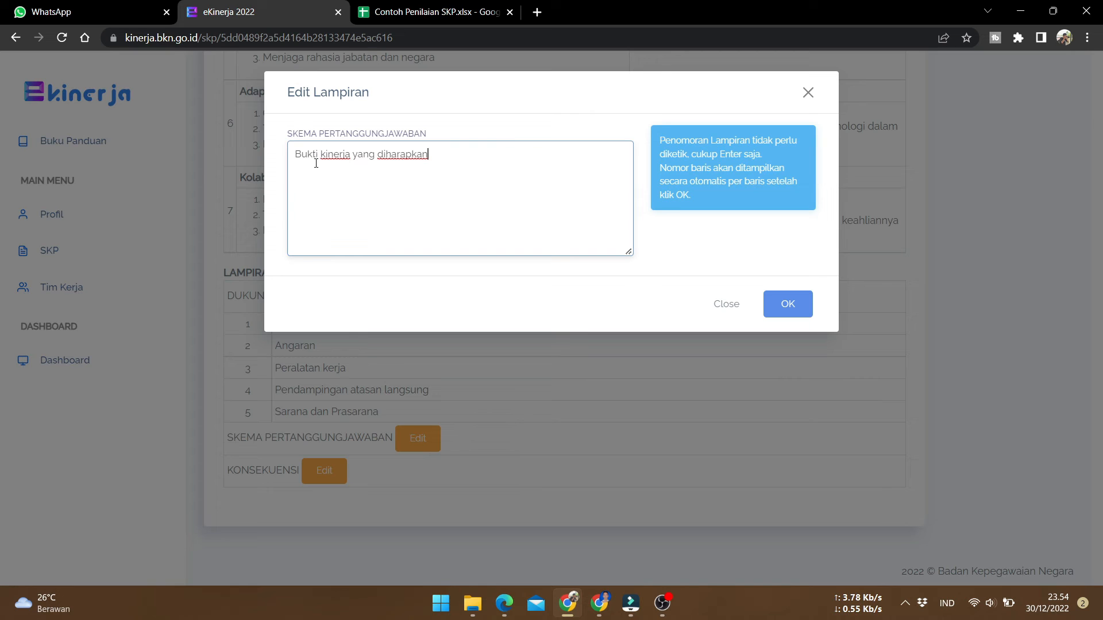
pyautogui.click(787, 305)
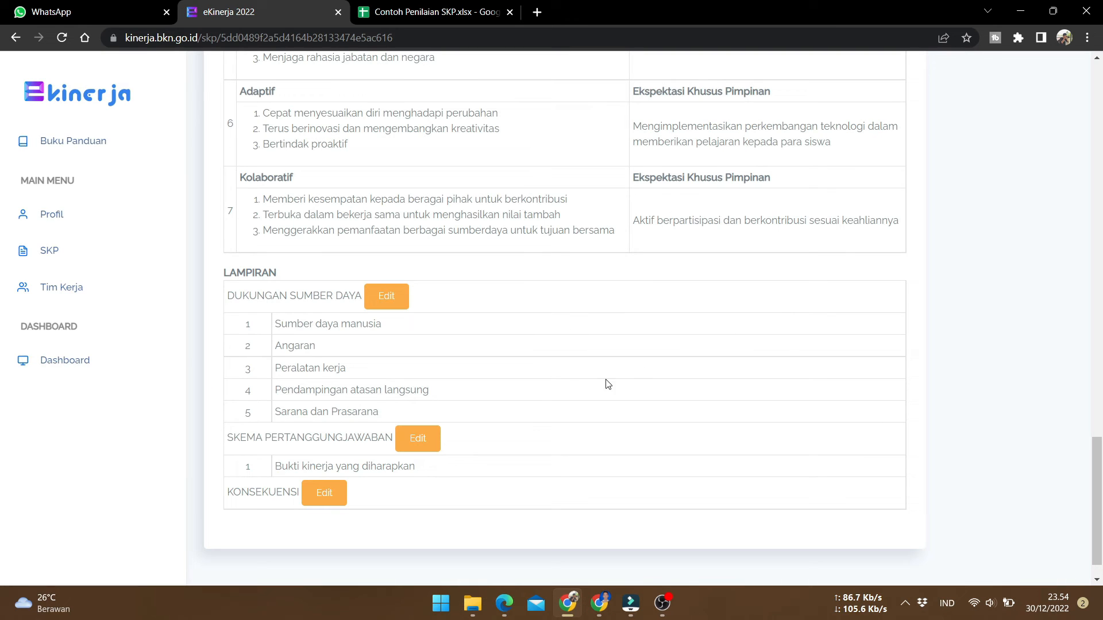
# Fill the Konsekuensi attachment with the consequence text copied from the example sheet
pyautogui.scroll(-1, 507, 456)
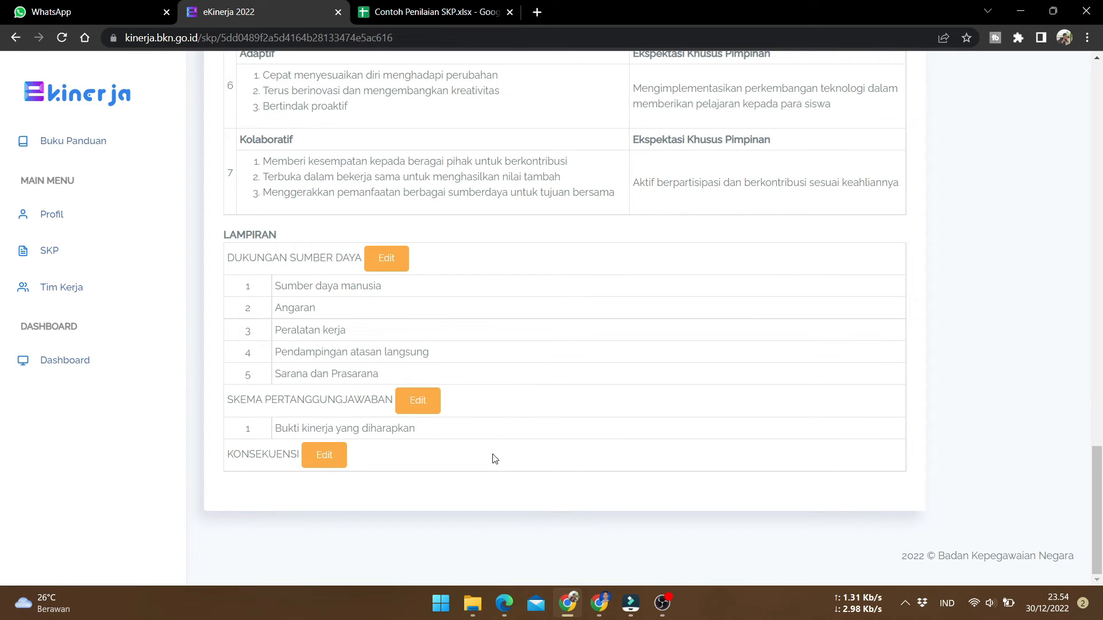
pyautogui.click(317, 450)
pyautogui.click(381, 15)
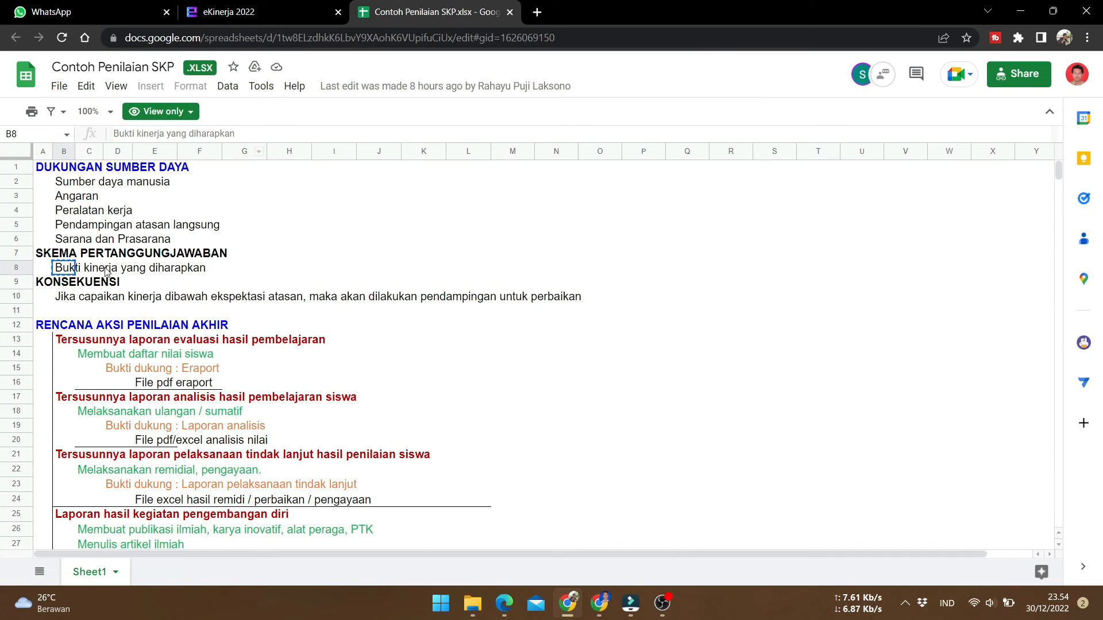
pyautogui.hotkey('ctrl', 'c')
pyautogui.click(68, 297)
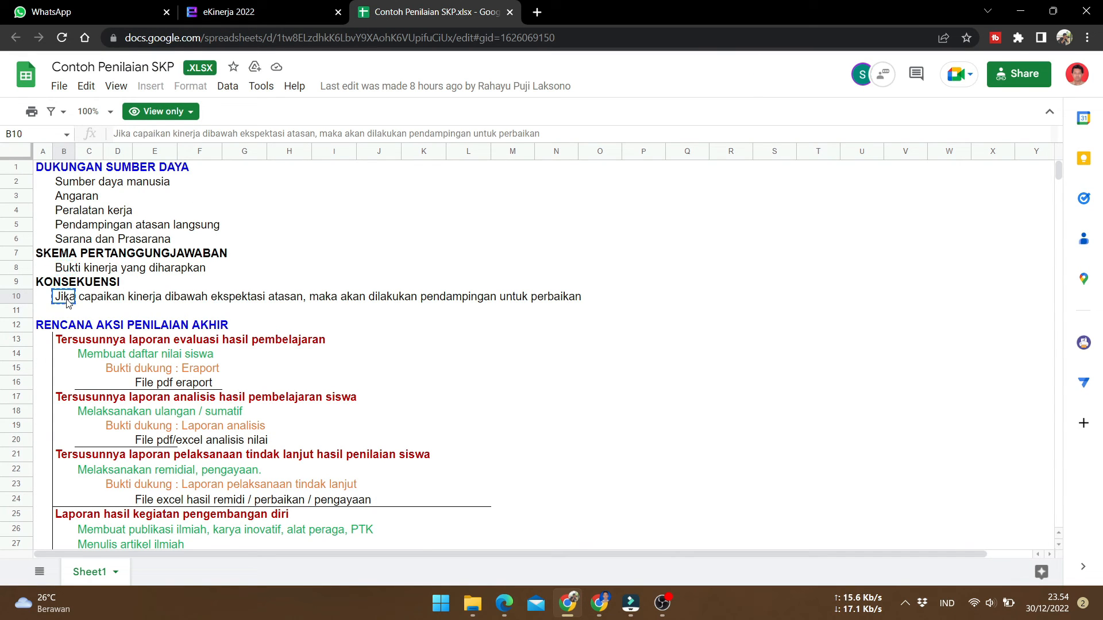
pyautogui.click(230, 12)
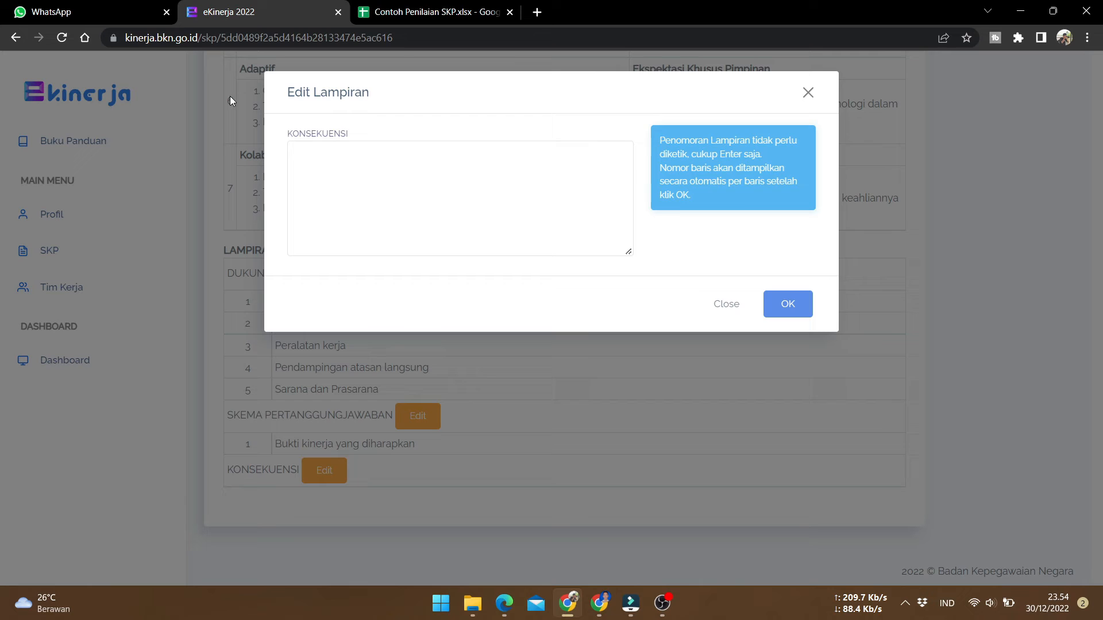
pyautogui.click(331, 159)
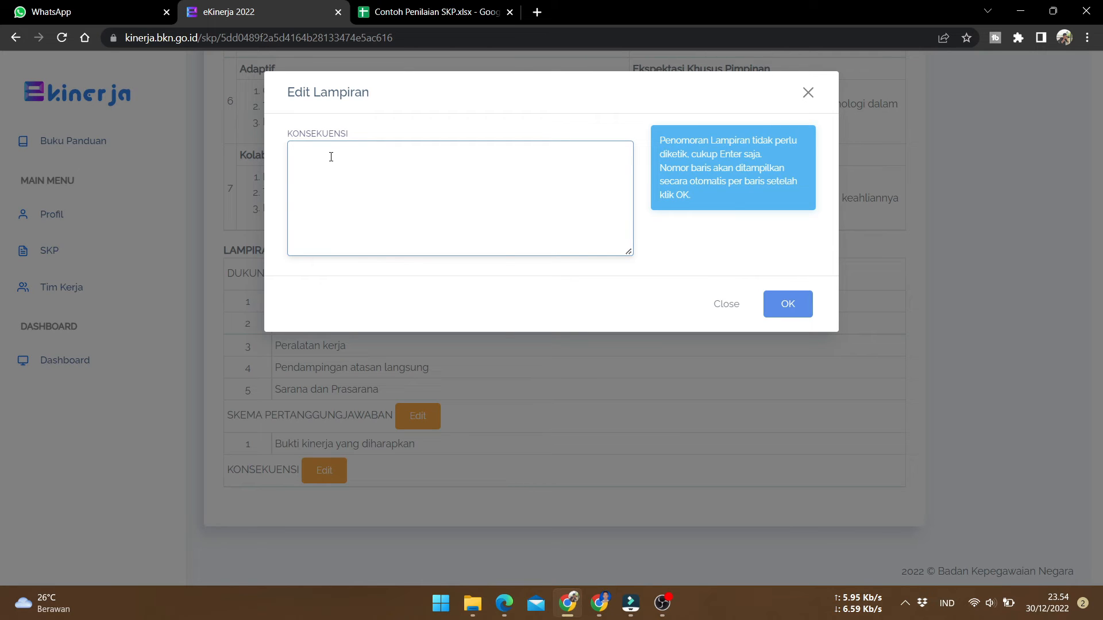
pyautogui.rightClick(331, 157)
pyautogui.click(387, 266)
pyautogui.click(788, 304)
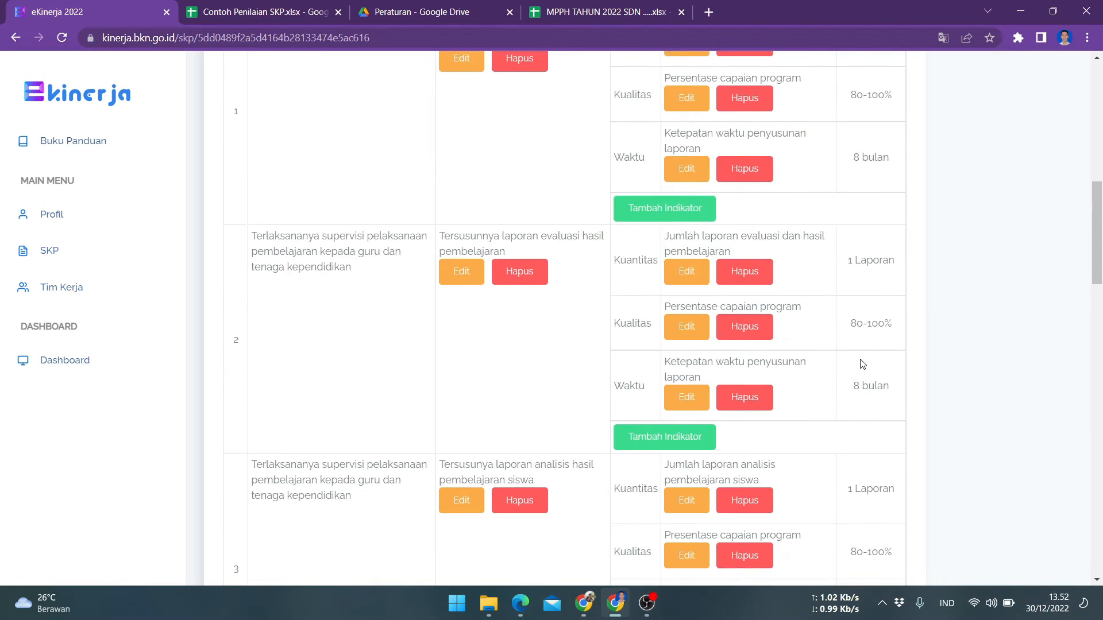
# Submit the SKP for supervisor approval, retrying the confirmation and reloading the page
pyautogui.scroll(10, 862, 363)
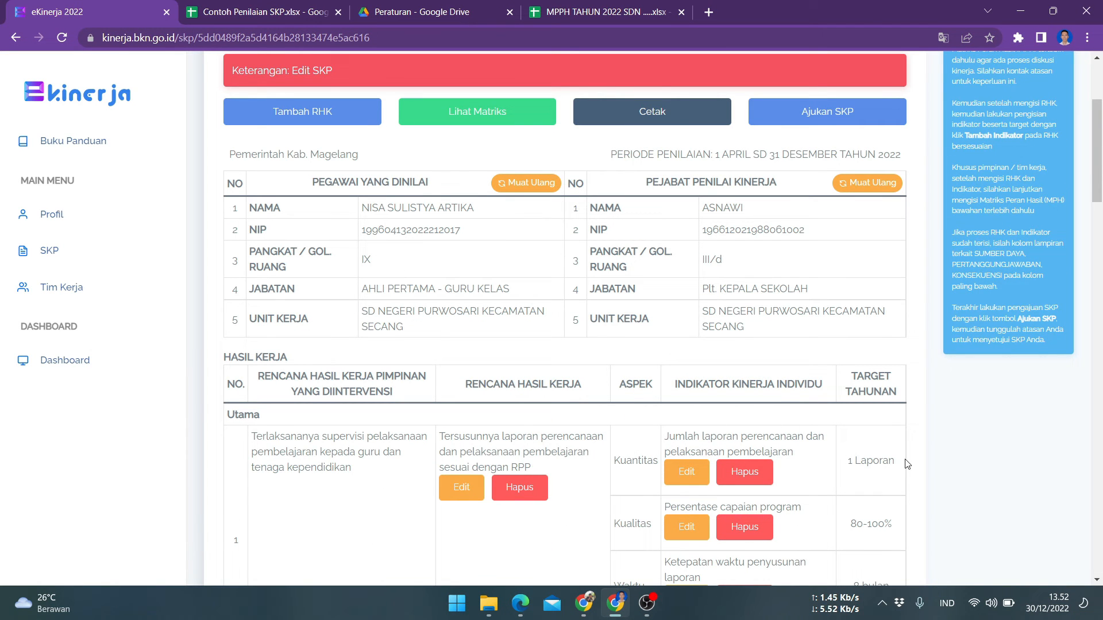
pyautogui.scroll(3, 906, 465)
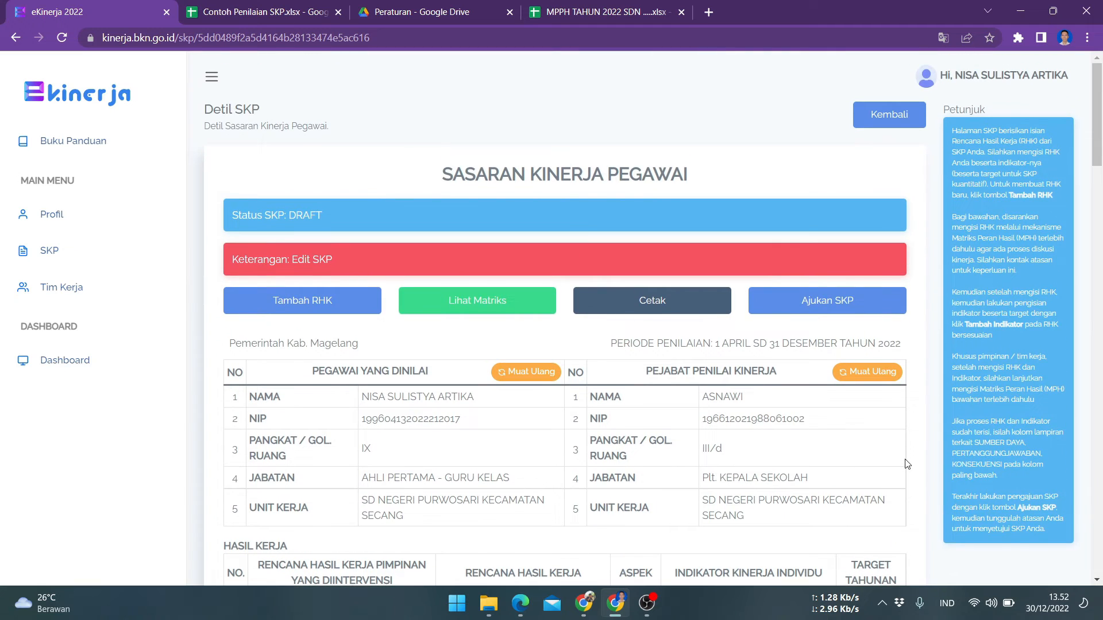
pyautogui.click(828, 306)
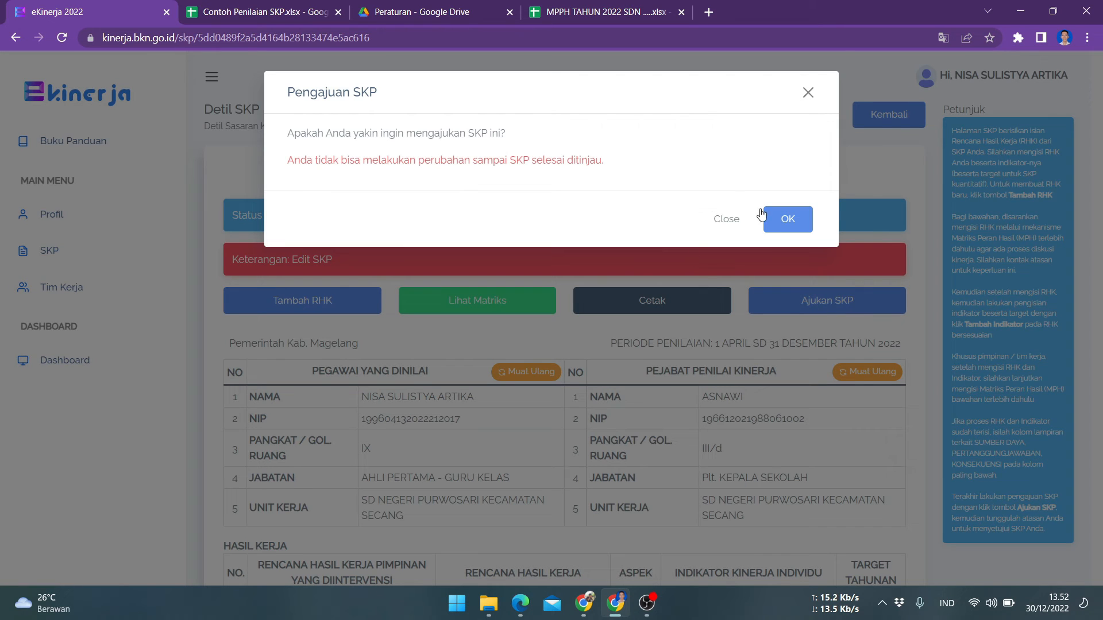
pyautogui.click(792, 223)
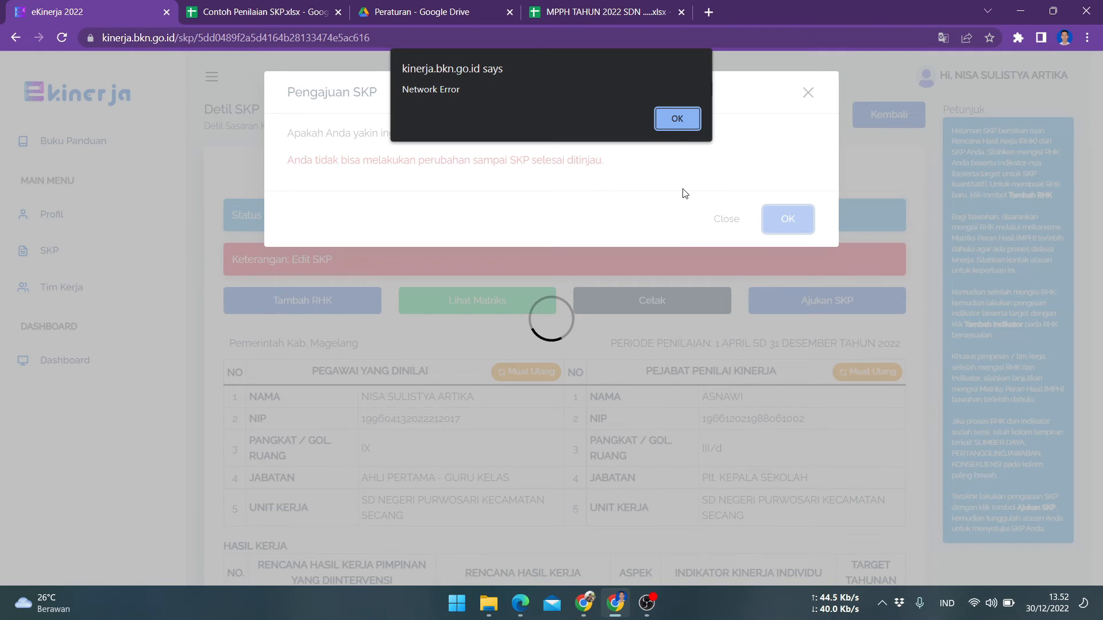
pyautogui.click(674, 116)
pyautogui.click(784, 223)
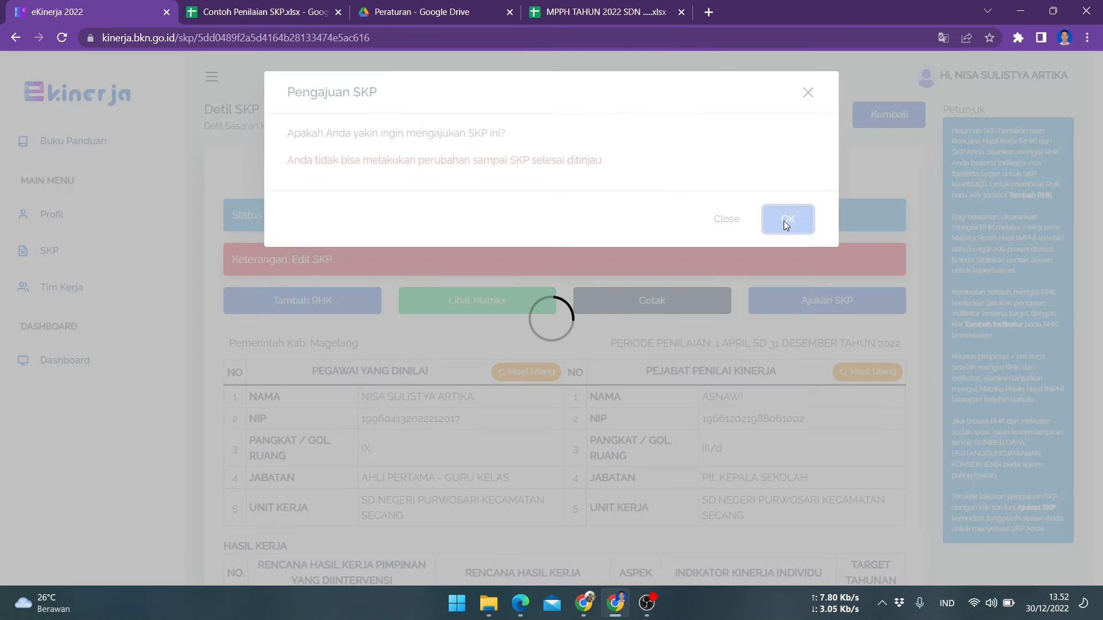
pyautogui.click(685, 119)
pyautogui.click(808, 93)
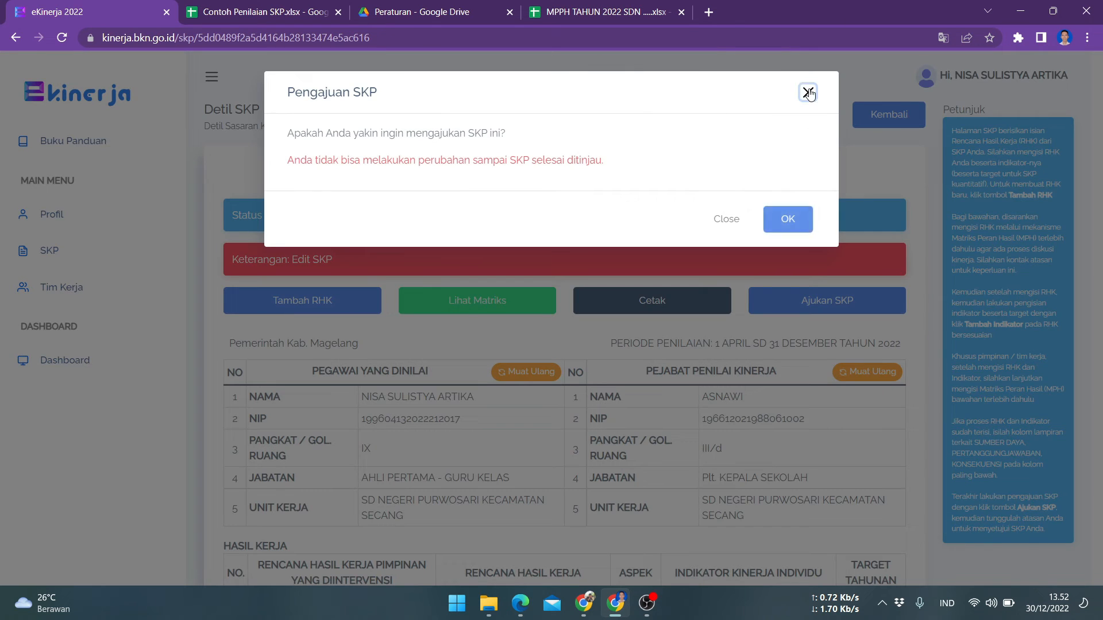
pyautogui.click(63, 38)
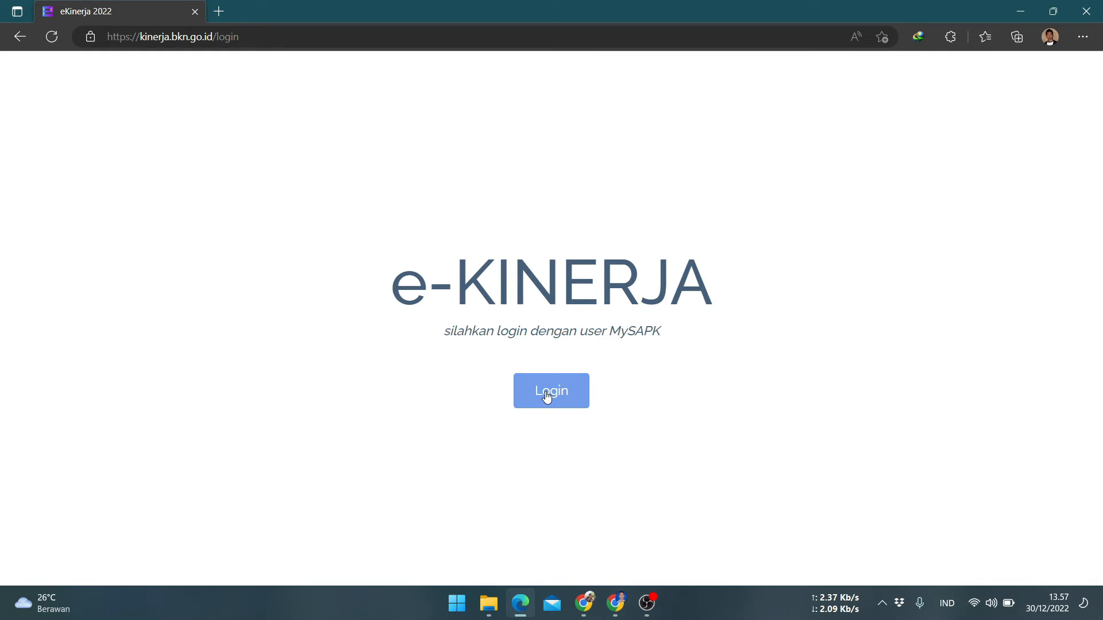
pyautogui.click(546, 396)
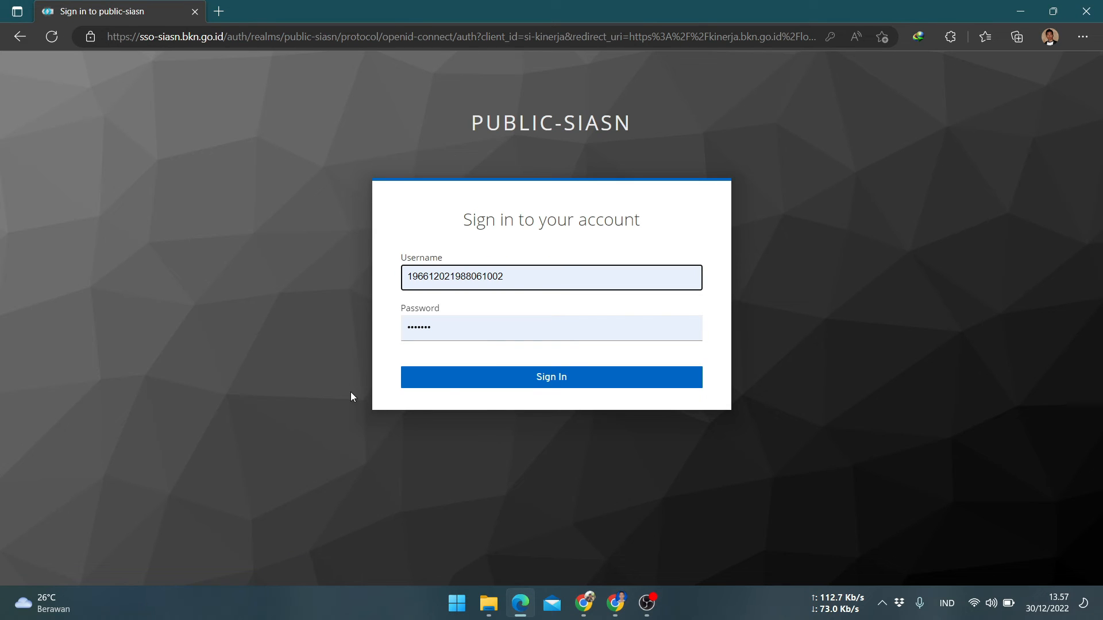
# Sign in to the principal's account and open the subordinate SKP list for SD Negeri Purwosari Kecamatan Secang
pyautogui.click(563, 378)
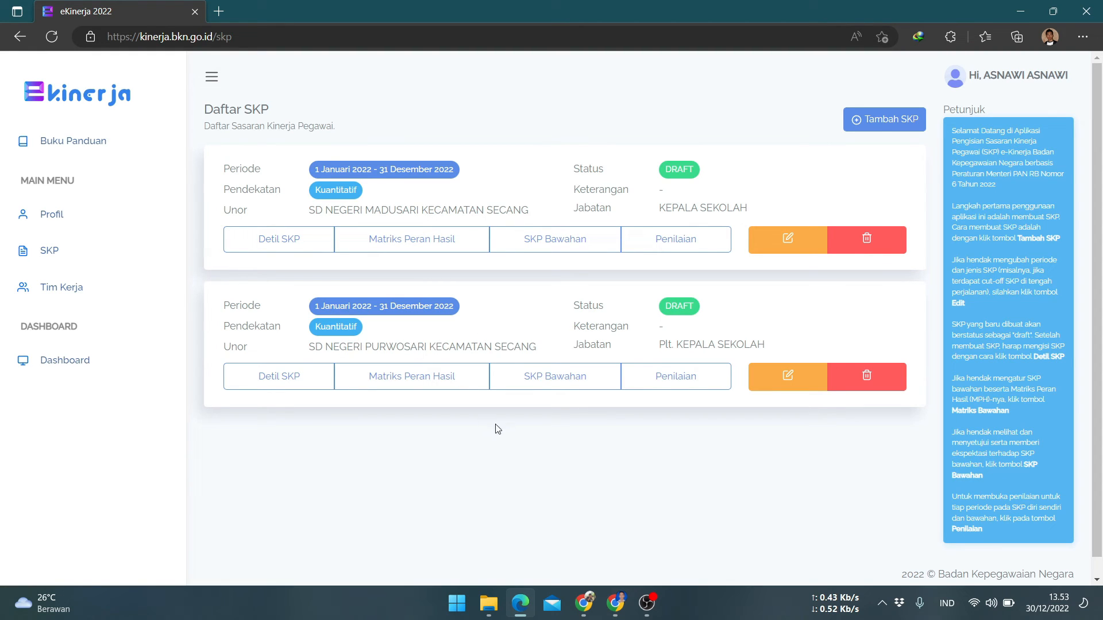
pyautogui.click(555, 380)
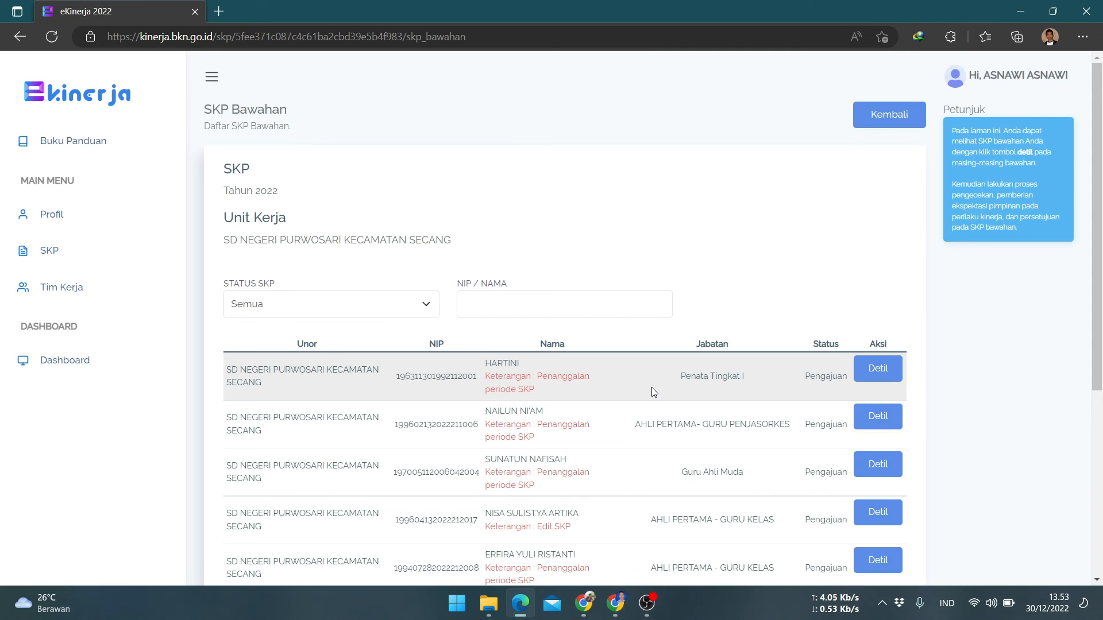
# Open the teacher's submitted SKP from the subordinate list
pyautogui.scroll(-3, 653, 388)
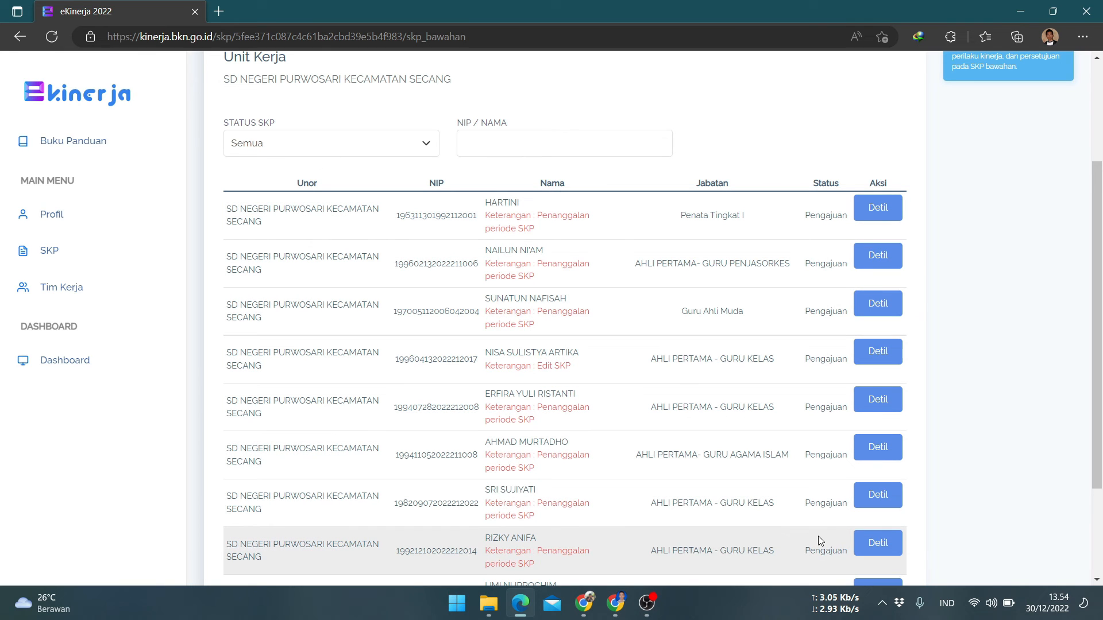
pyautogui.scroll(-3, 818, 536)
pyautogui.scroll(1, 800, 498)
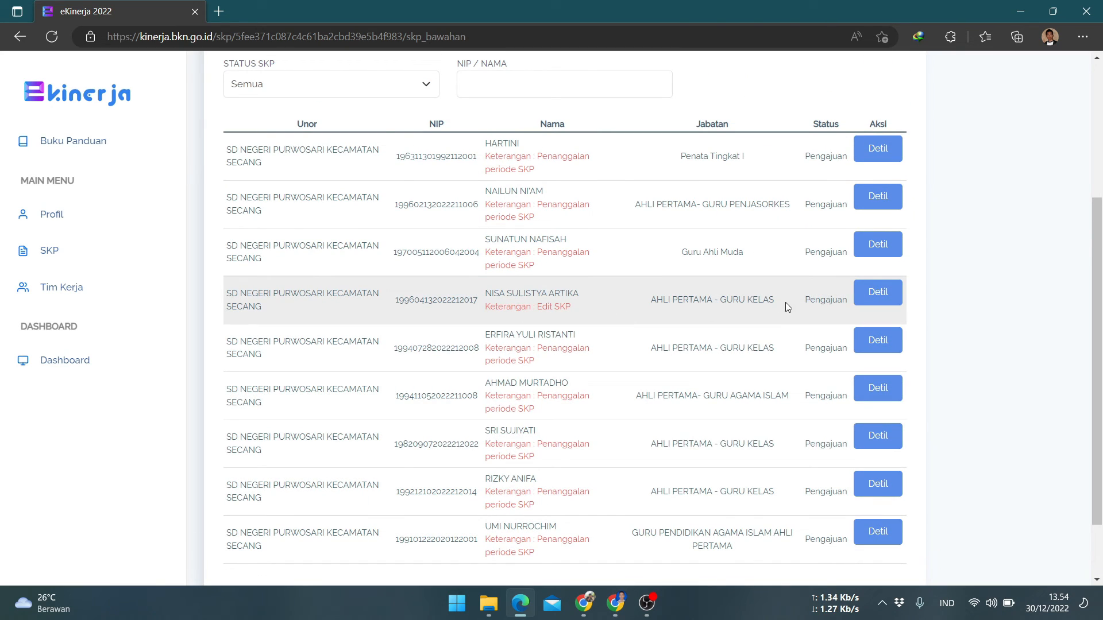
pyautogui.scroll(1, 785, 302)
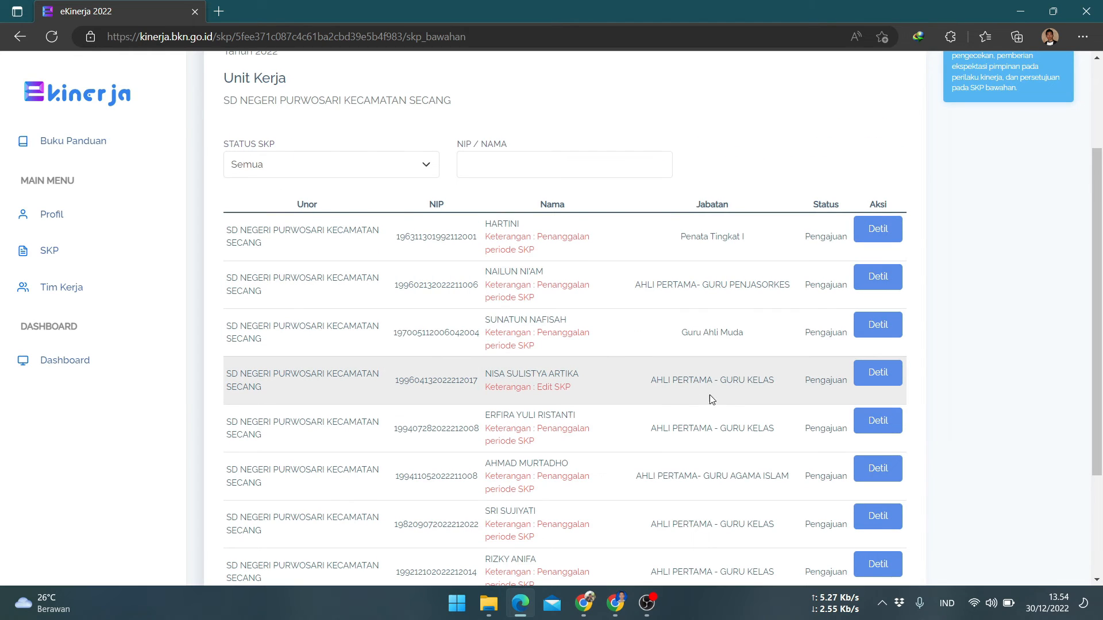
pyautogui.click(881, 374)
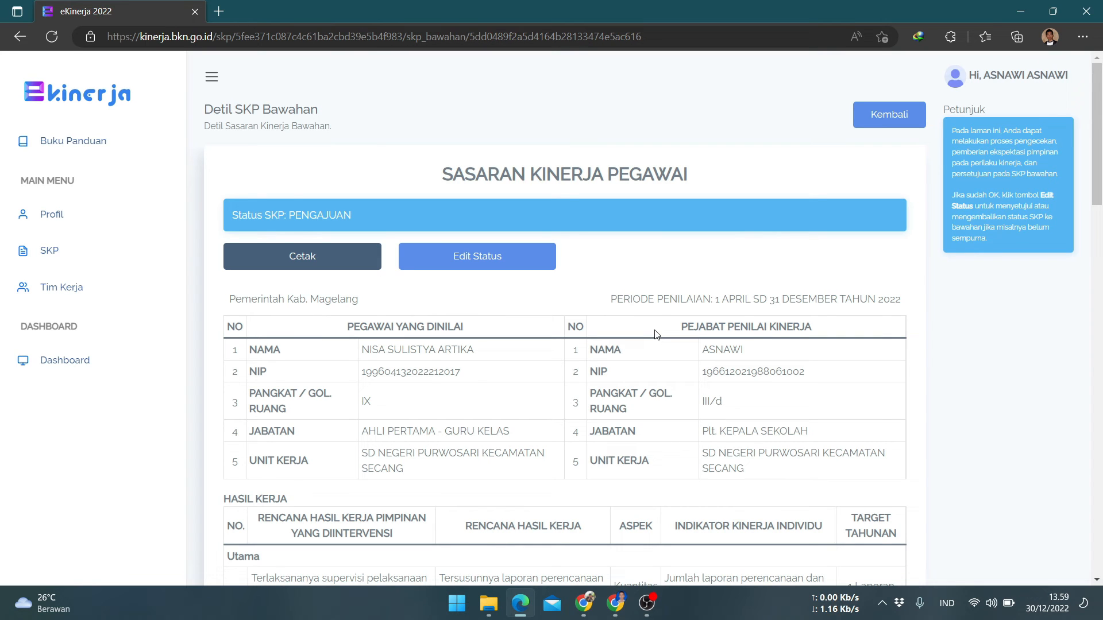
# Review the subordinate's work plans, indicators and behaviour expectations in the submitted SKP
pyautogui.scroll(-7, 657, 335)
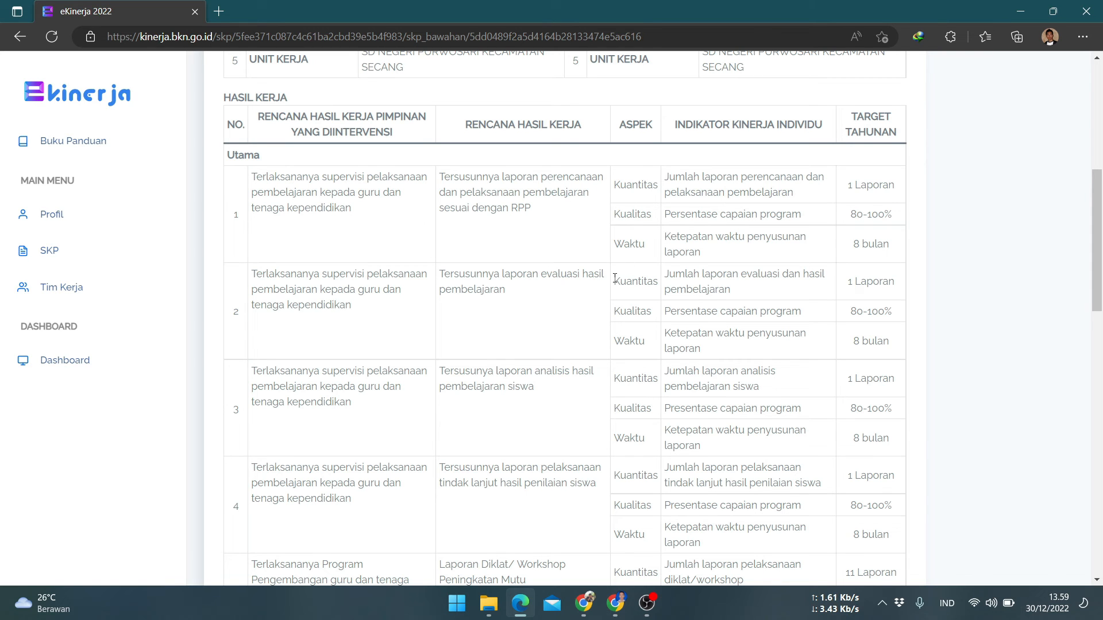
pyautogui.scroll(-4, 615, 279)
pyautogui.scroll(5, 613, 287)
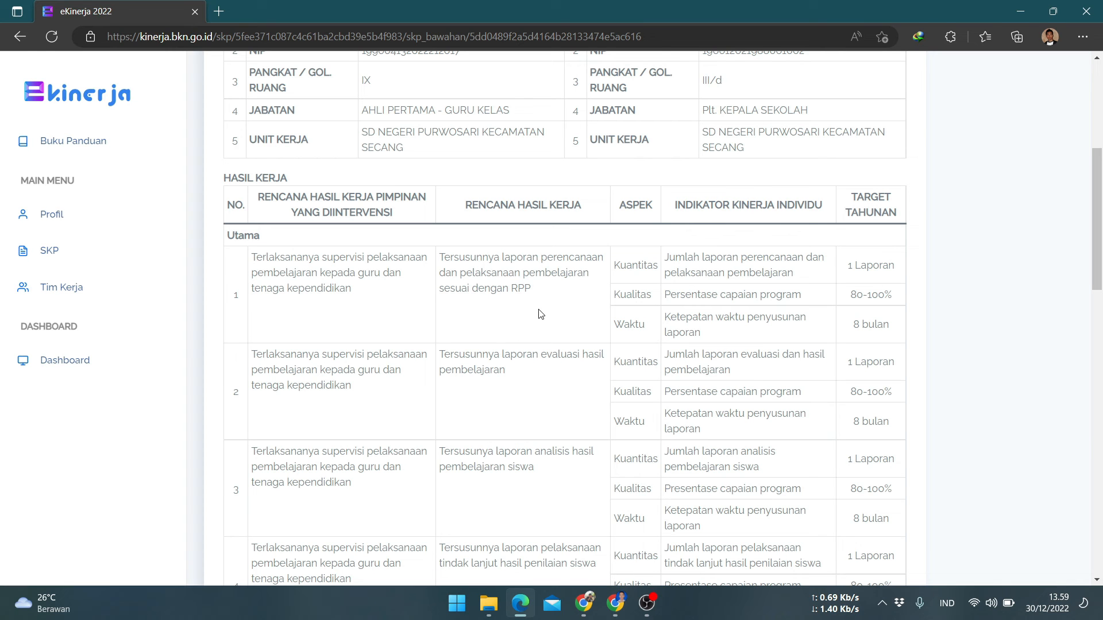
pyautogui.scroll(-7, 614, 313)
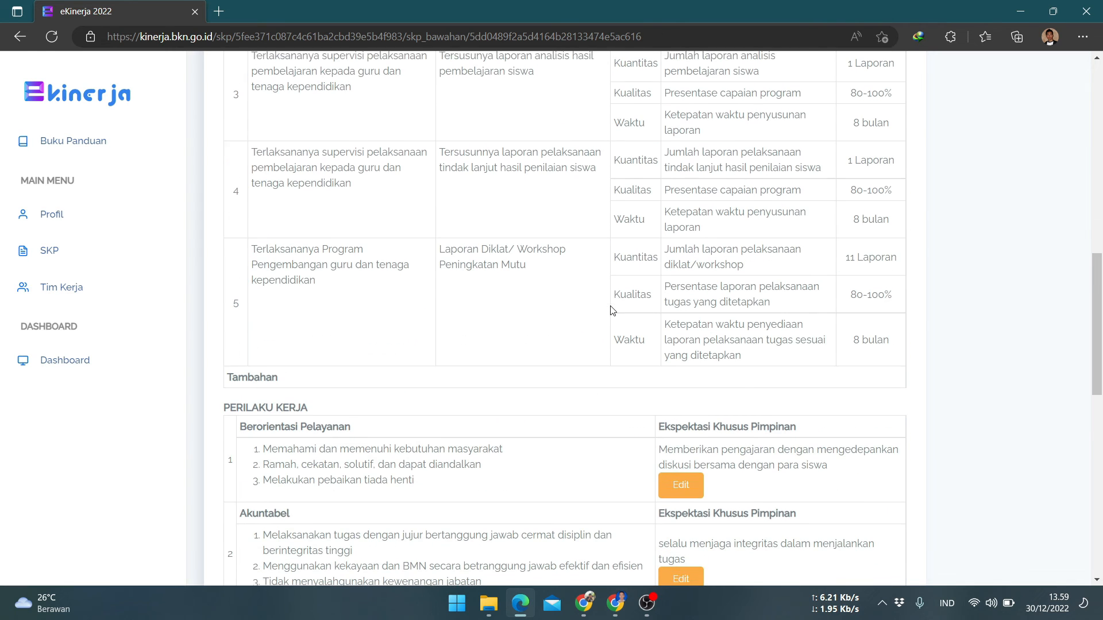
pyautogui.scroll(-3, 546, 293)
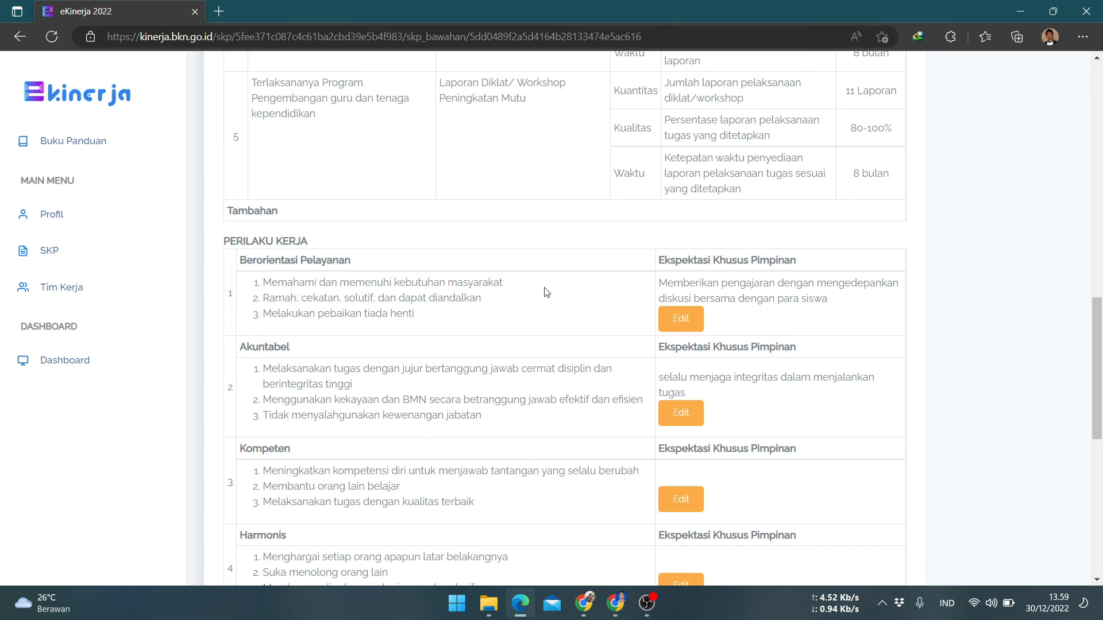
pyautogui.scroll(-2, 547, 292)
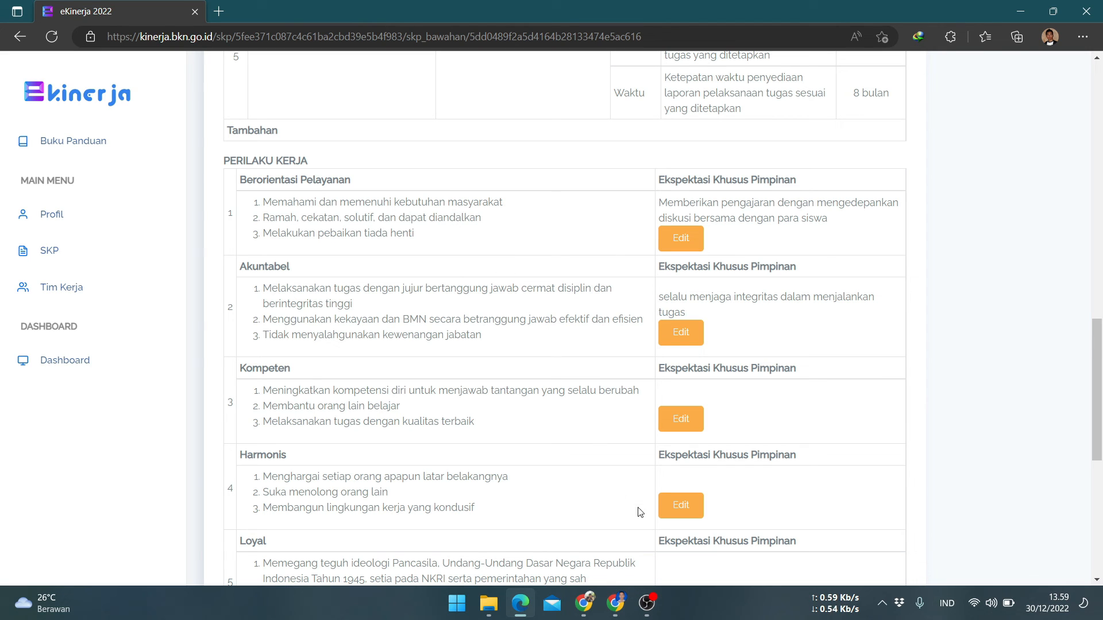
pyautogui.scroll(-1, 547, 316)
pyautogui.scroll(1, 397, 236)
# Copy the Berorientasi Pelayanan leadership expectation text from the MPPH TAHUN 2022 spreadsheet
pyautogui.click(615, 603)
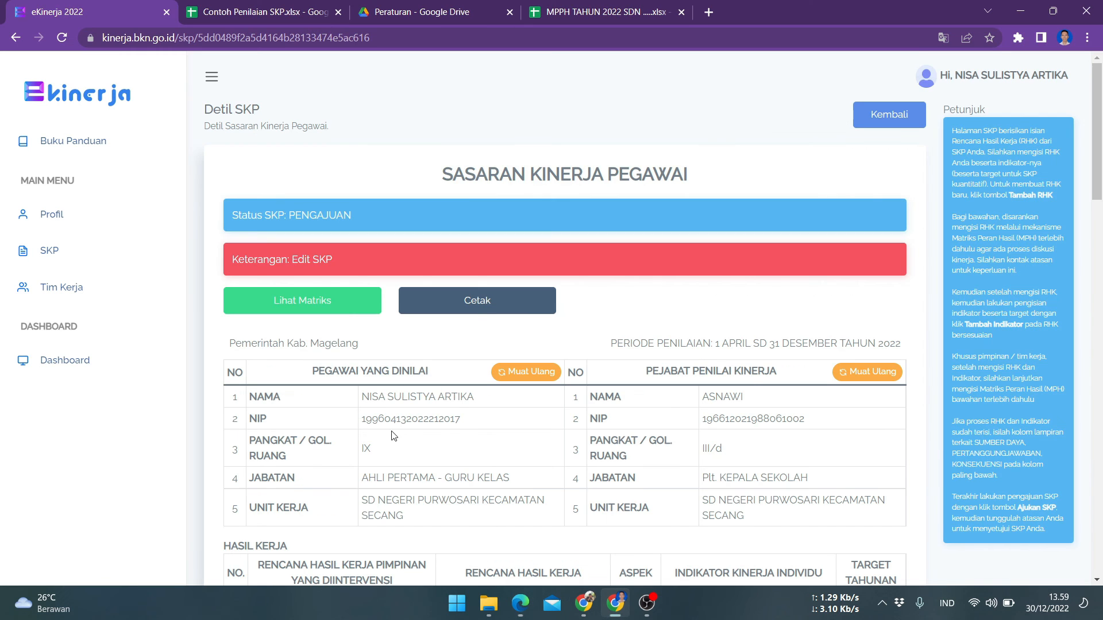
pyautogui.click(563, 12)
pyautogui.scroll(-5, 712, 403)
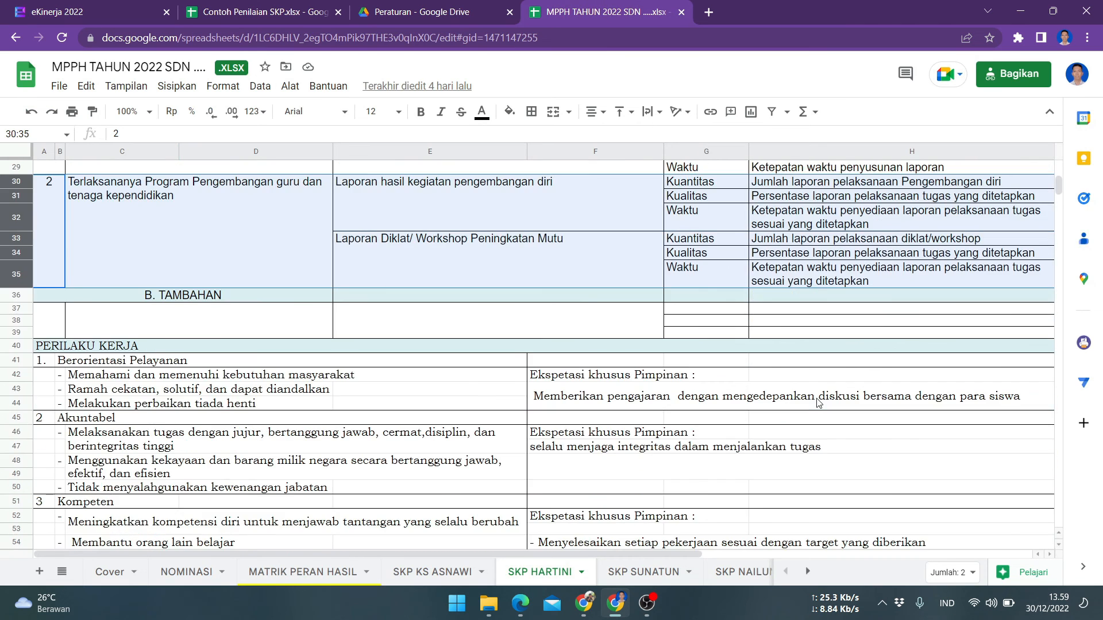
pyautogui.click(560, 275)
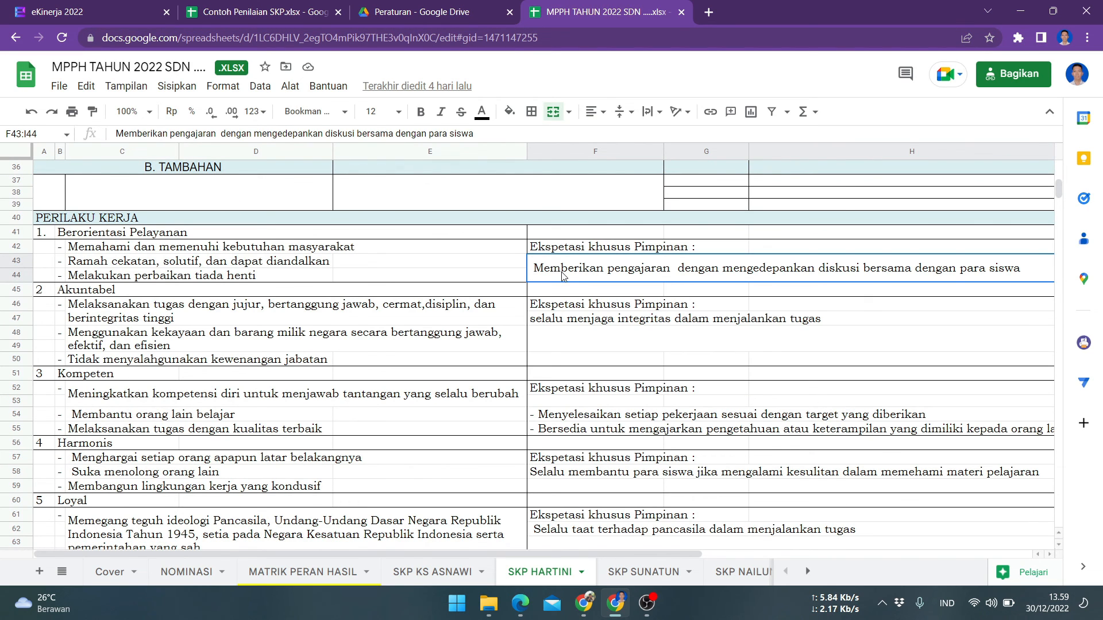
pyautogui.scroll(2, 499, 177)
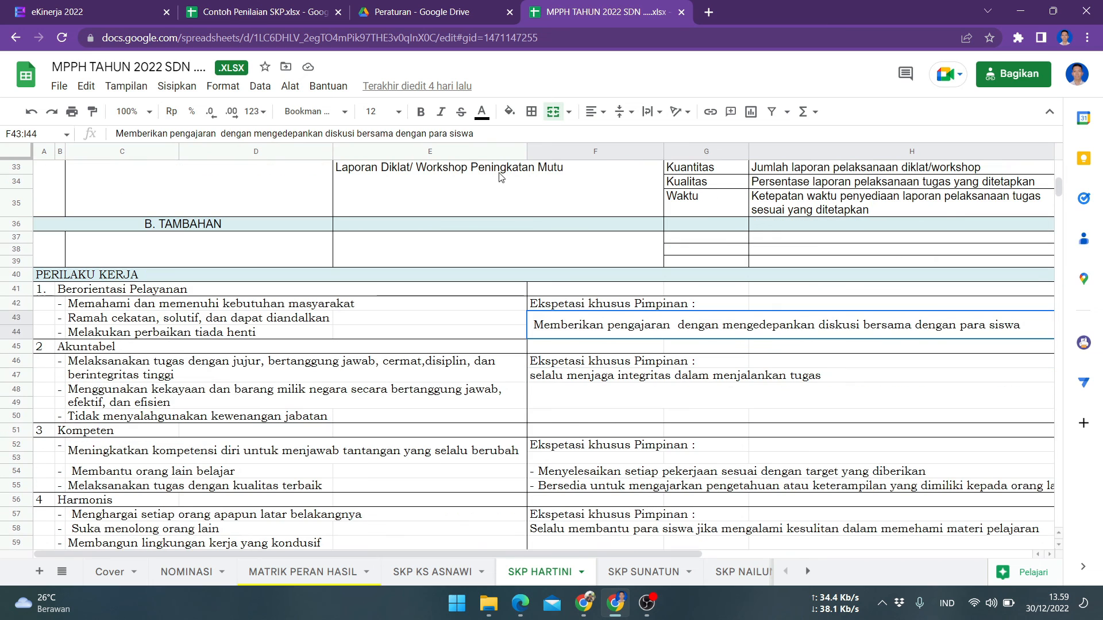
pyautogui.moveTo(476, 133); pyautogui.dragTo(114, 133)
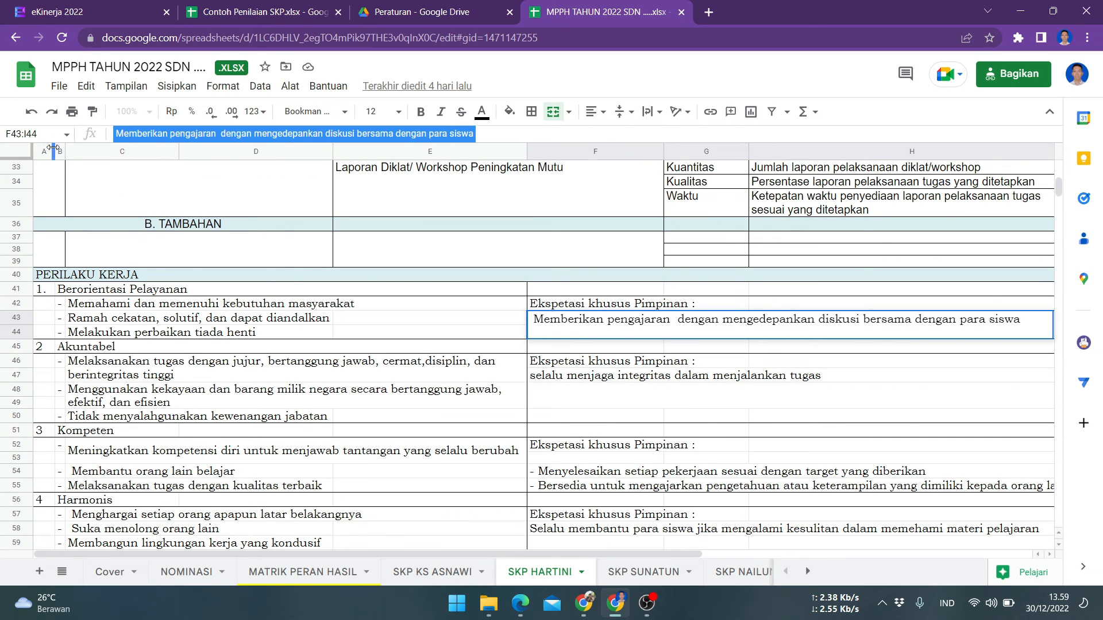
pyautogui.rightClick(201, 136)
pyautogui.click(256, 195)
pyautogui.press('Escape')
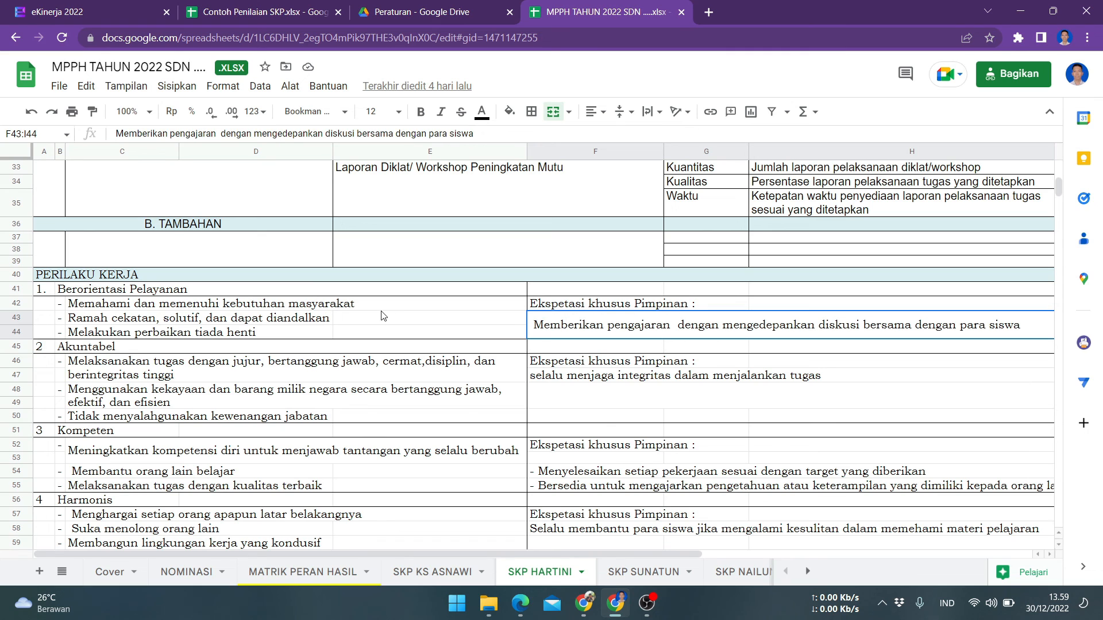
# Set the Berorientasi Pelayanan expectation to 'Memberikan pengajaran dengan mengedepankan diskusi bersama dengan para siswa'
pyautogui.click(520, 603)
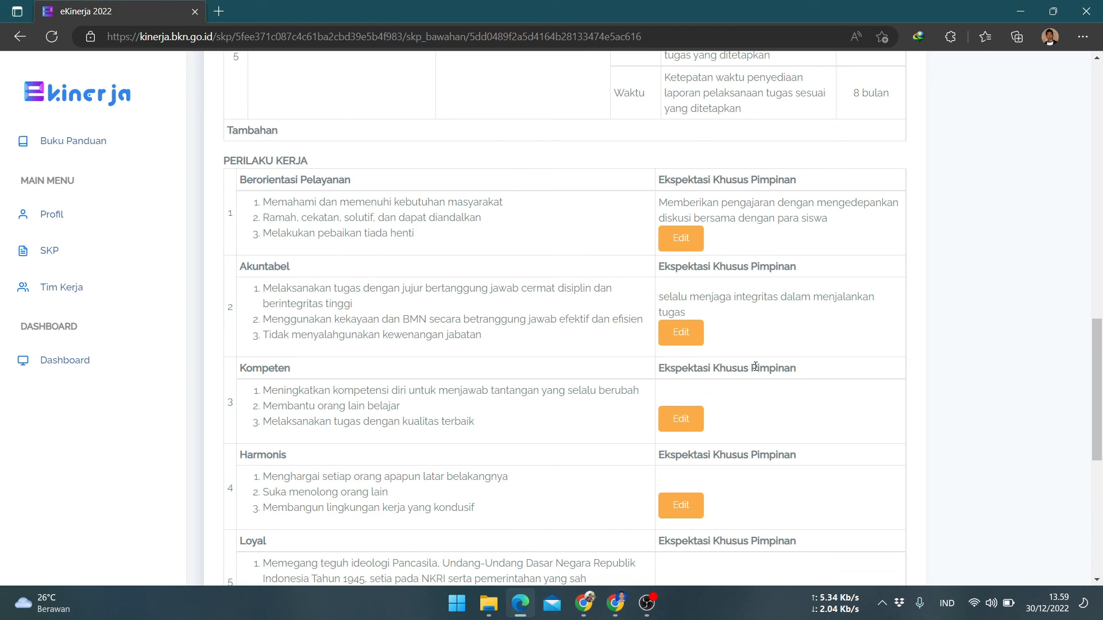
pyautogui.click(679, 248)
pyautogui.moveTo(698, 163); pyautogui.dragTo(107, 132)
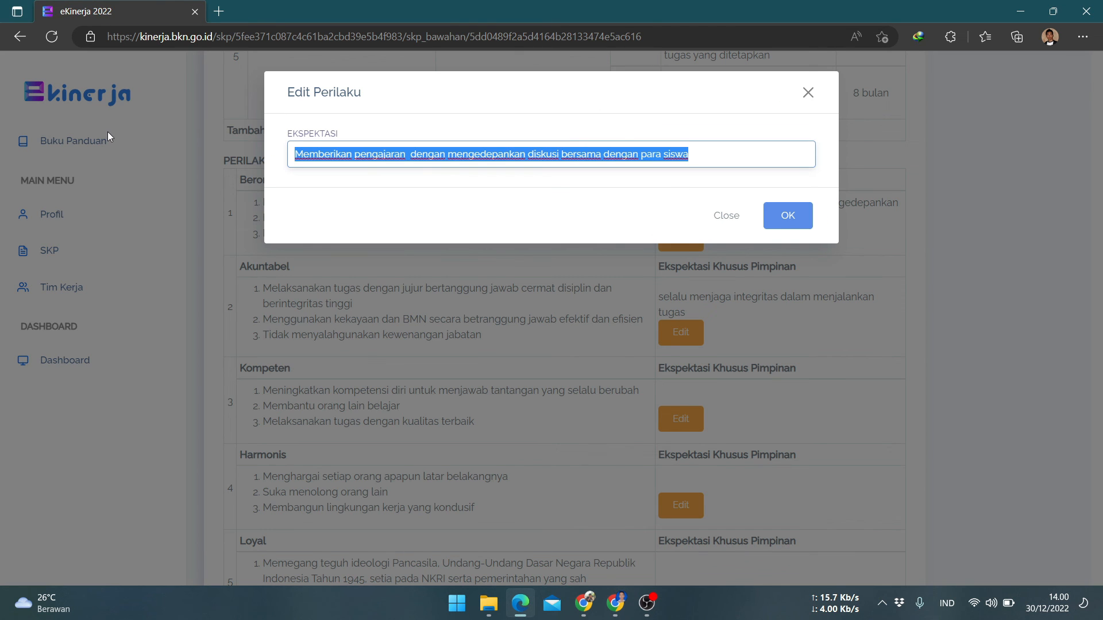
pyautogui.hotkey('ctrl', 'v')
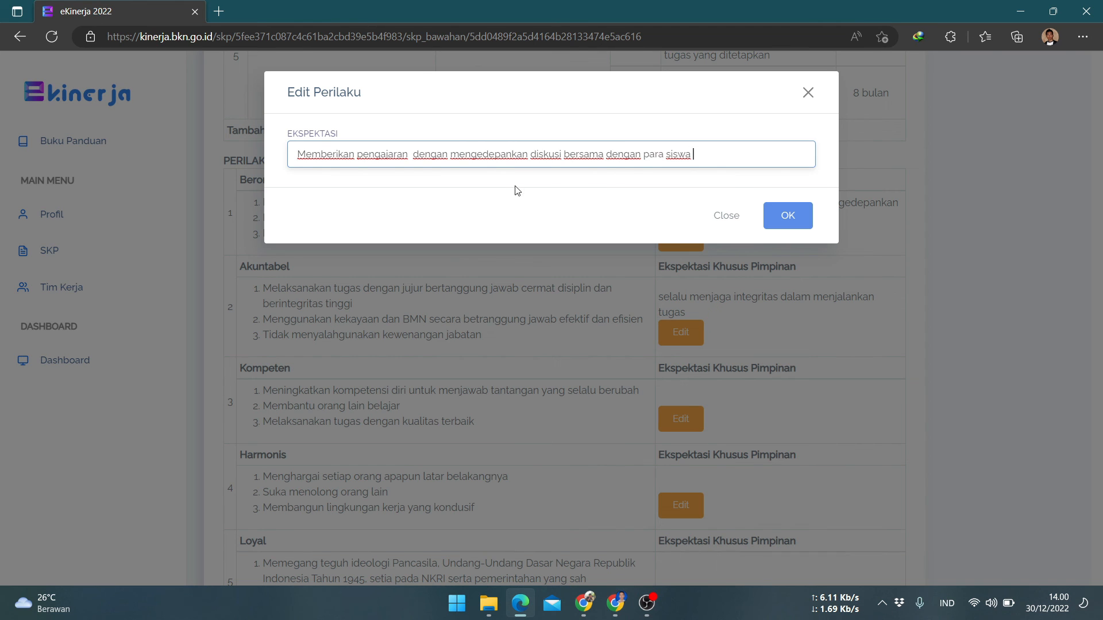
pyautogui.click(787, 216)
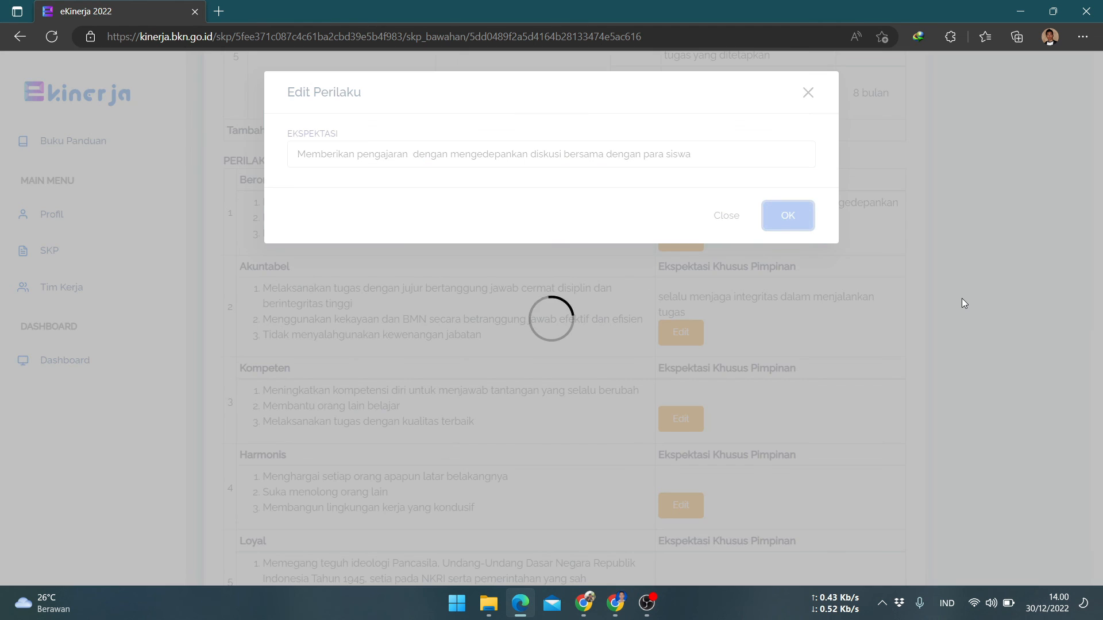
# Review the leadership behaviour expectations now entered for the subordinate's SKP
pyautogui.scroll(-7, 963, 306)
pyautogui.scroll(9, 477, 384)
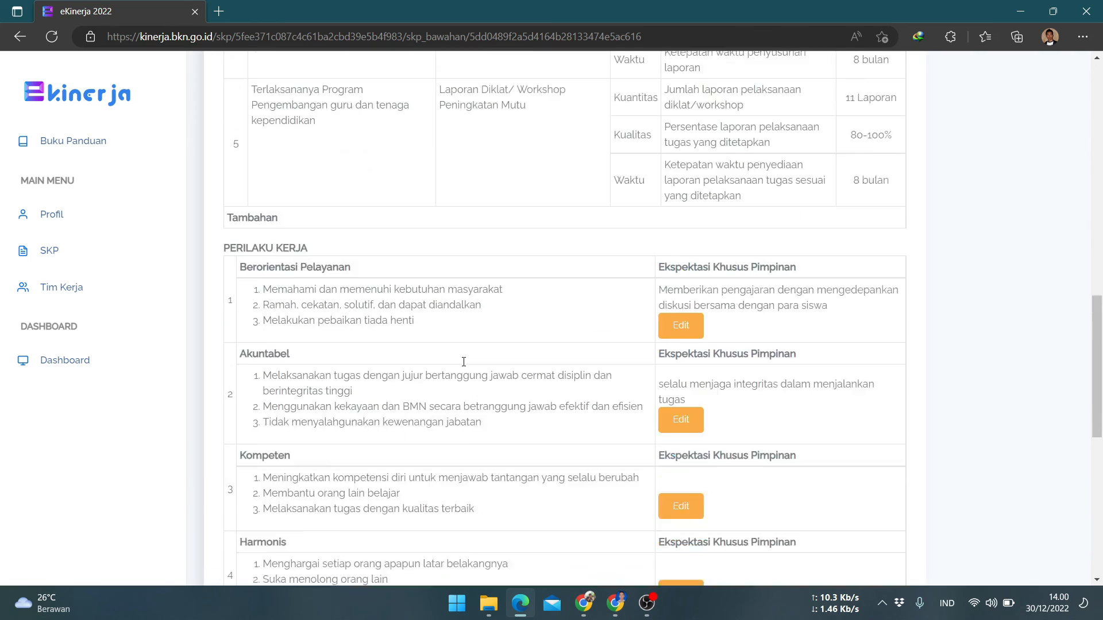
pyautogui.scroll(-7, 465, 366)
pyautogui.scroll(-1, 466, 367)
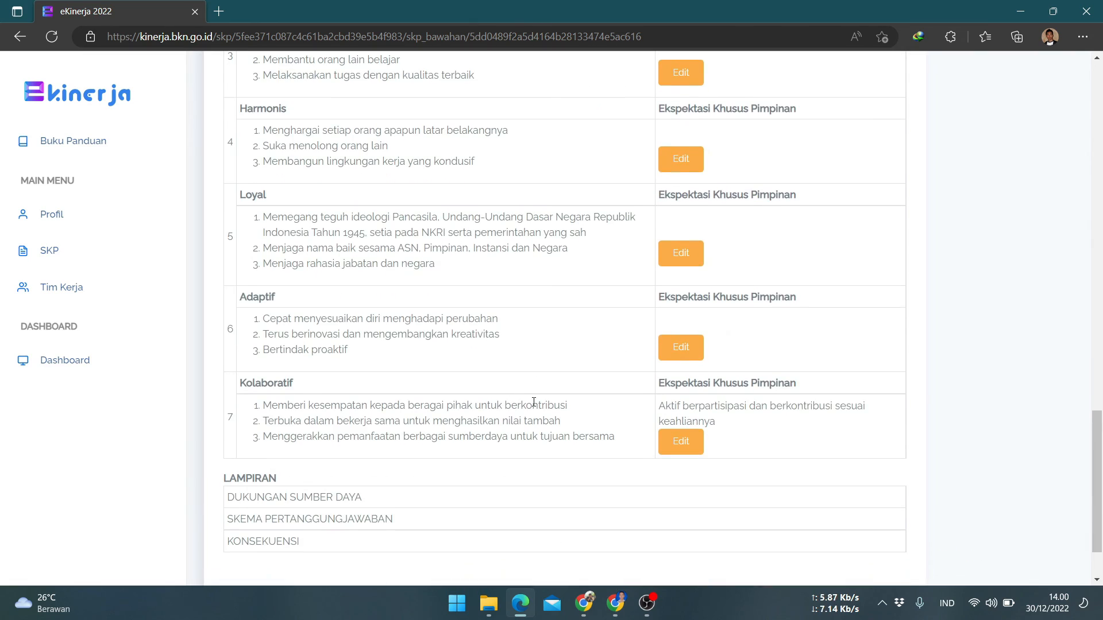
pyautogui.scroll(7, 750, 382)
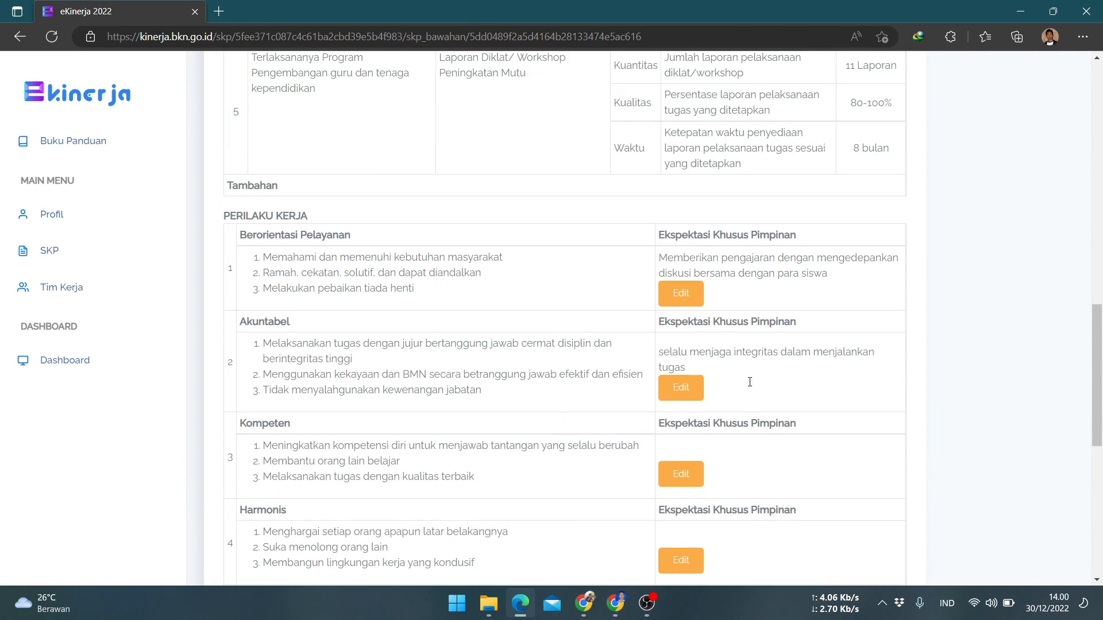
# Examine the Kompeten leadership expectation cells in the MPPH TAHUN 2022 spreadsheet
pyautogui.click(615, 603)
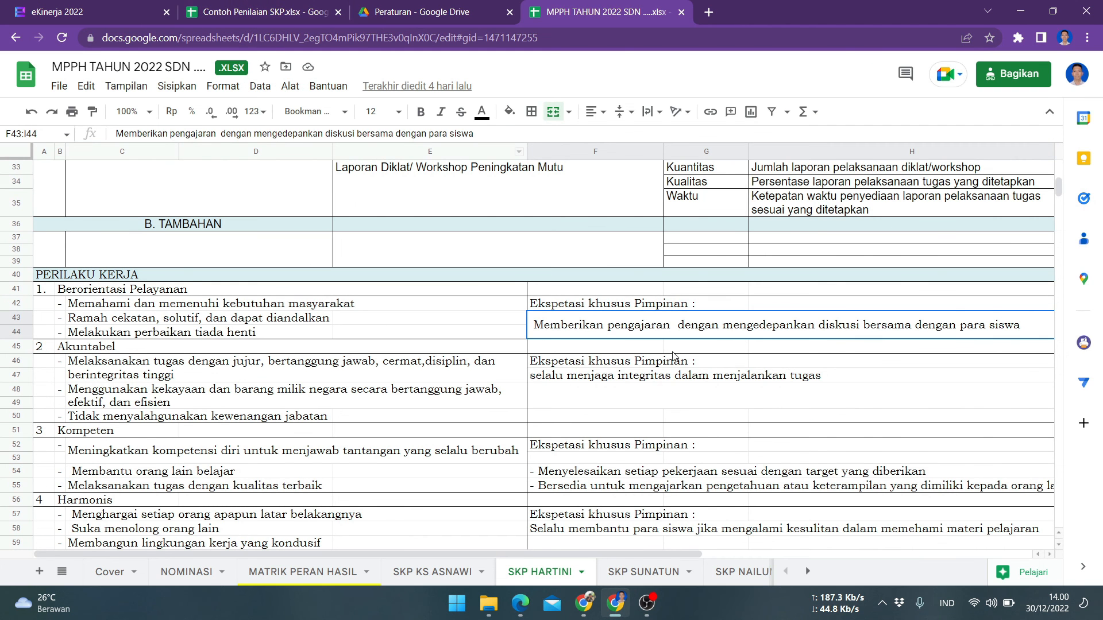
pyautogui.scroll(-2, 681, 357)
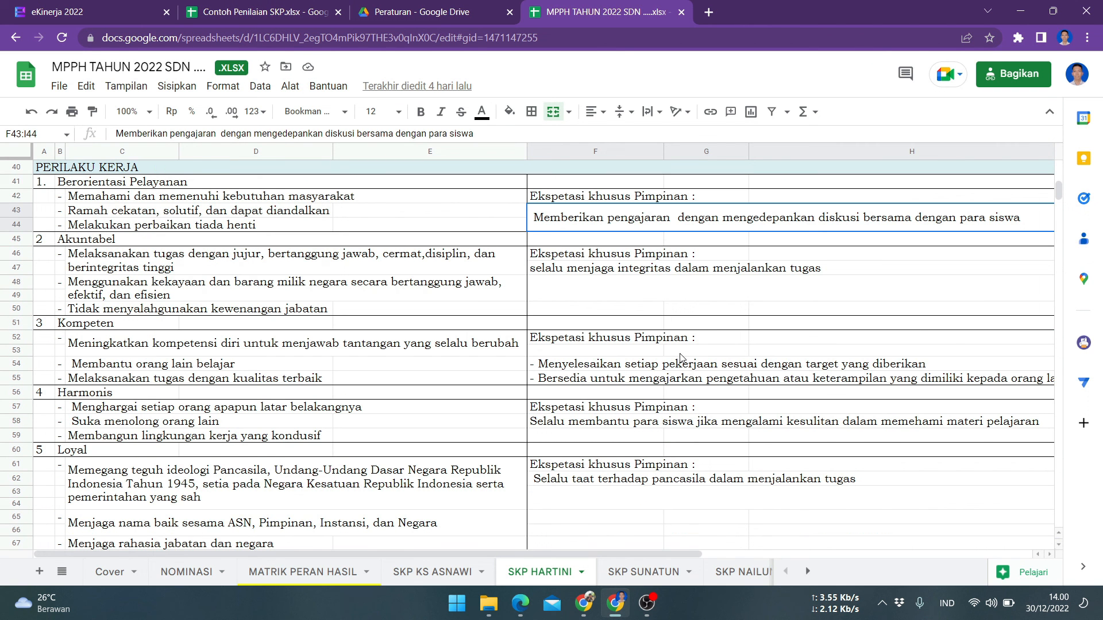
pyautogui.click(574, 367)
pyautogui.click(555, 379)
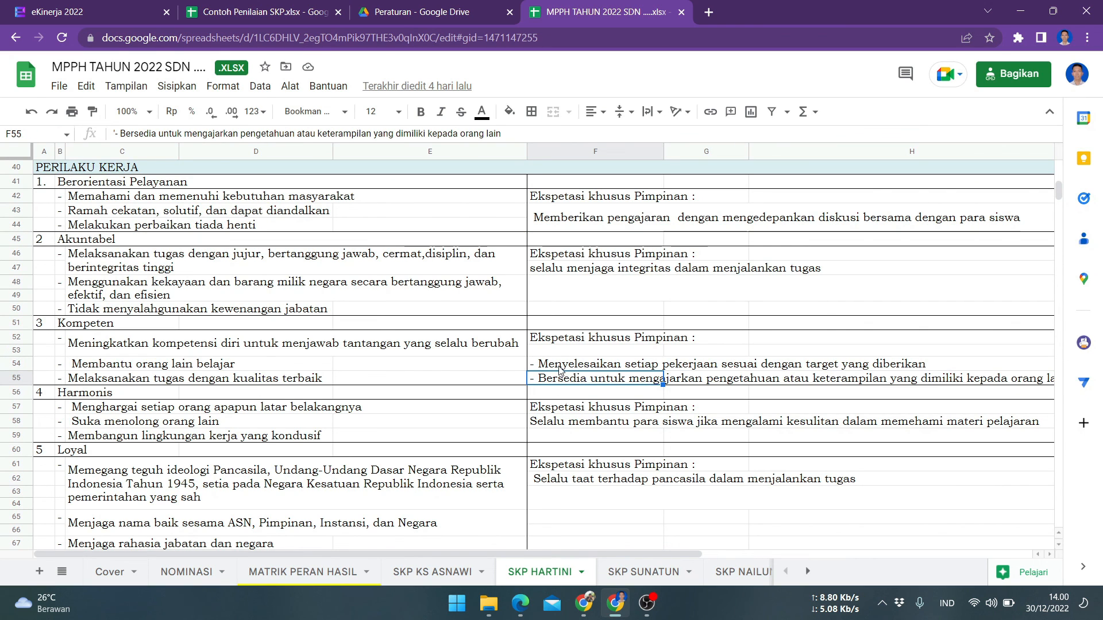
pyautogui.click(556, 368)
pyautogui.click(560, 381)
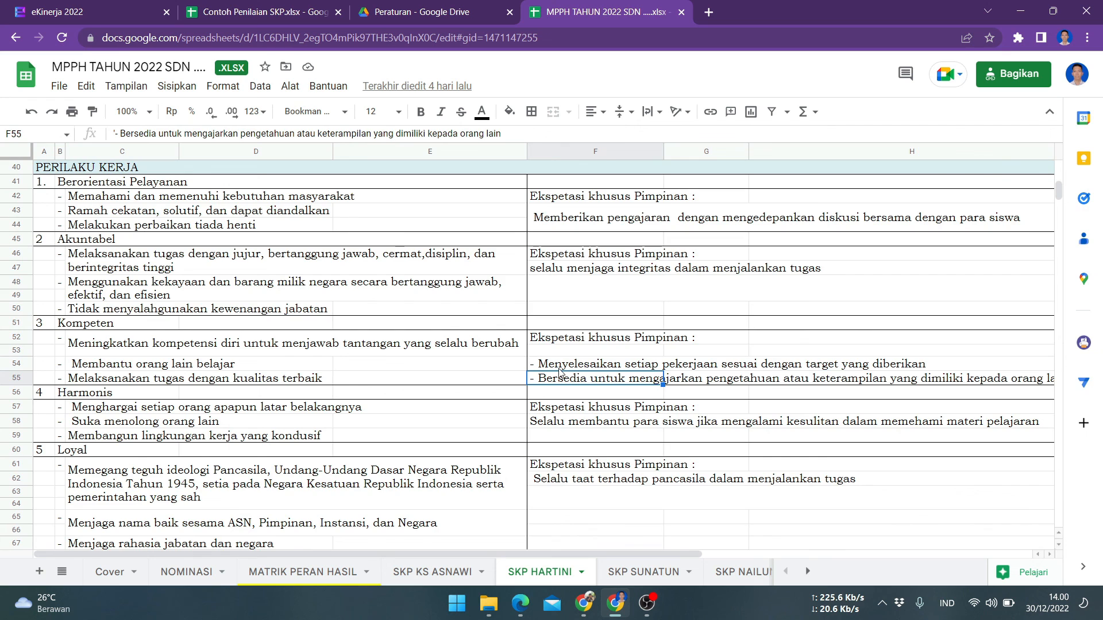
pyautogui.scroll(2, 561, 376)
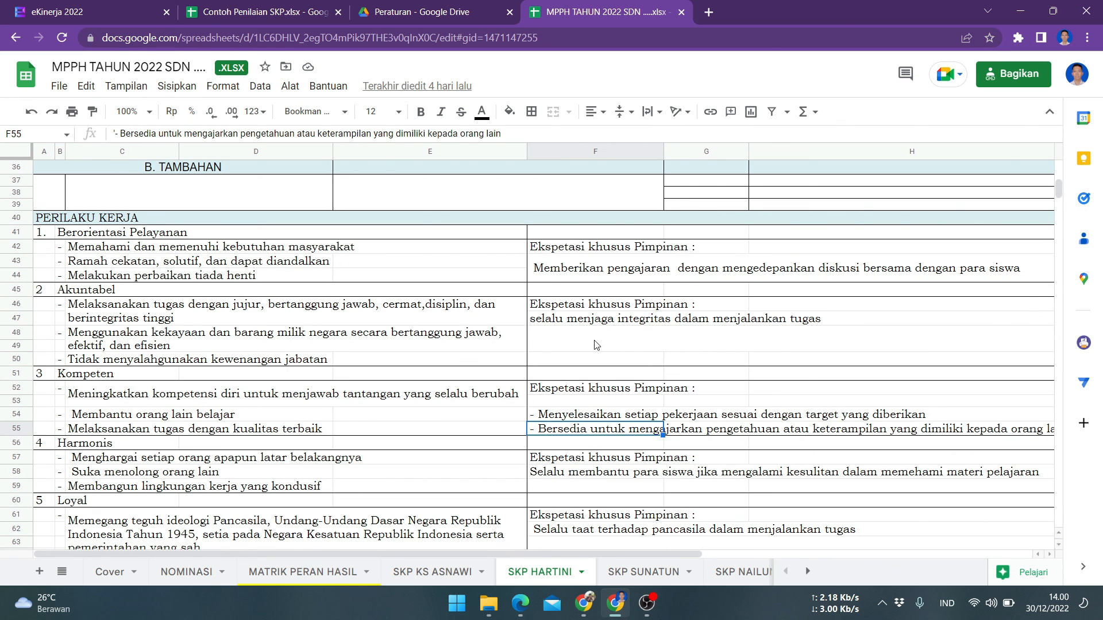
# Try to change the subordinate's SKP status to Persetujuan
pyautogui.click(520, 603)
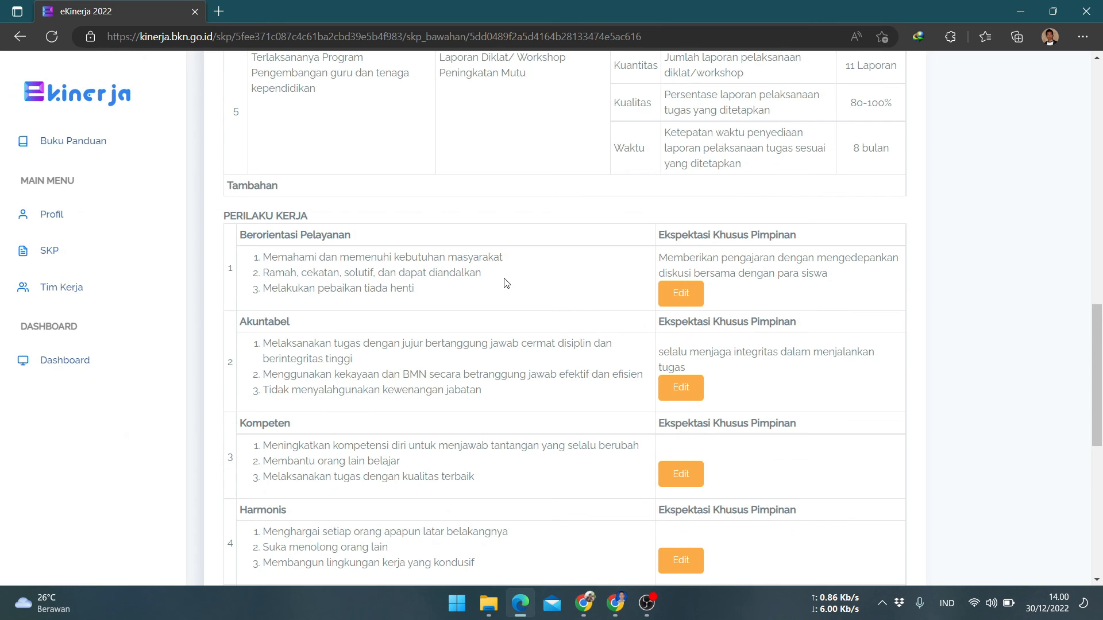
pyautogui.scroll(-5, 516, 286)
pyautogui.scroll(-3, 520, 287)
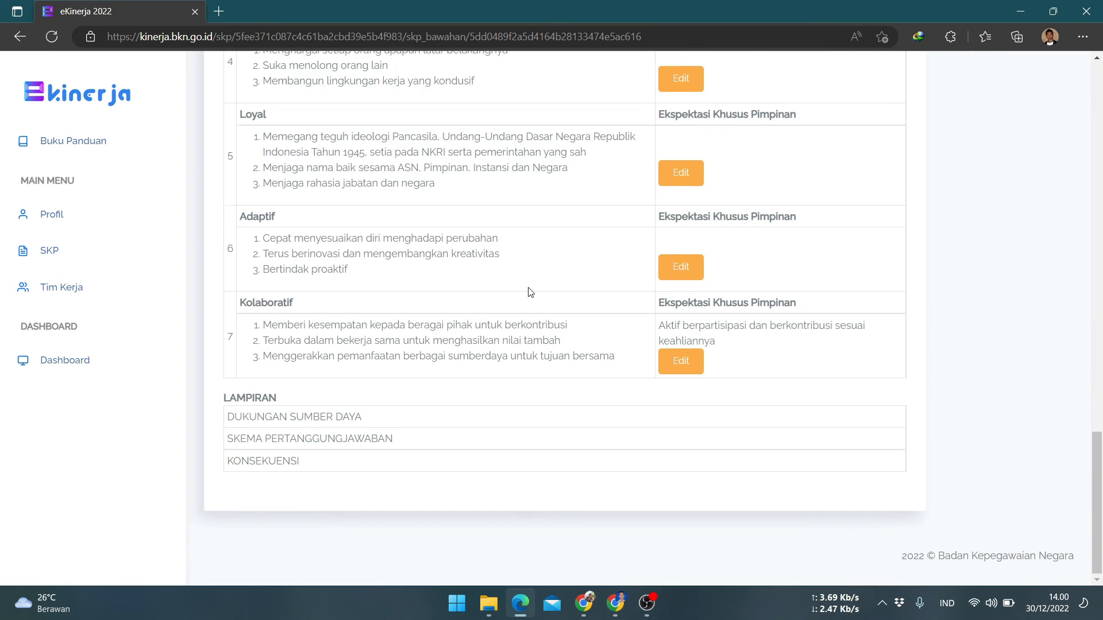
pyautogui.scroll(15, 523, 289)
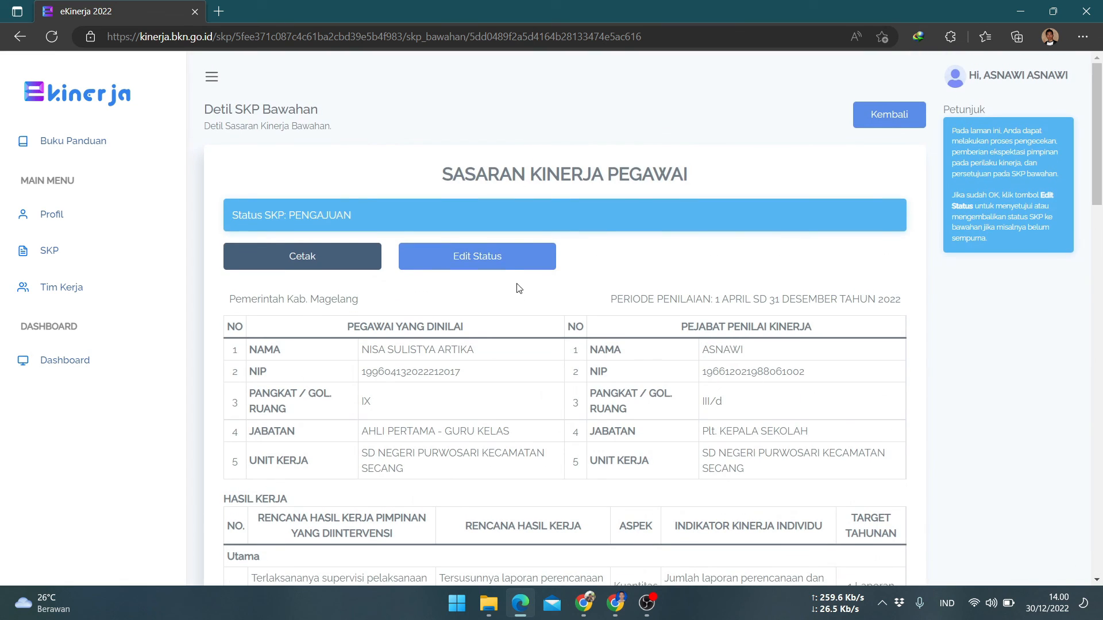
pyautogui.click(491, 258)
pyautogui.click(545, 157)
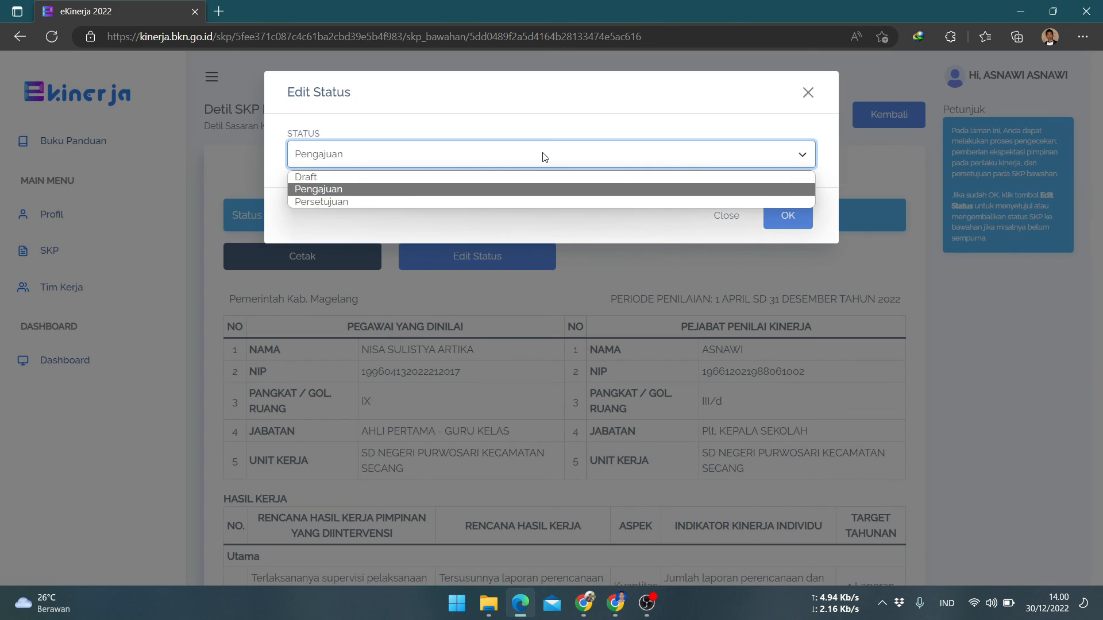
pyautogui.click(520, 202)
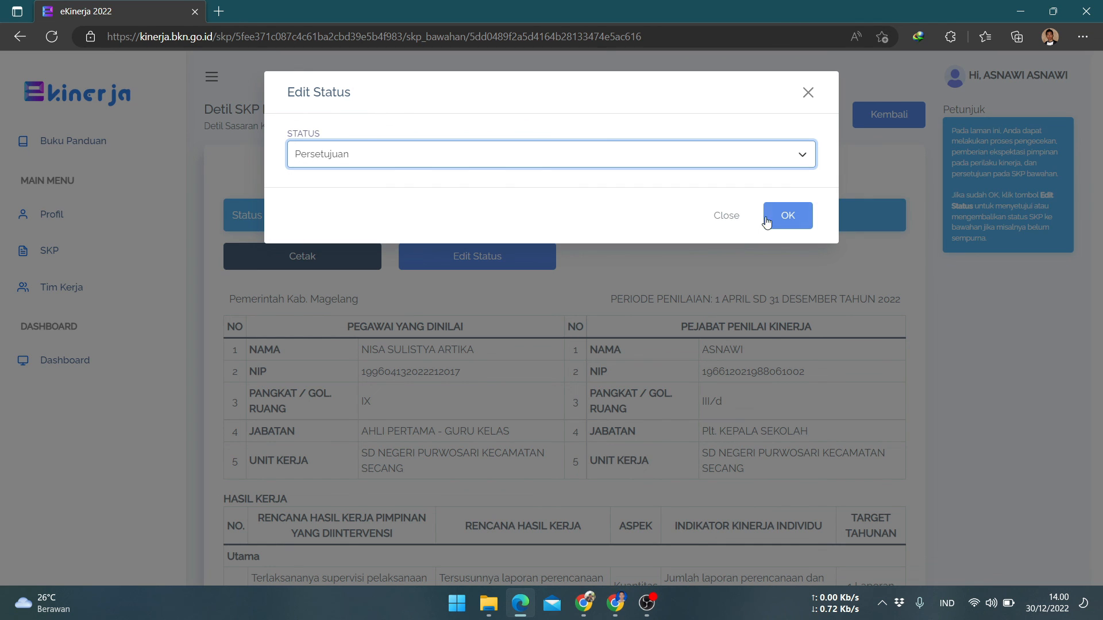
pyautogui.click(788, 216)
pyautogui.click(677, 117)
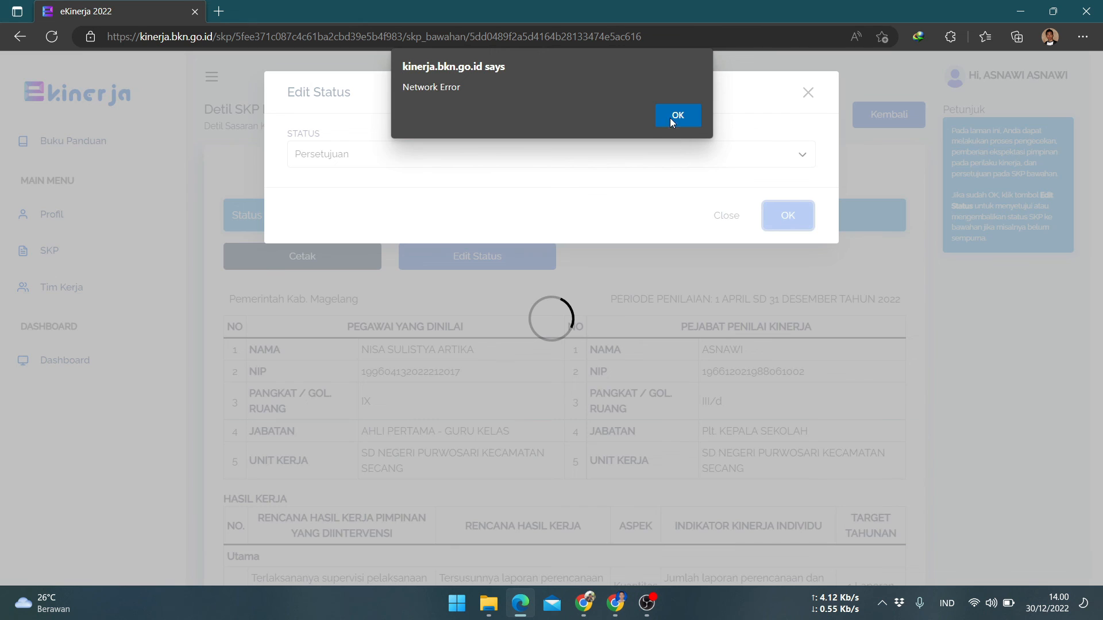
pyautogui.click(678, 115)
pyautogui.click(806, 93)
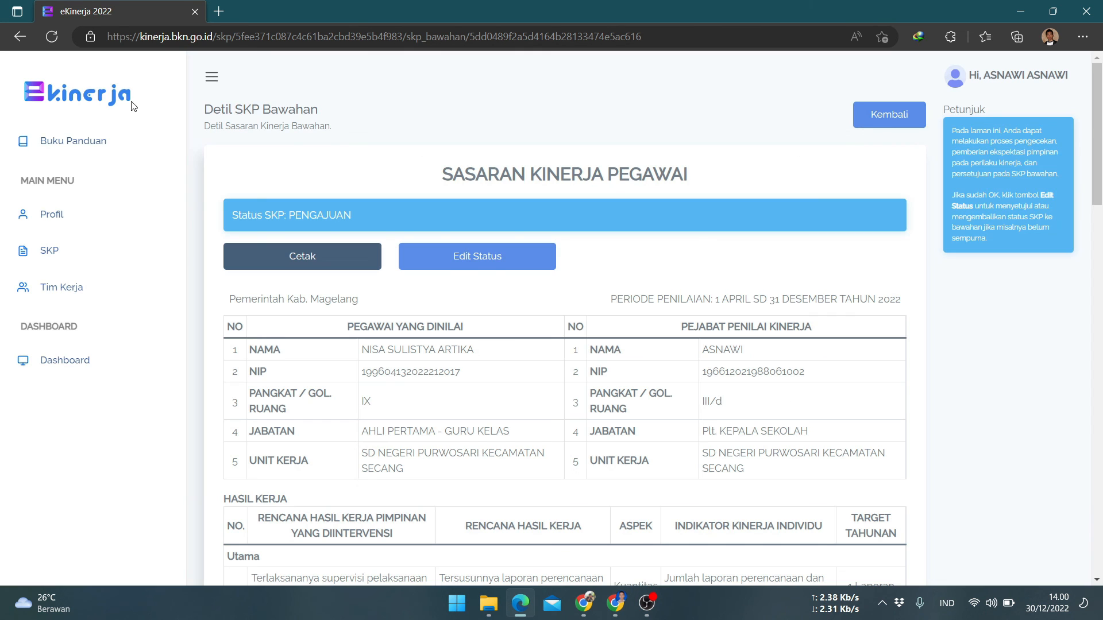
# Reload the page, set the SKP status to Persetujuan, and open the SKP list
pyautogui.click(57, 46)
pyautogui.click(523, 264)
pyautogui.click(543, 160)
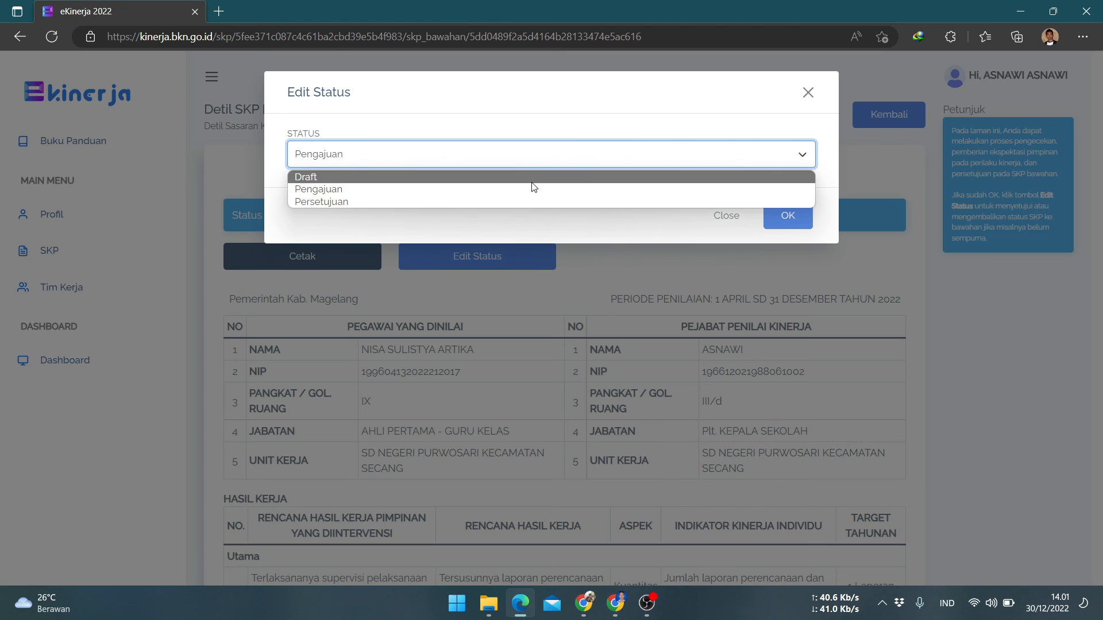
pyautogui.click(529, 201)
pyautogui.click(772, 216)
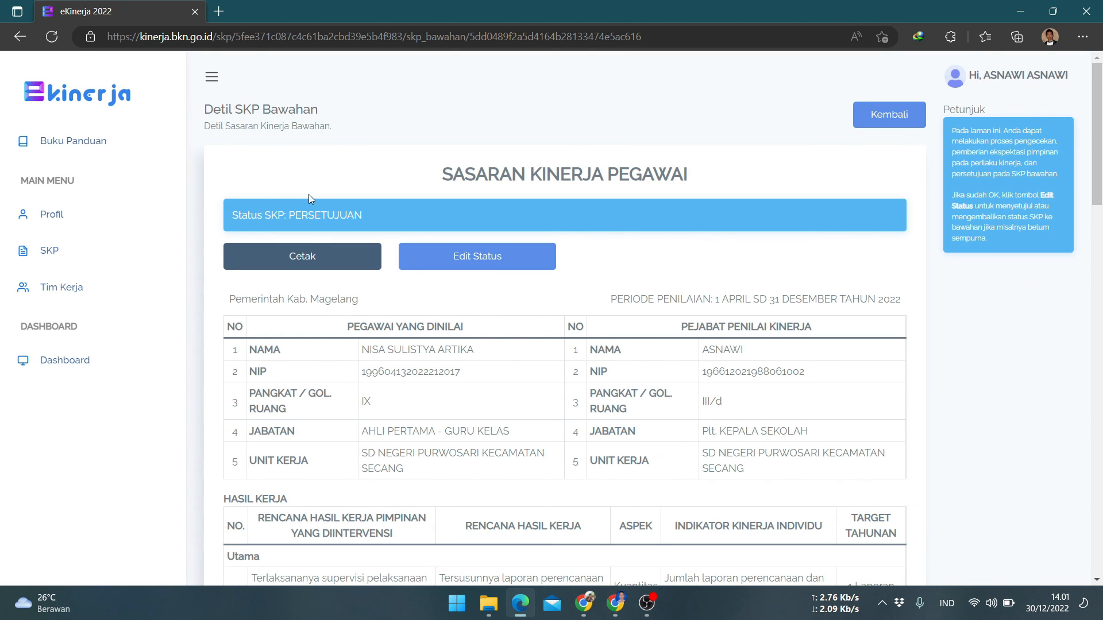
pyautogui.click(50, 257)
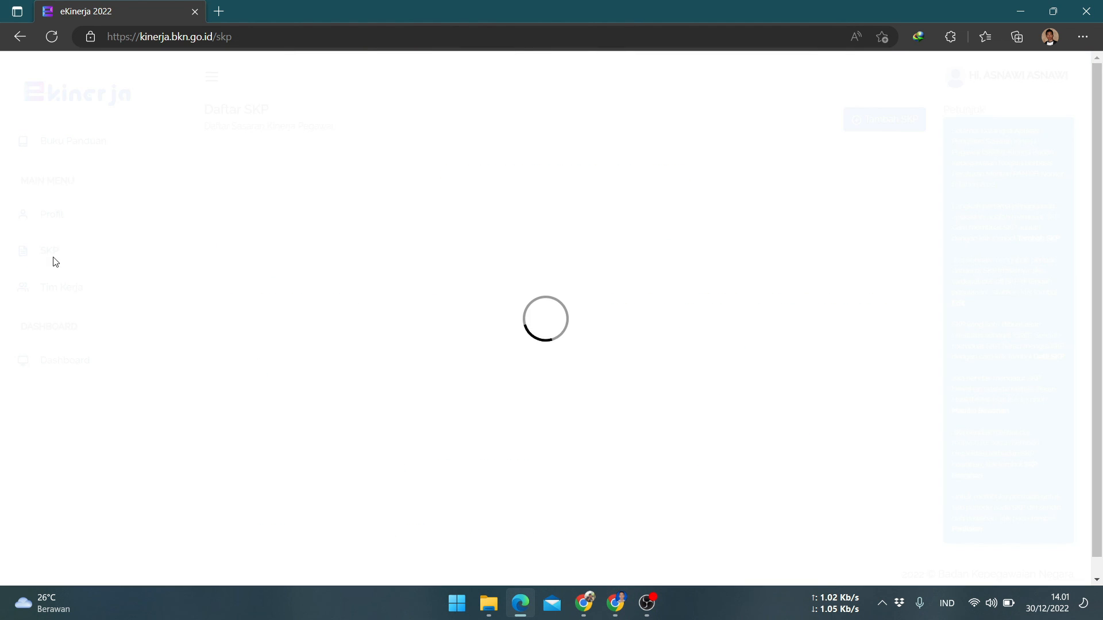